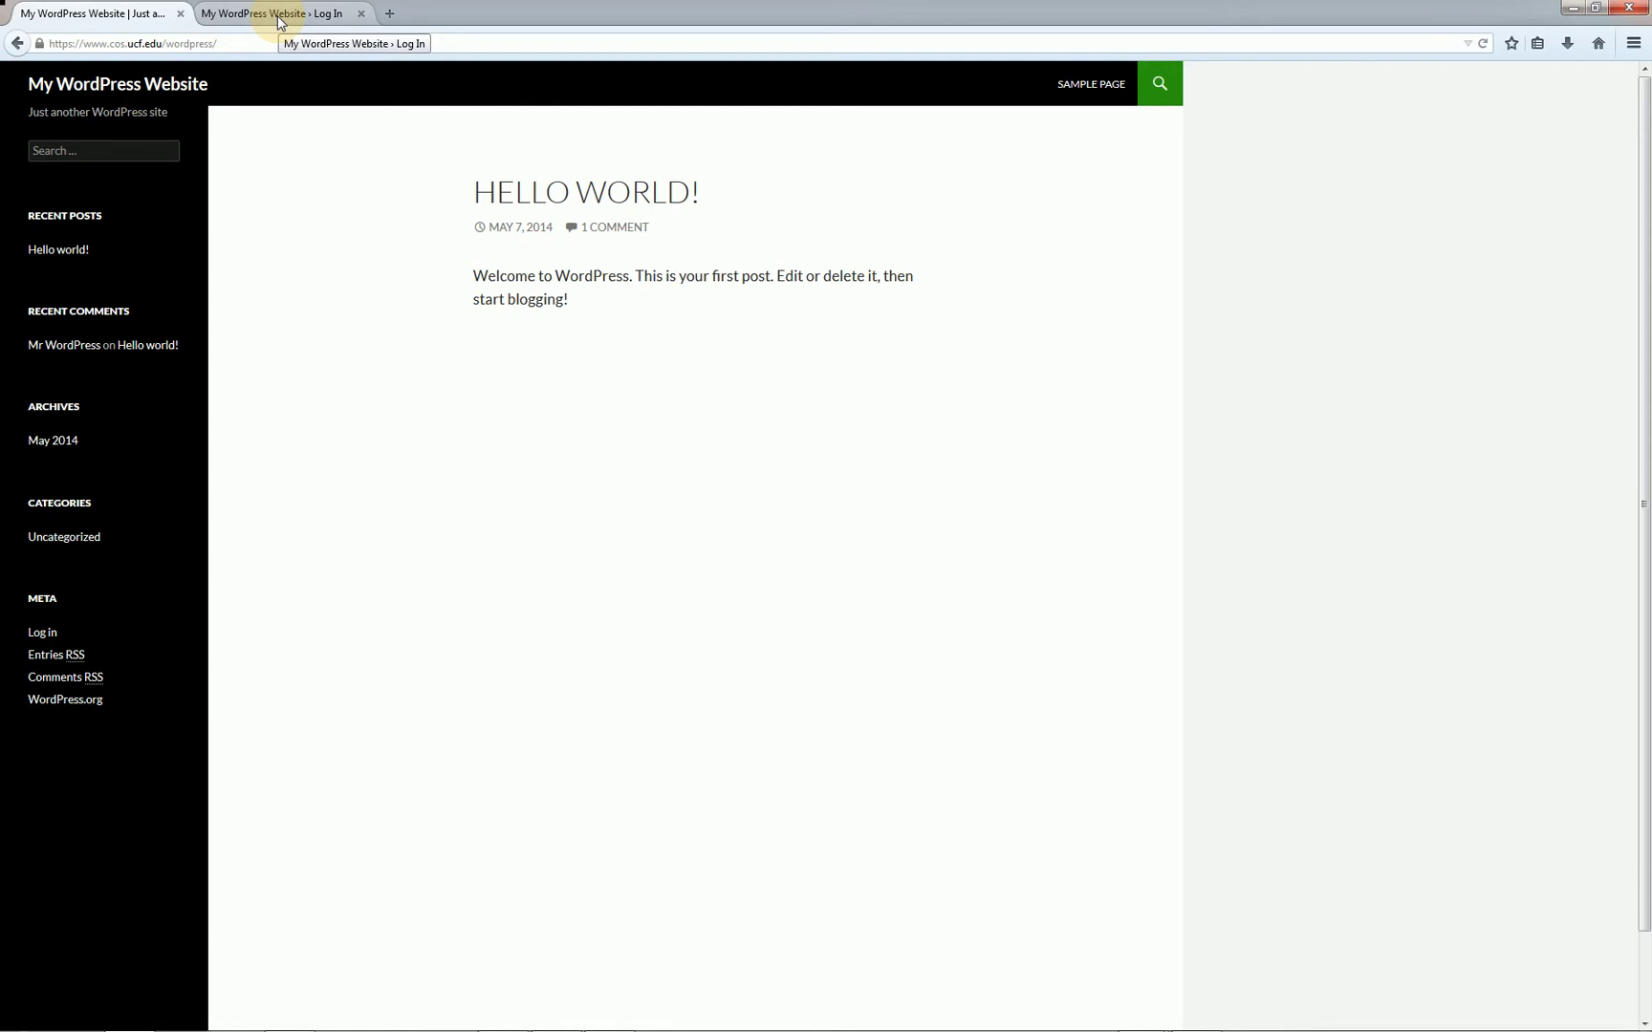
# Log in to the WordPress admin with the filled-in credentials and reload the public site page
pyautogui.click(280, 21)
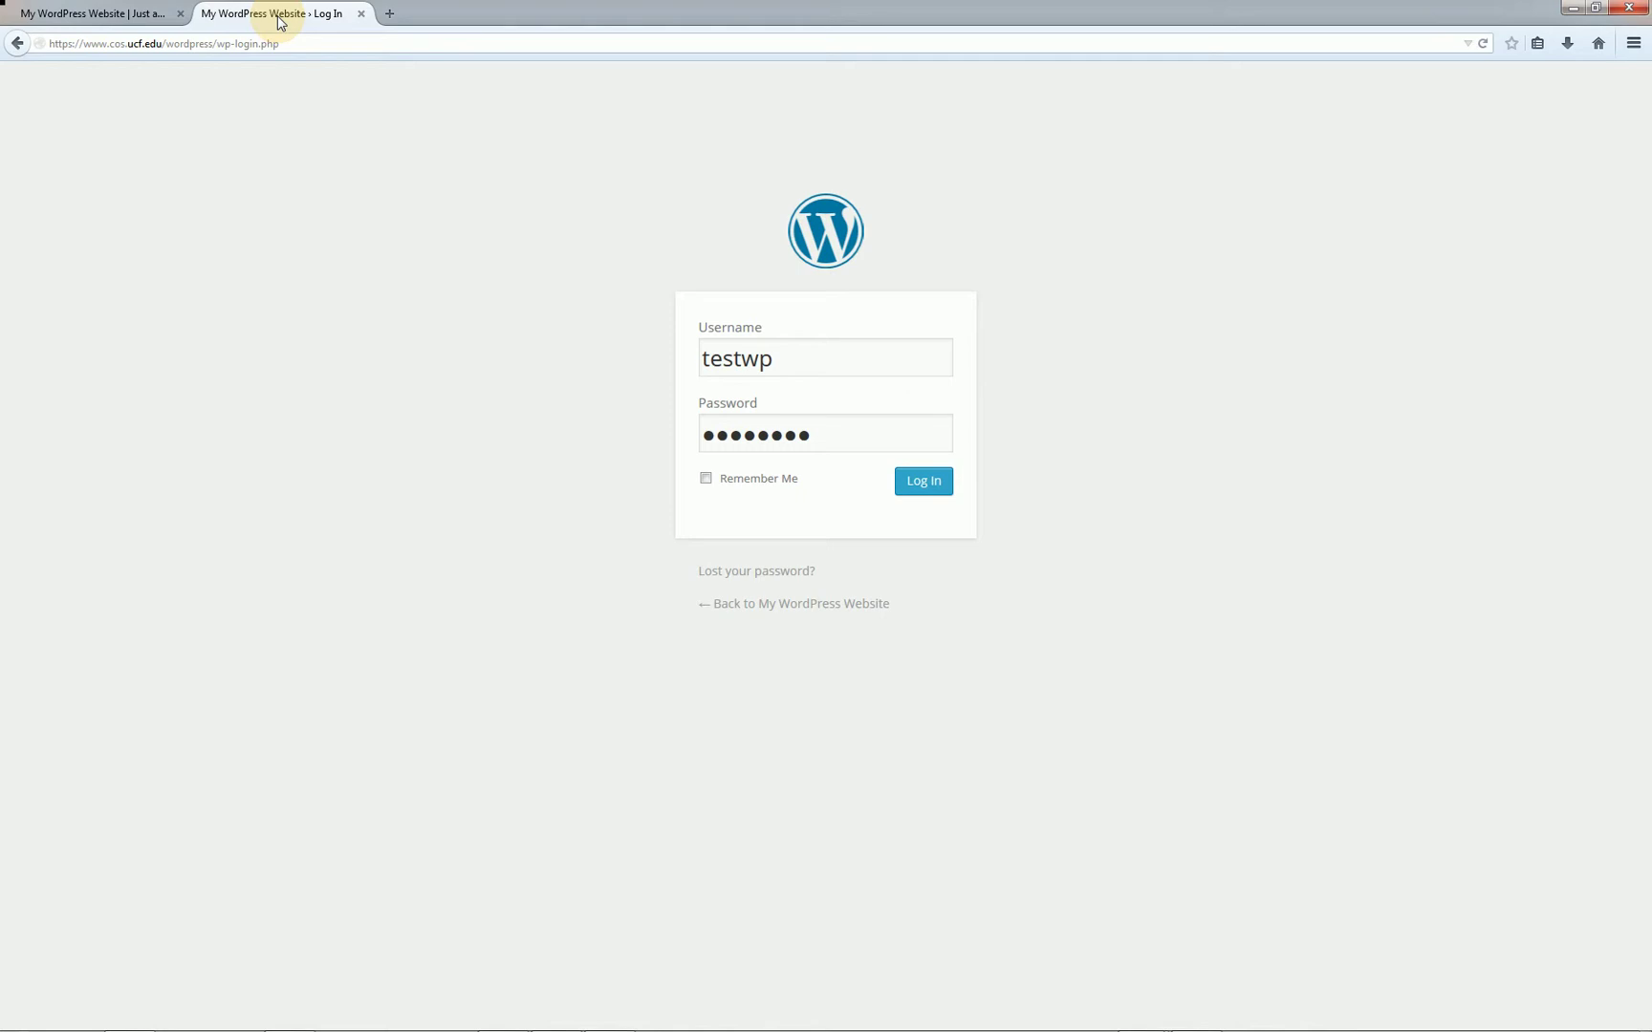
pyautogui.click(925, 488)
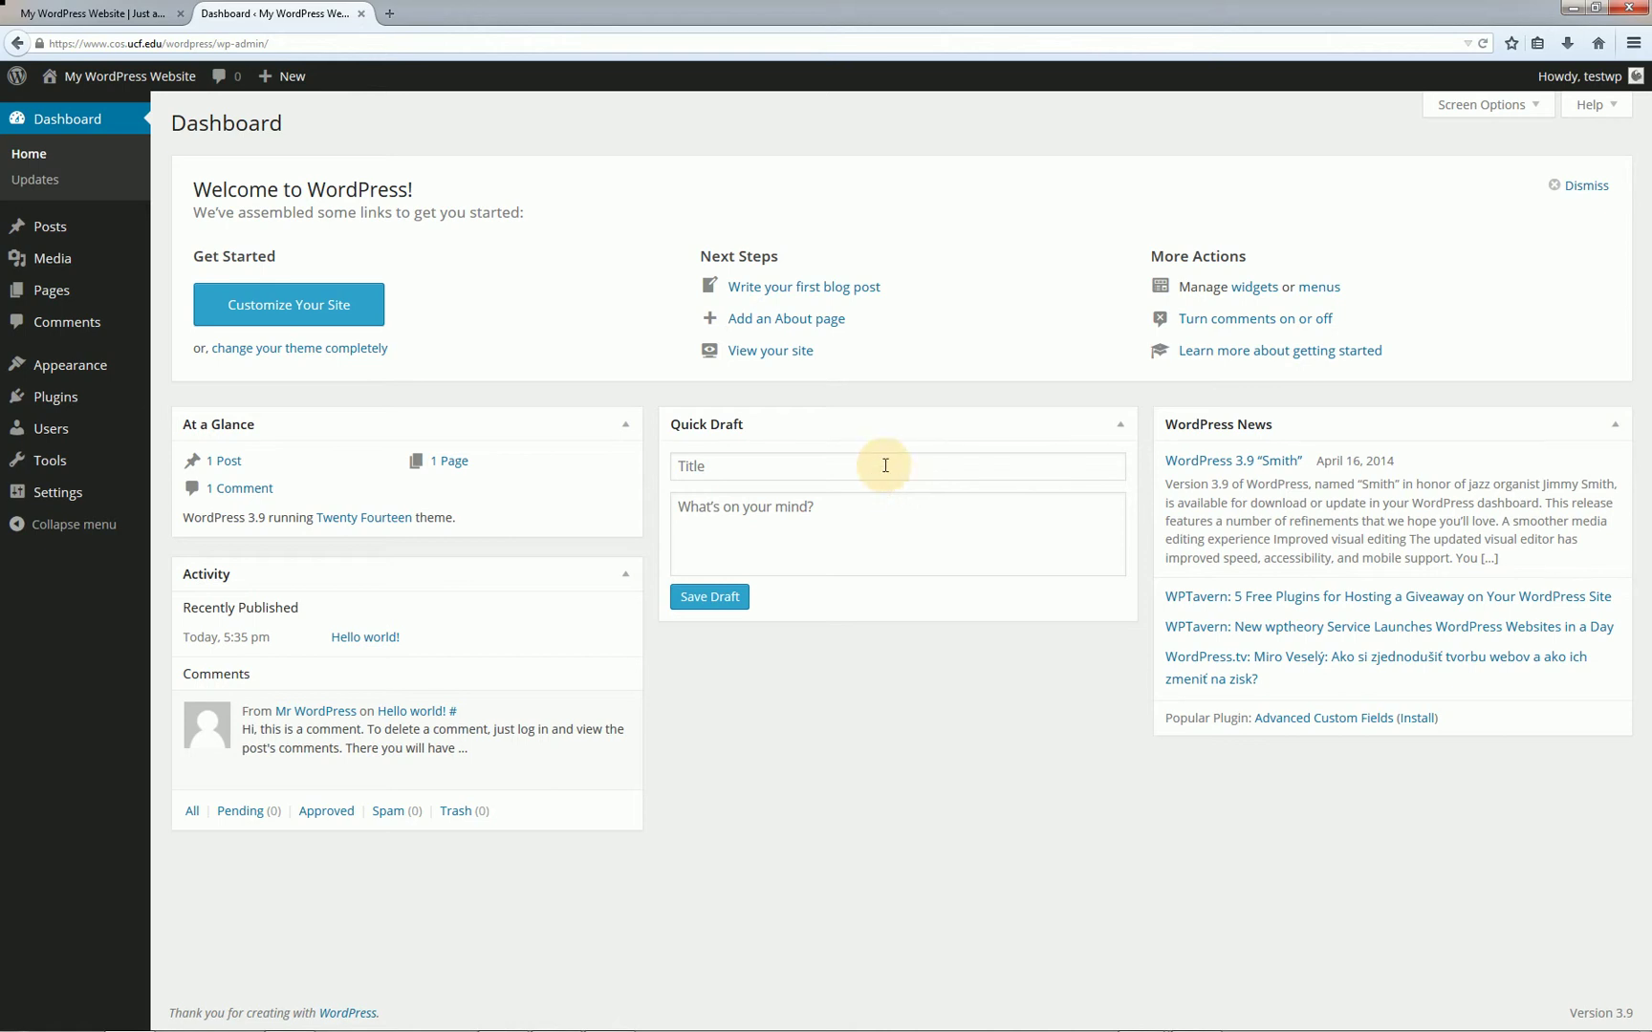
pyautogui.moveTo(17, 77)
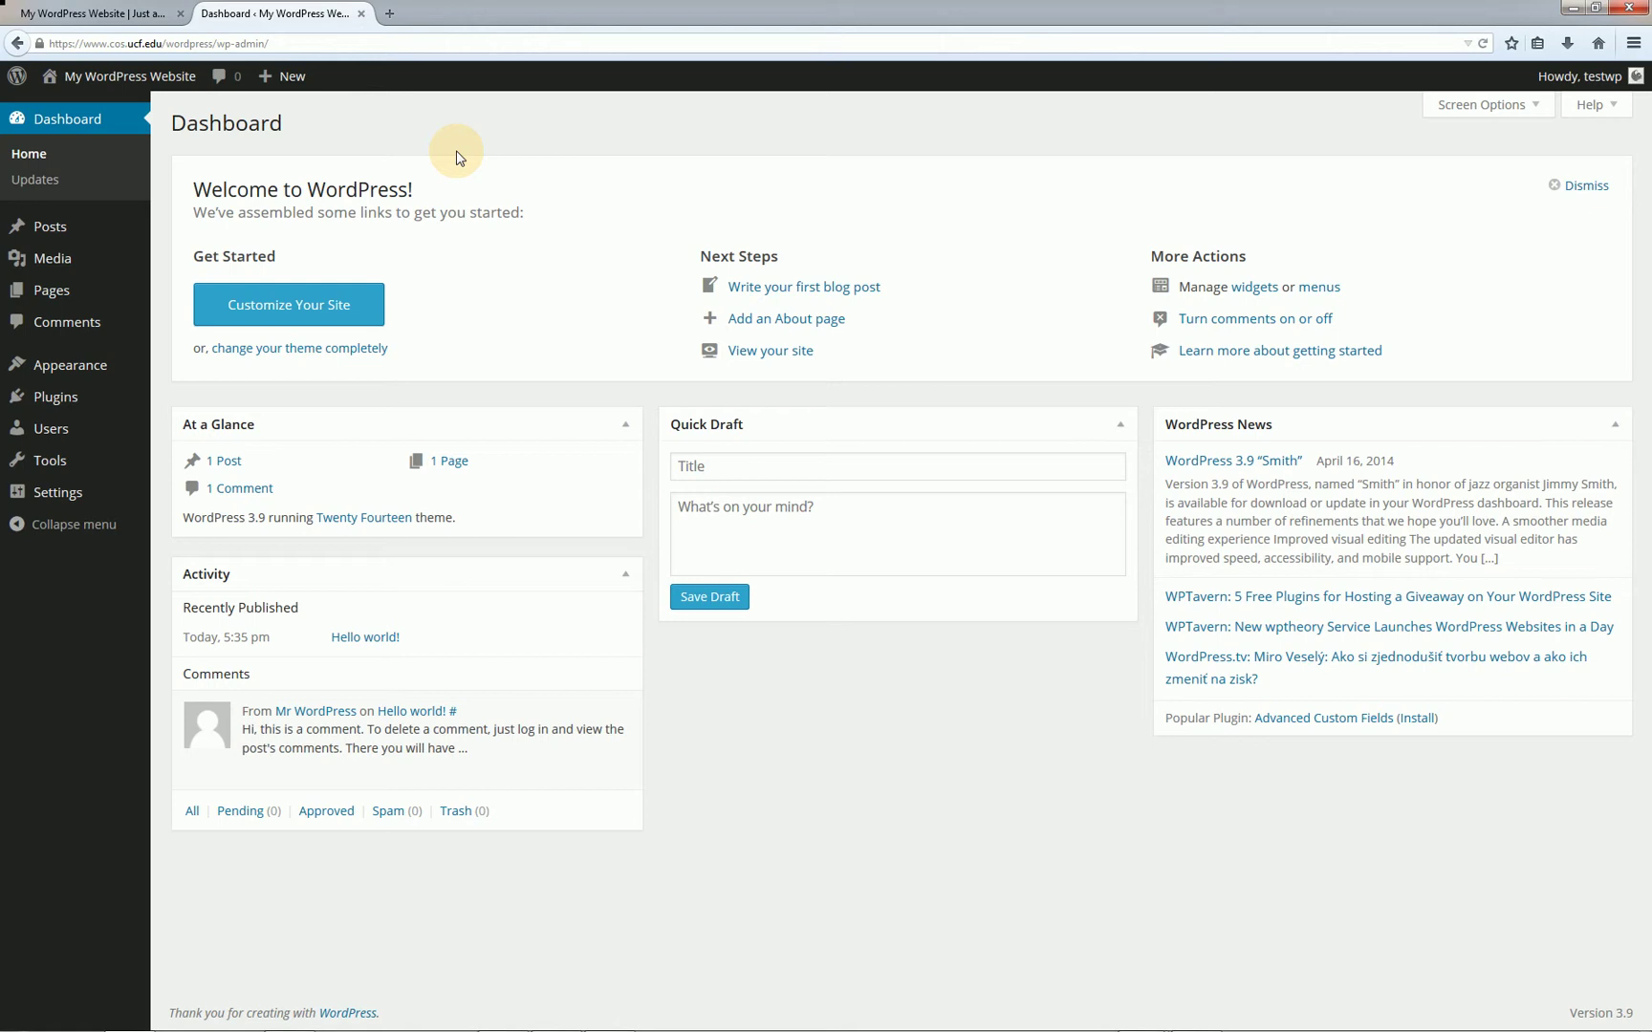
pyautogui.click(141, 16)
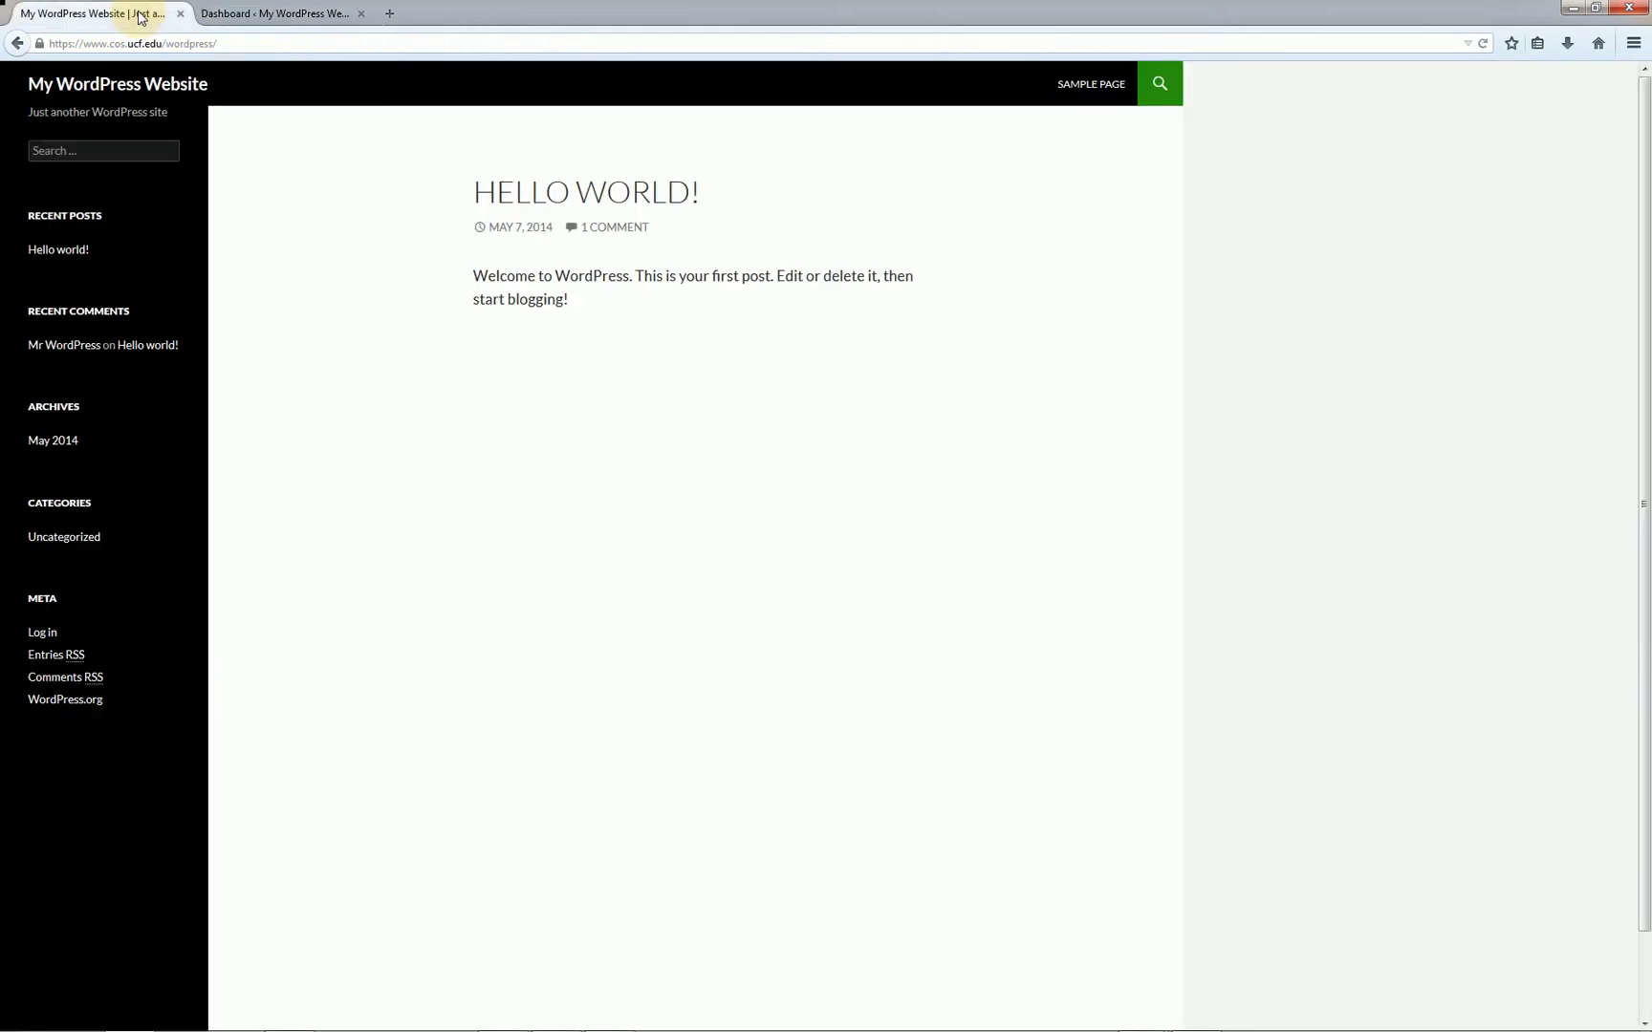
pyautogui.press('F5')
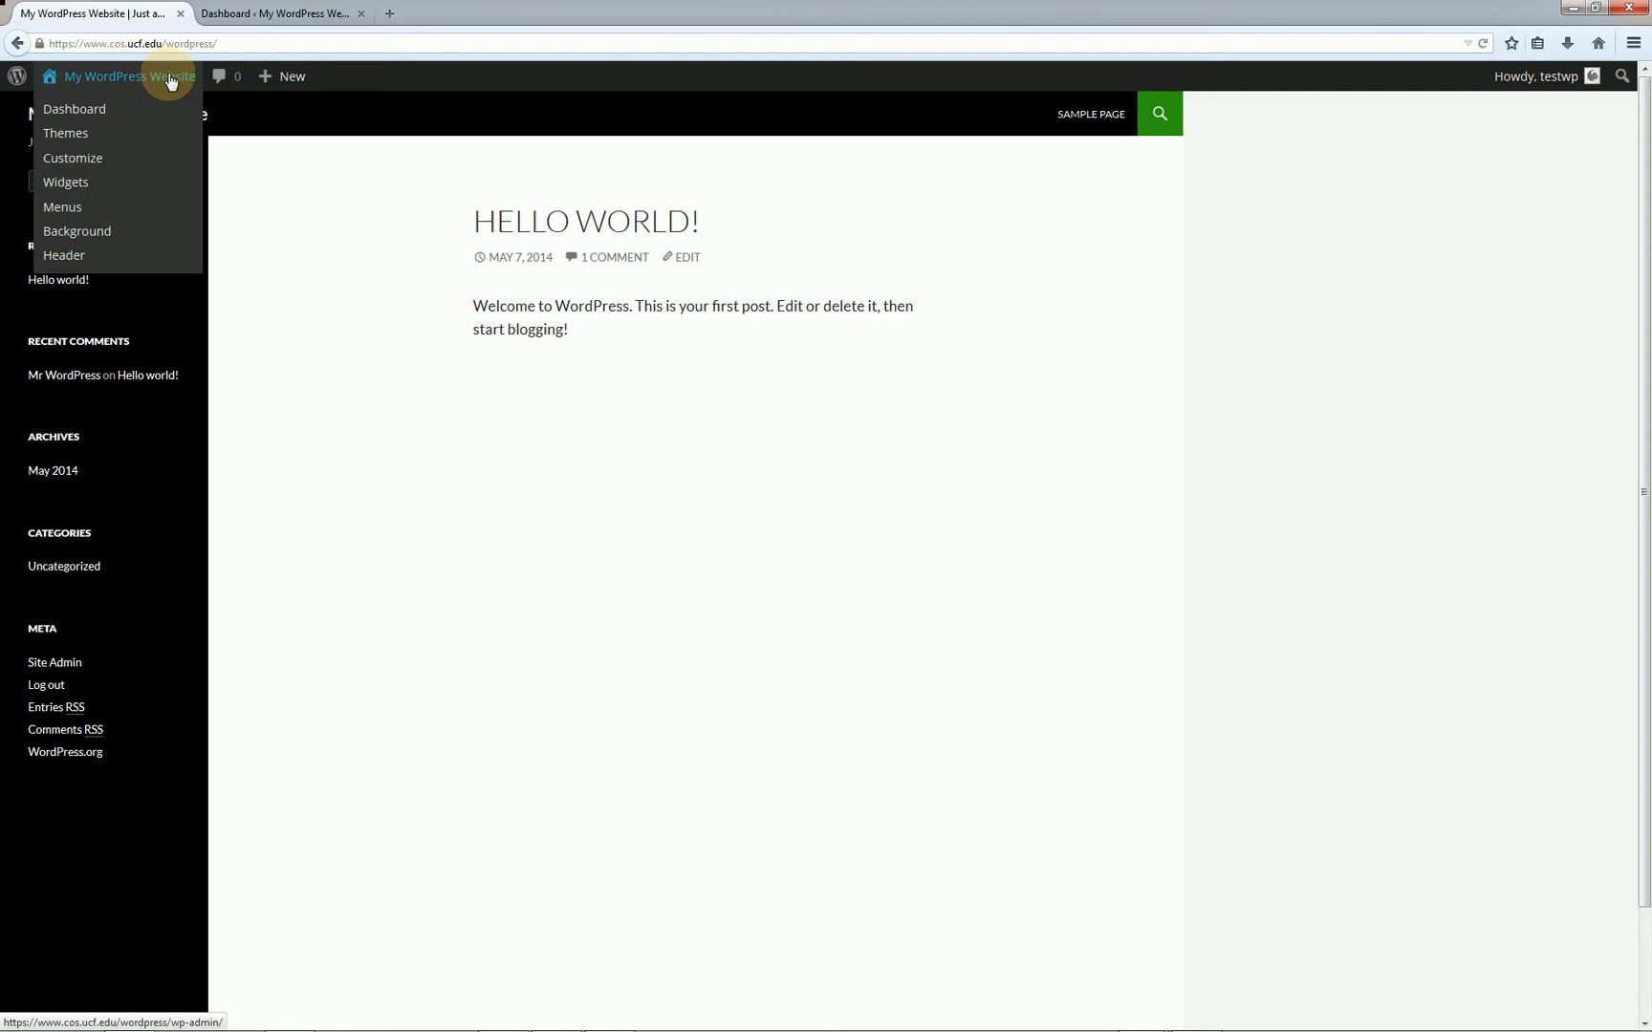
# Go from the public site to the dashboard through the admin toolbar, and return to the public site
pyautogui.moveTo(272, 86)
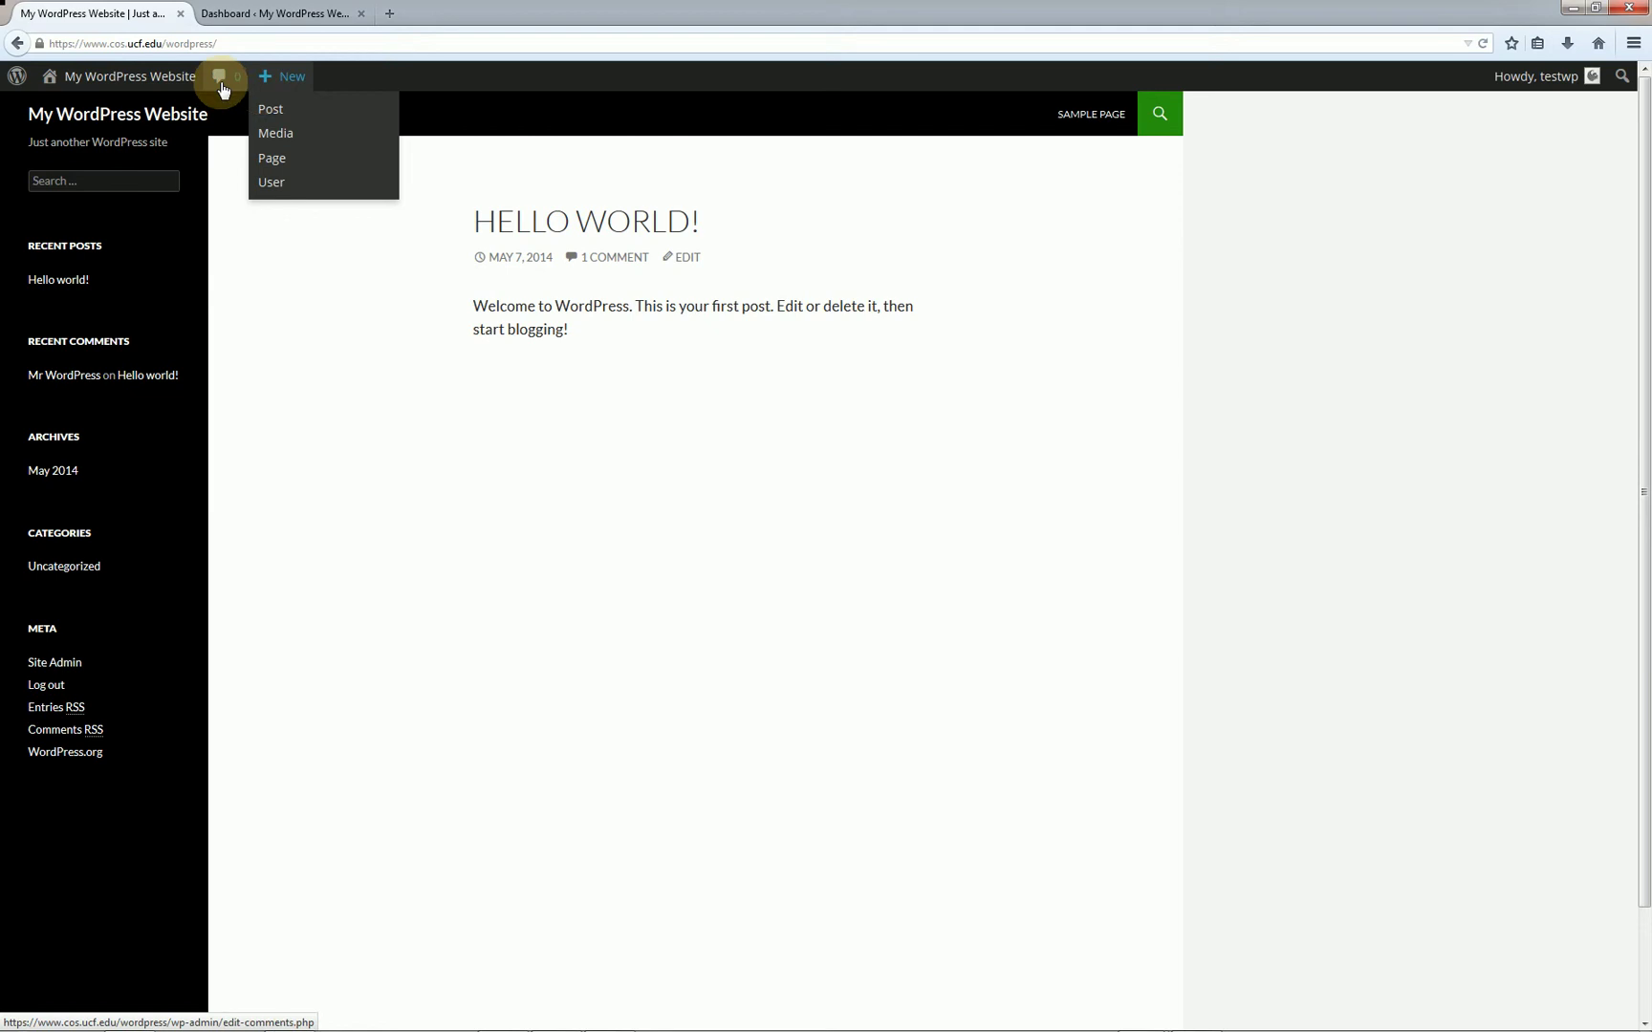
pyautogui.moveTo(160, 86)
pyautogui.click(178, 82)
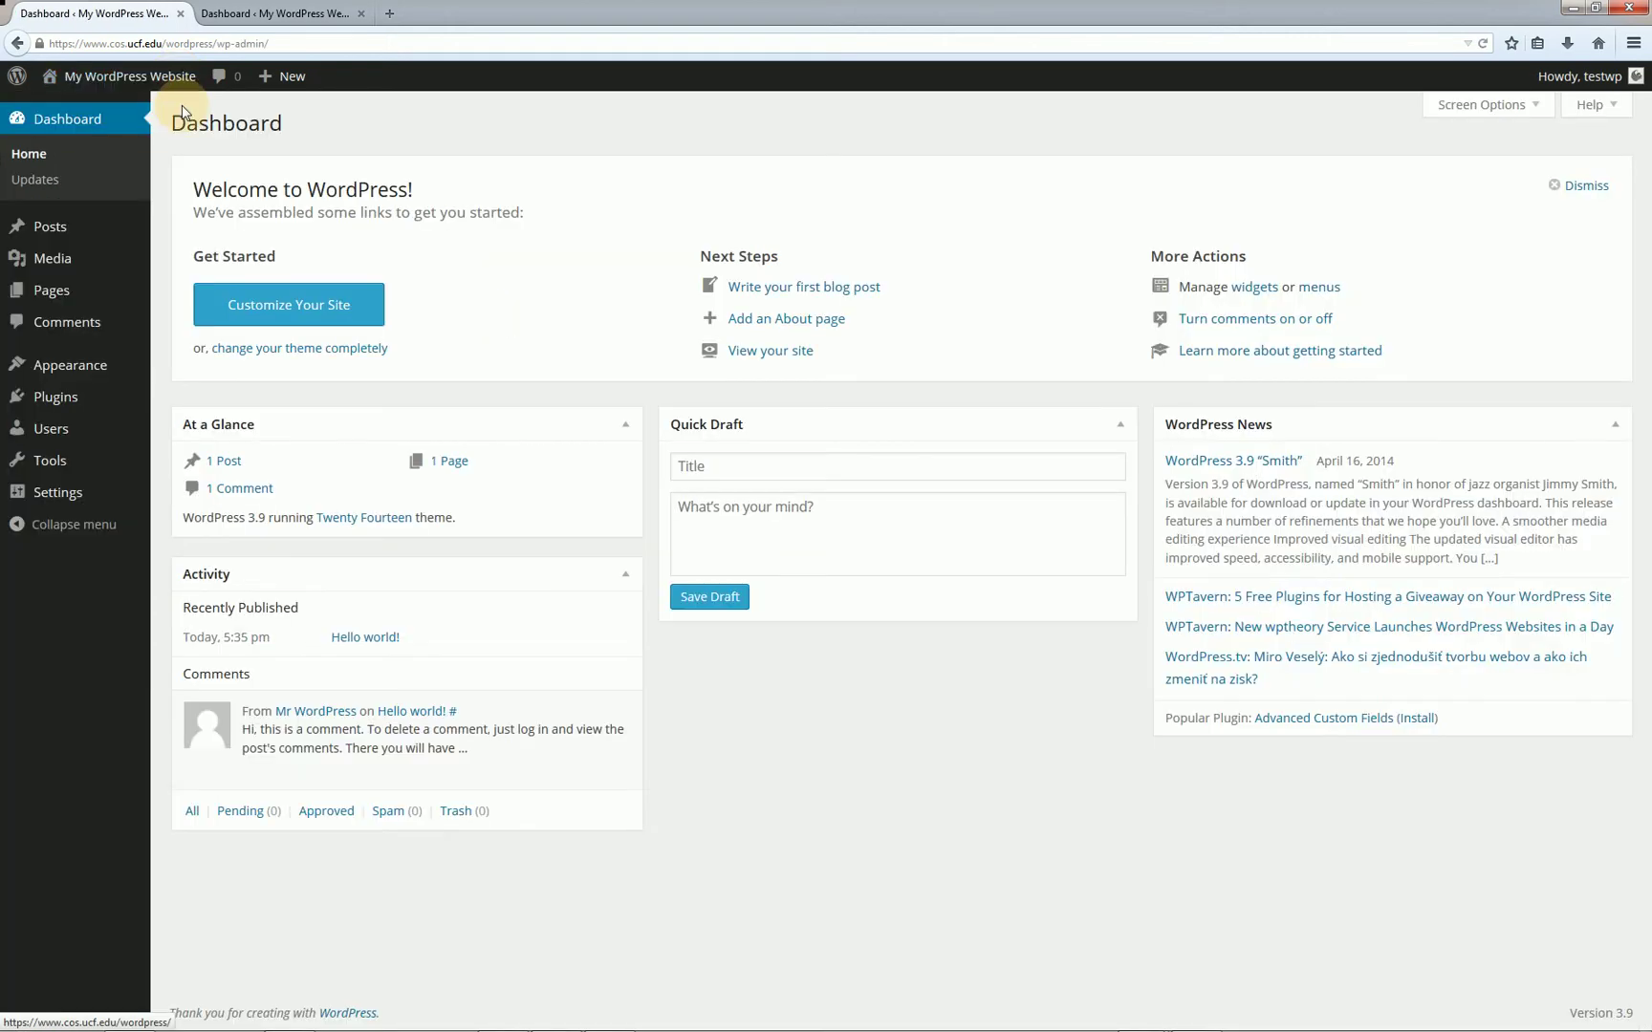
pyautogui.moveTo(181, 84)
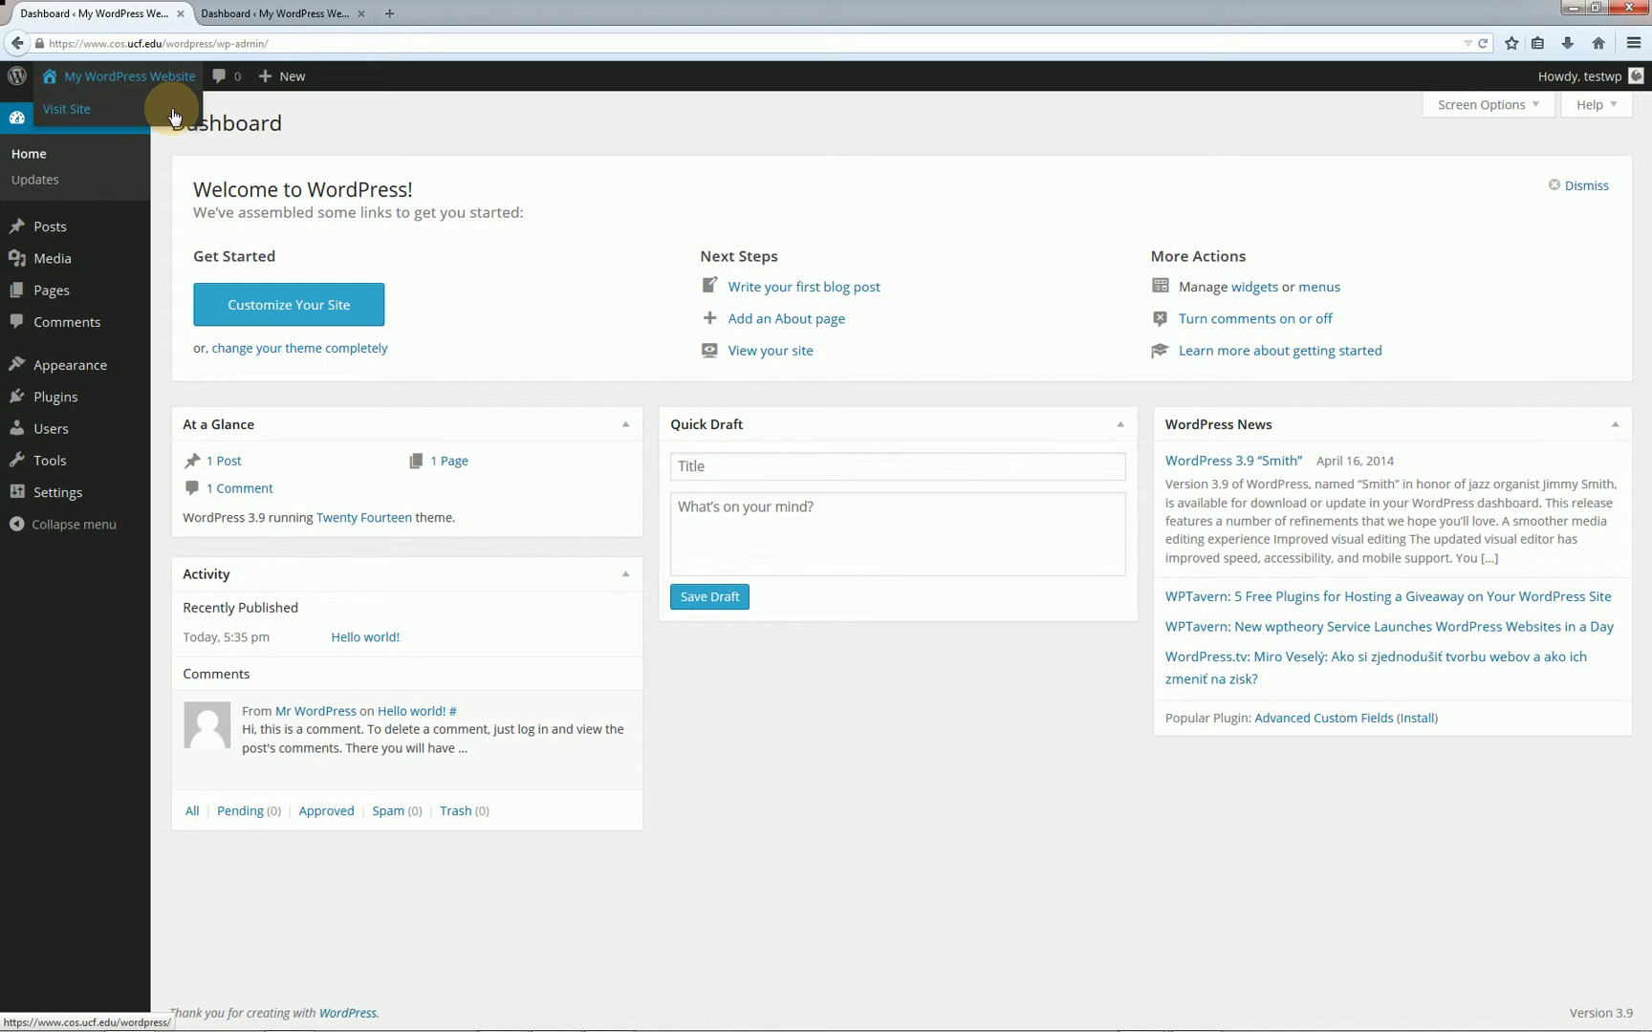
pyautogui.click(175, 112)
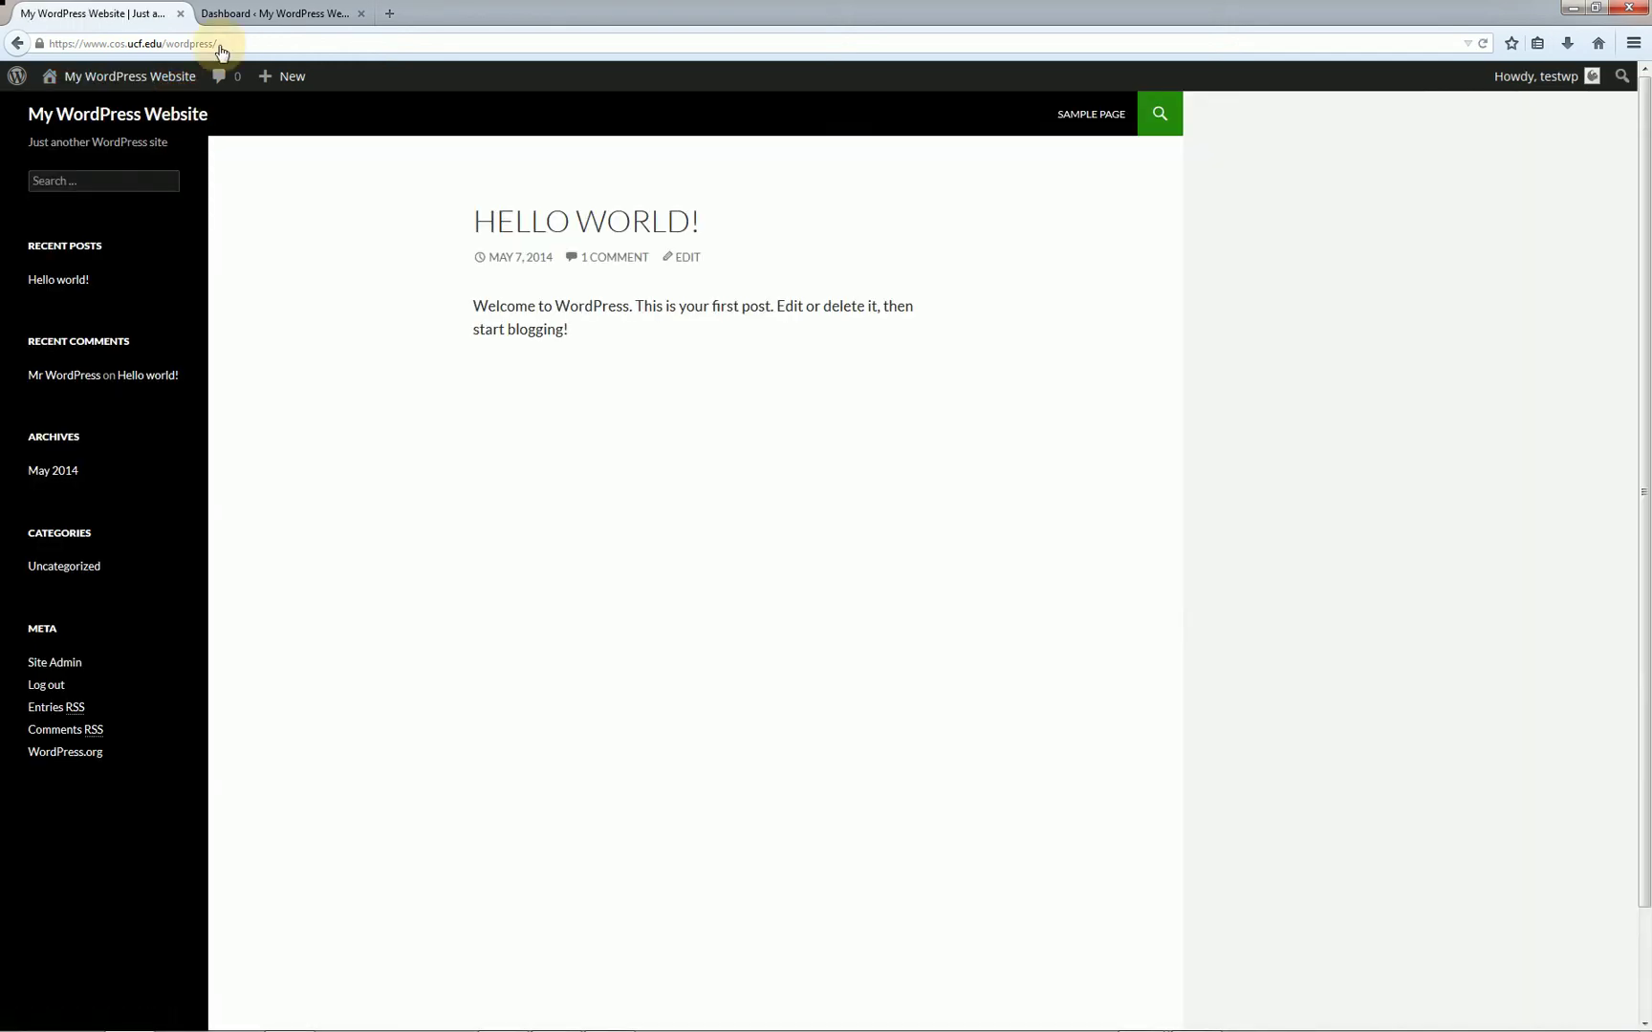
# Examine the dashboard's admin toolbar entries and the submenus of the main navigation, such as Posts, Appearance and Settings
pyautogui.click(272, 13)
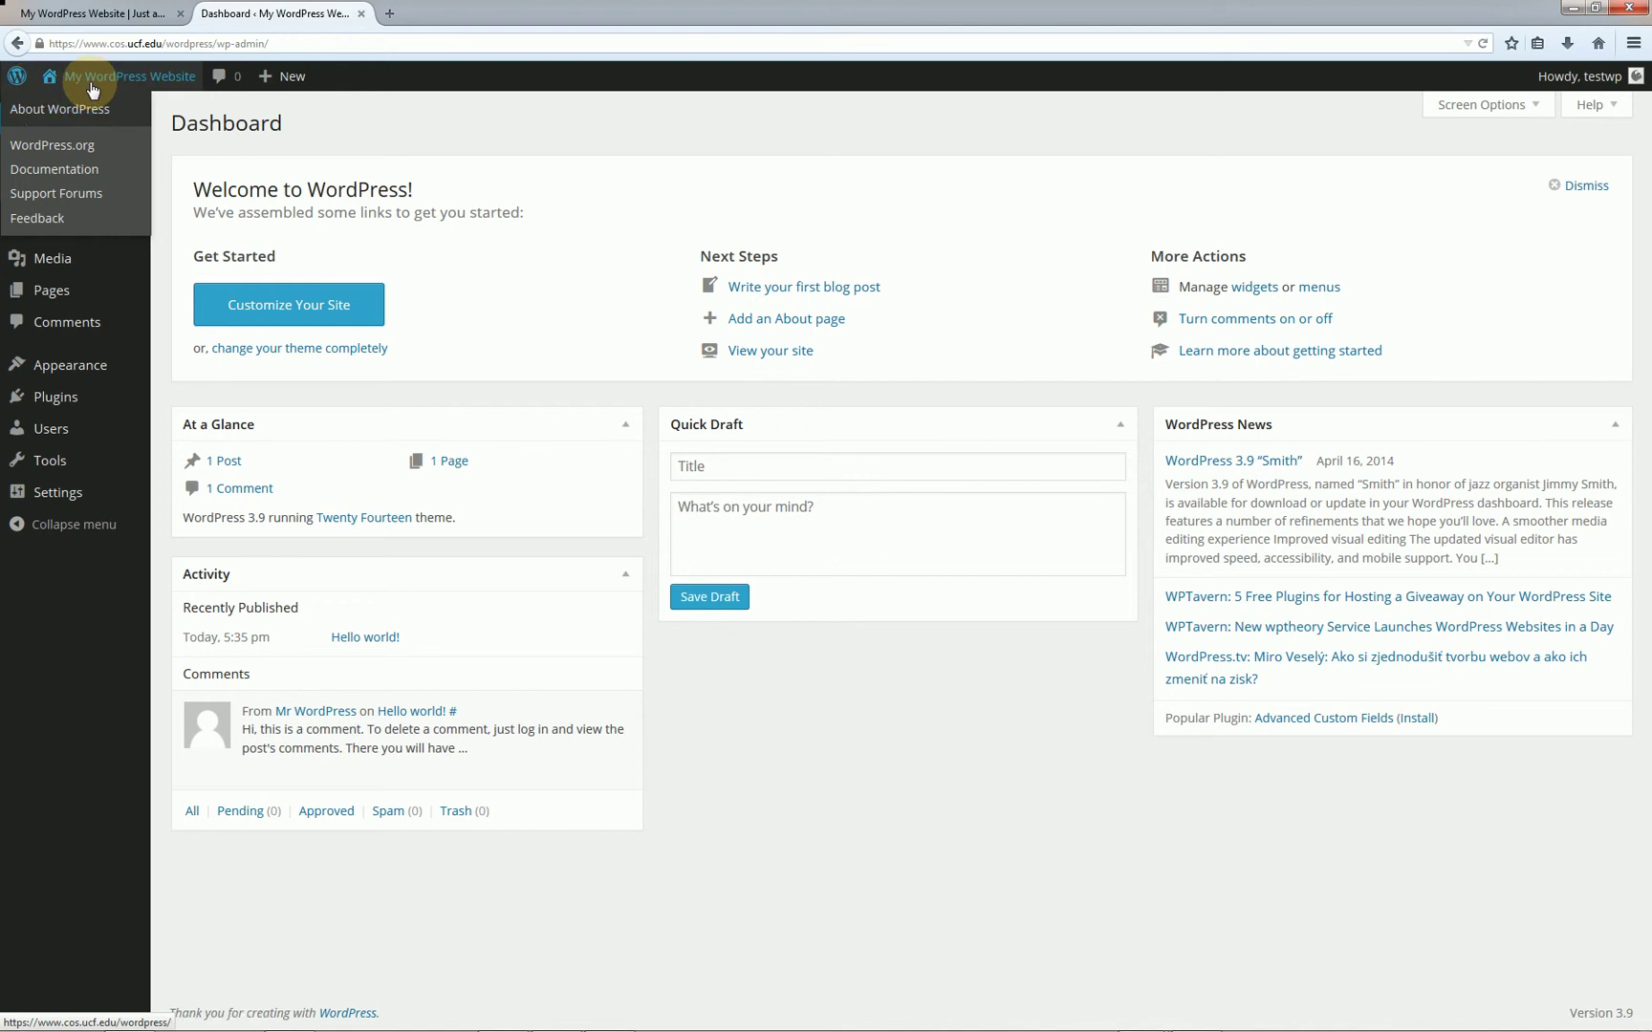
pyautogui.moveTo(93, 90)
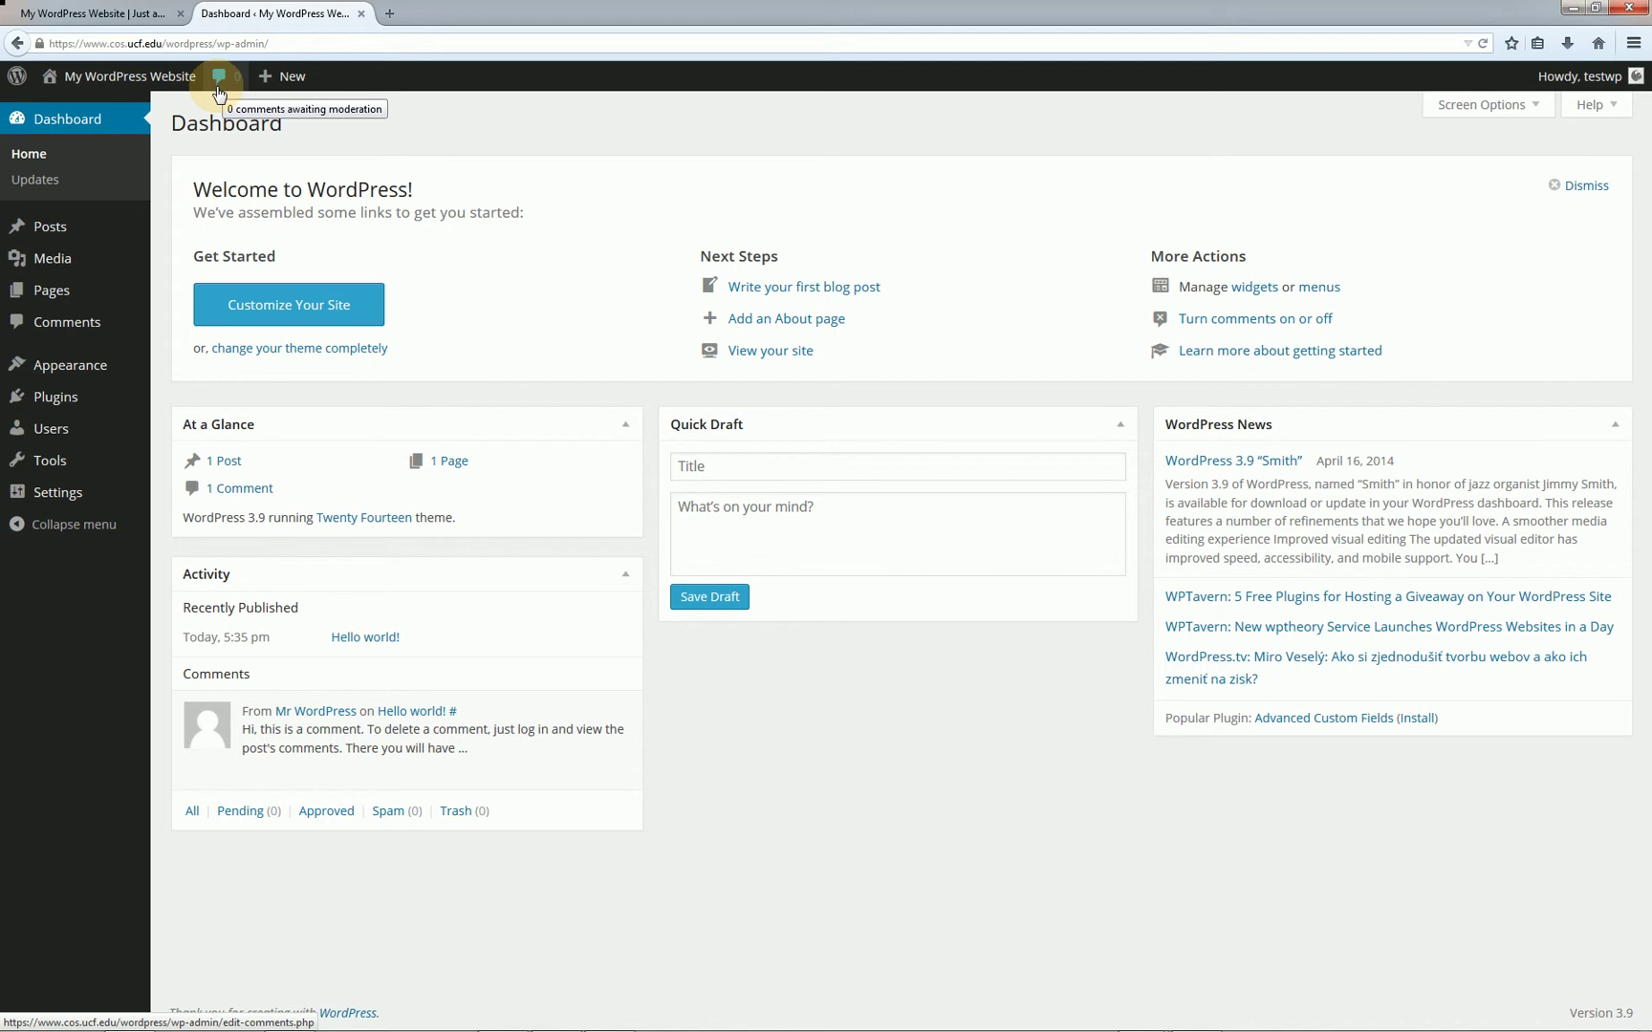
pyautogui.moveTo(285, 93)
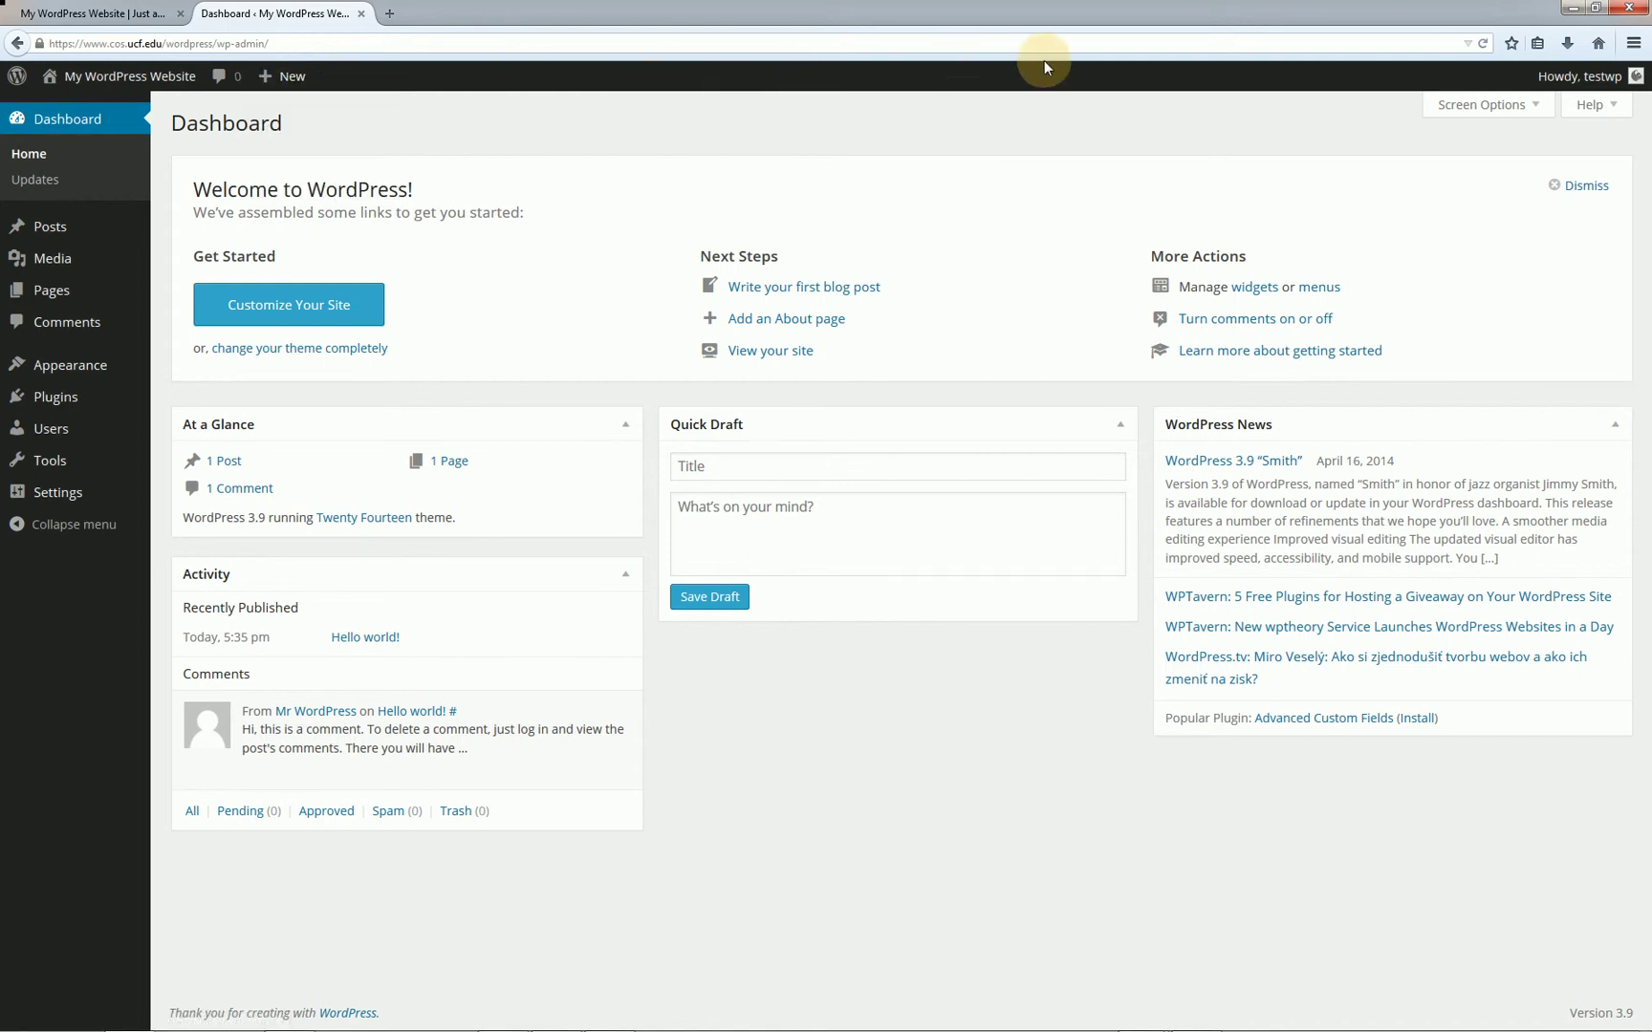
pyautogui.moveTo(1556, 84)
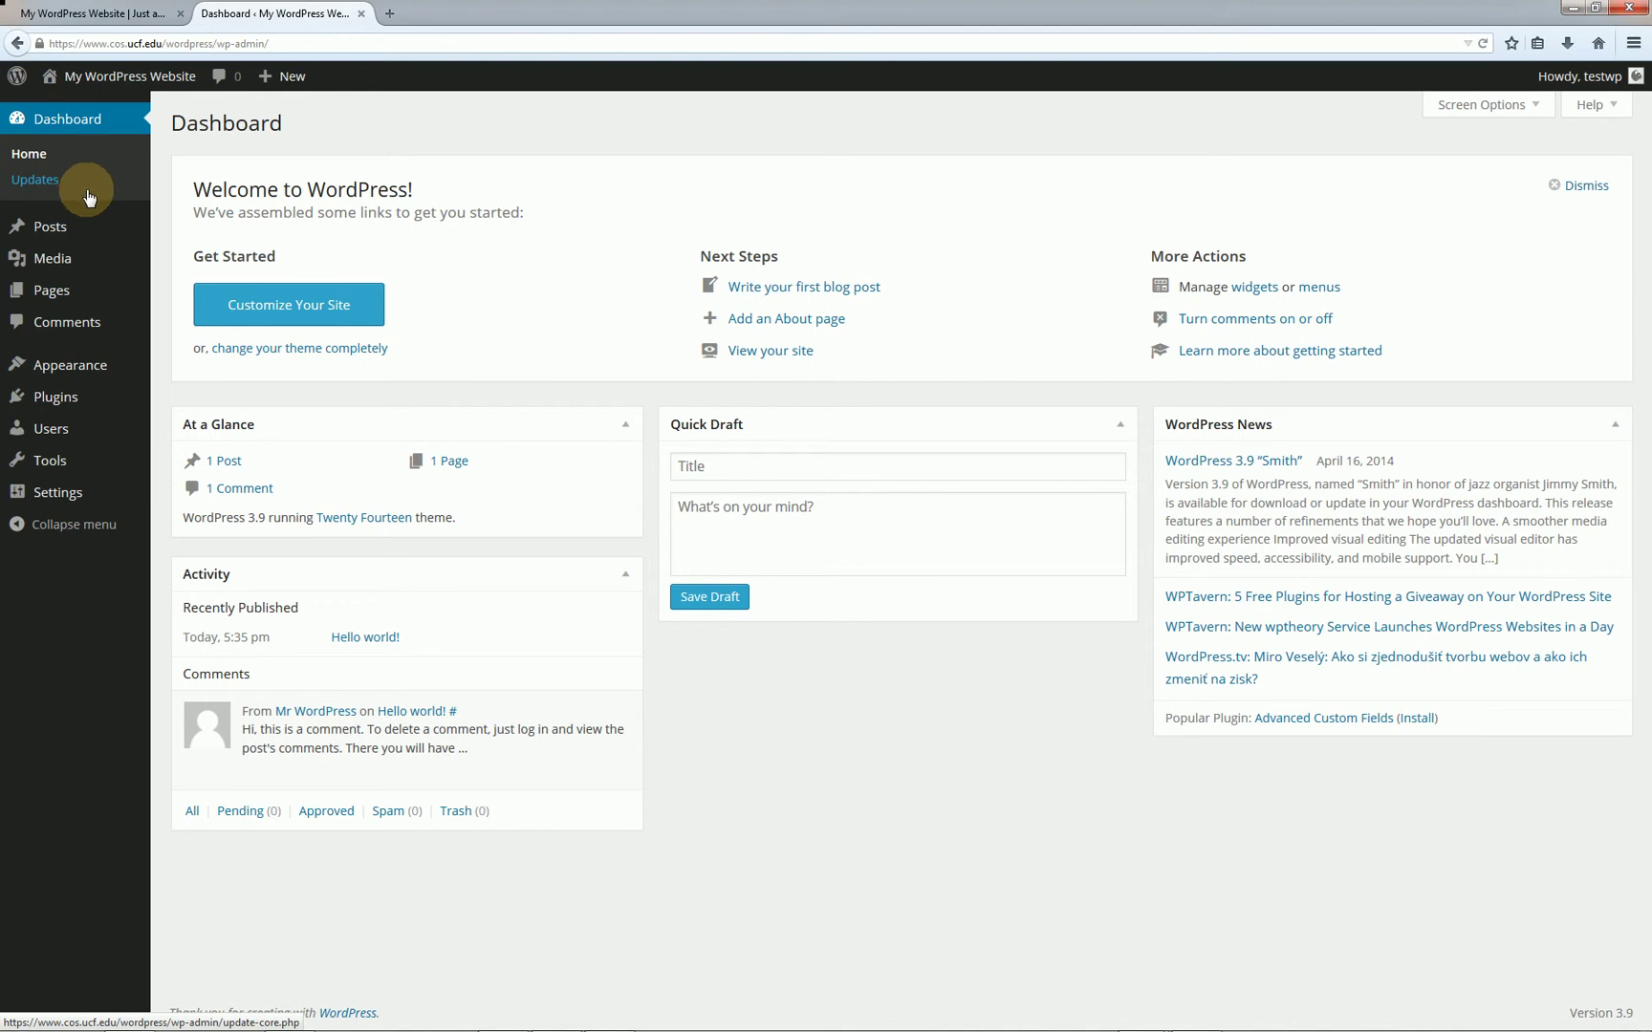
pyautogui.moveTo(89, 233)
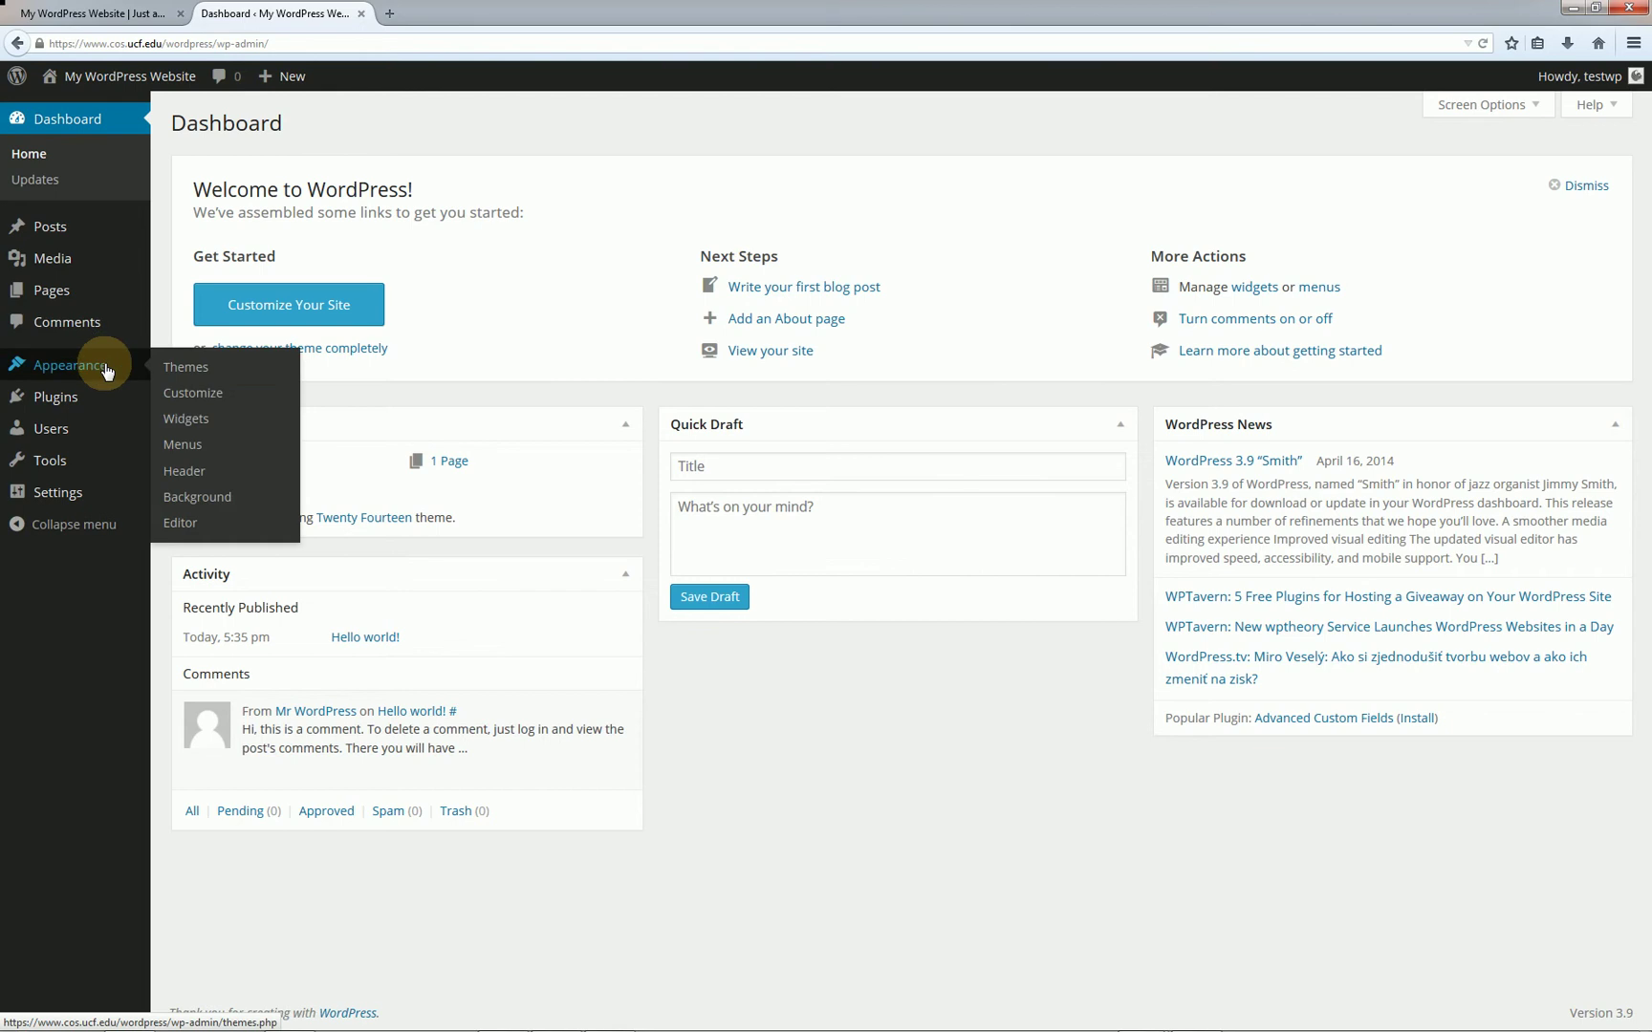
pyautogui.moveTo(101, 513)
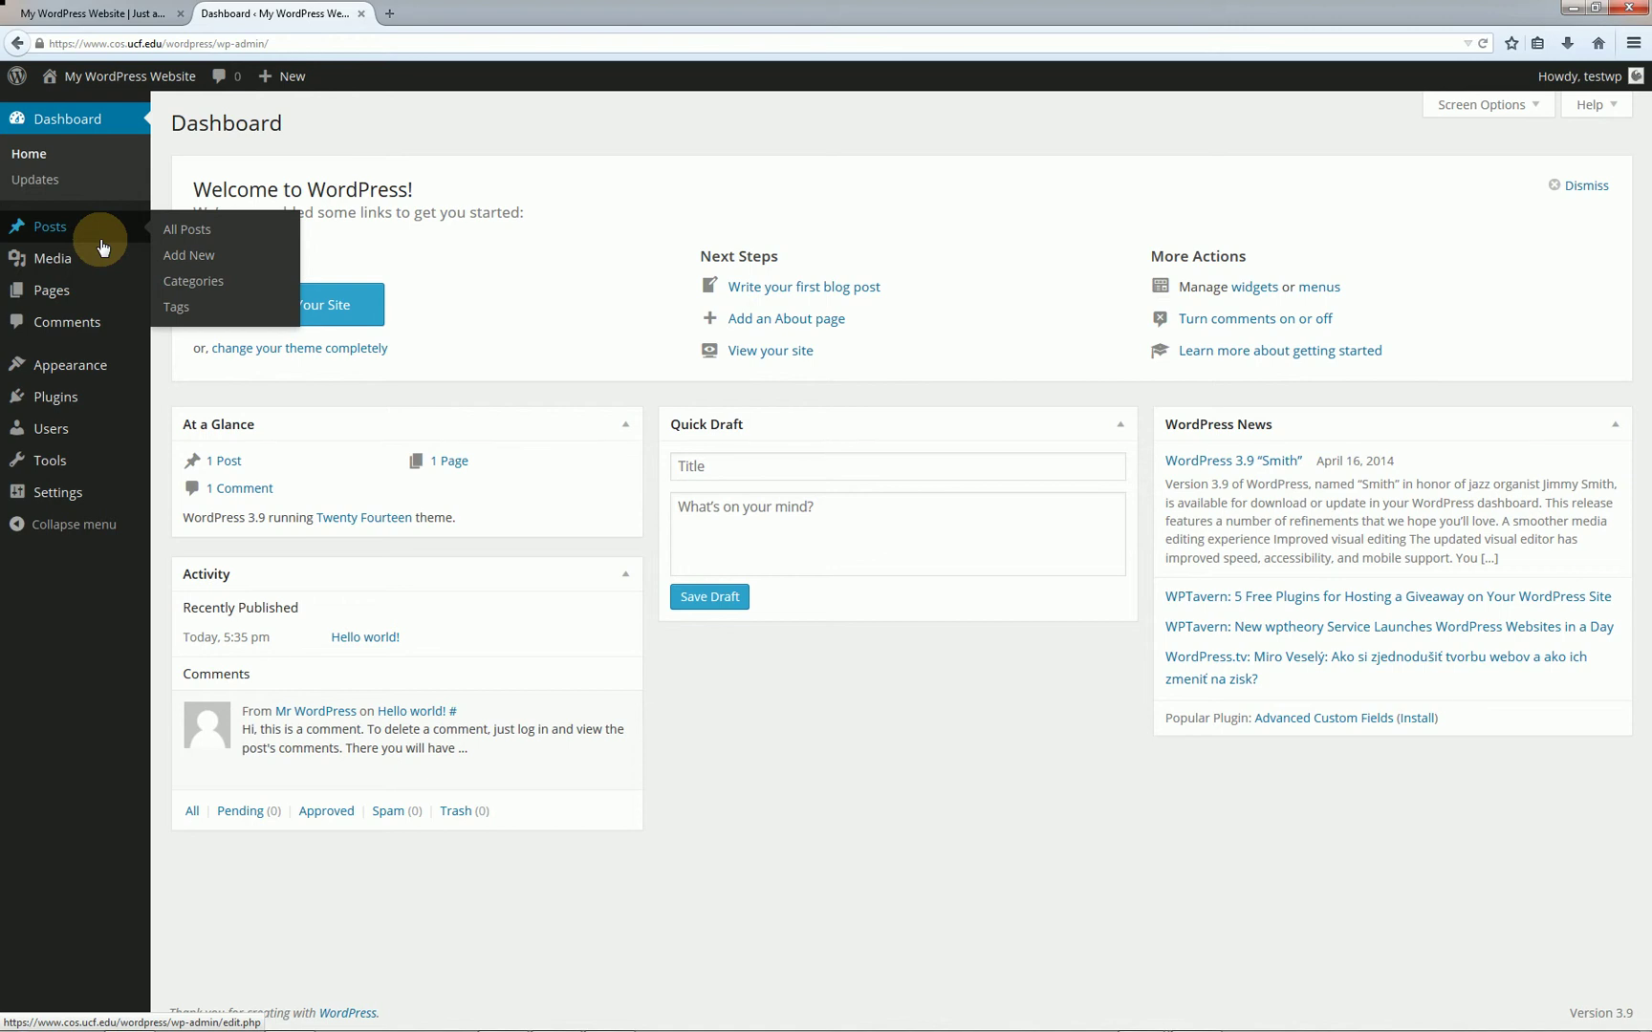
pyautogui.moveTo(105, 368)
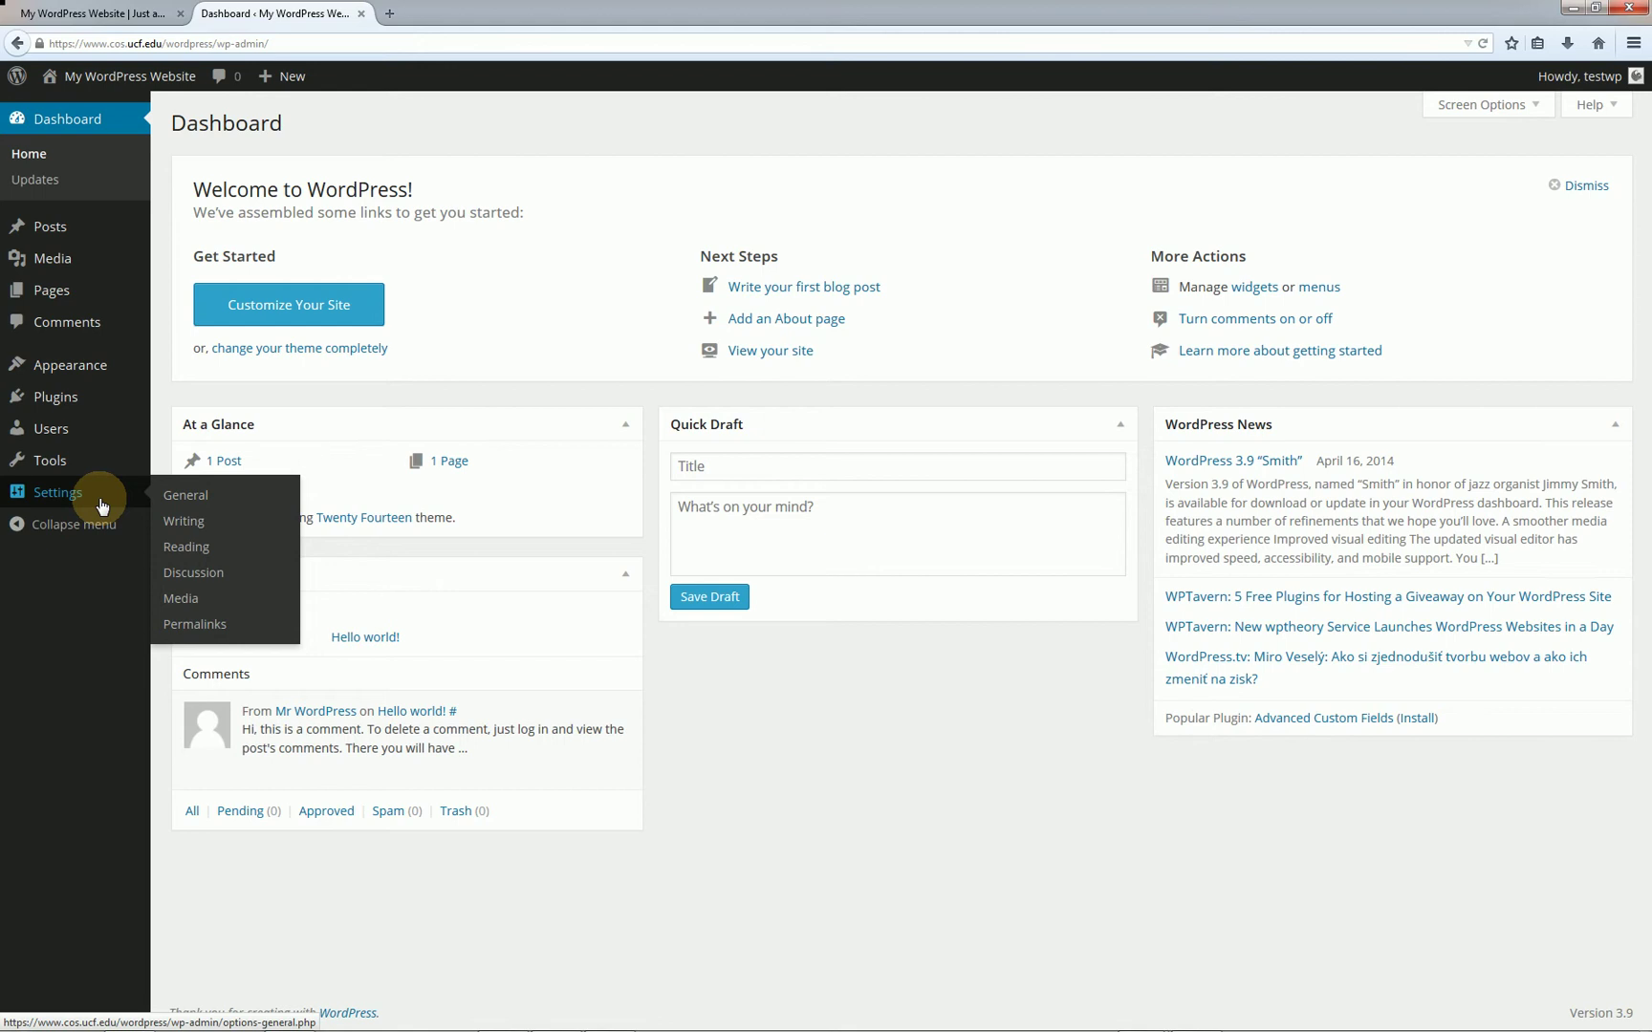
# Change the site title in the General Settings to "My Awesome Site" and save the changes
pyautogui.click(102, 505)
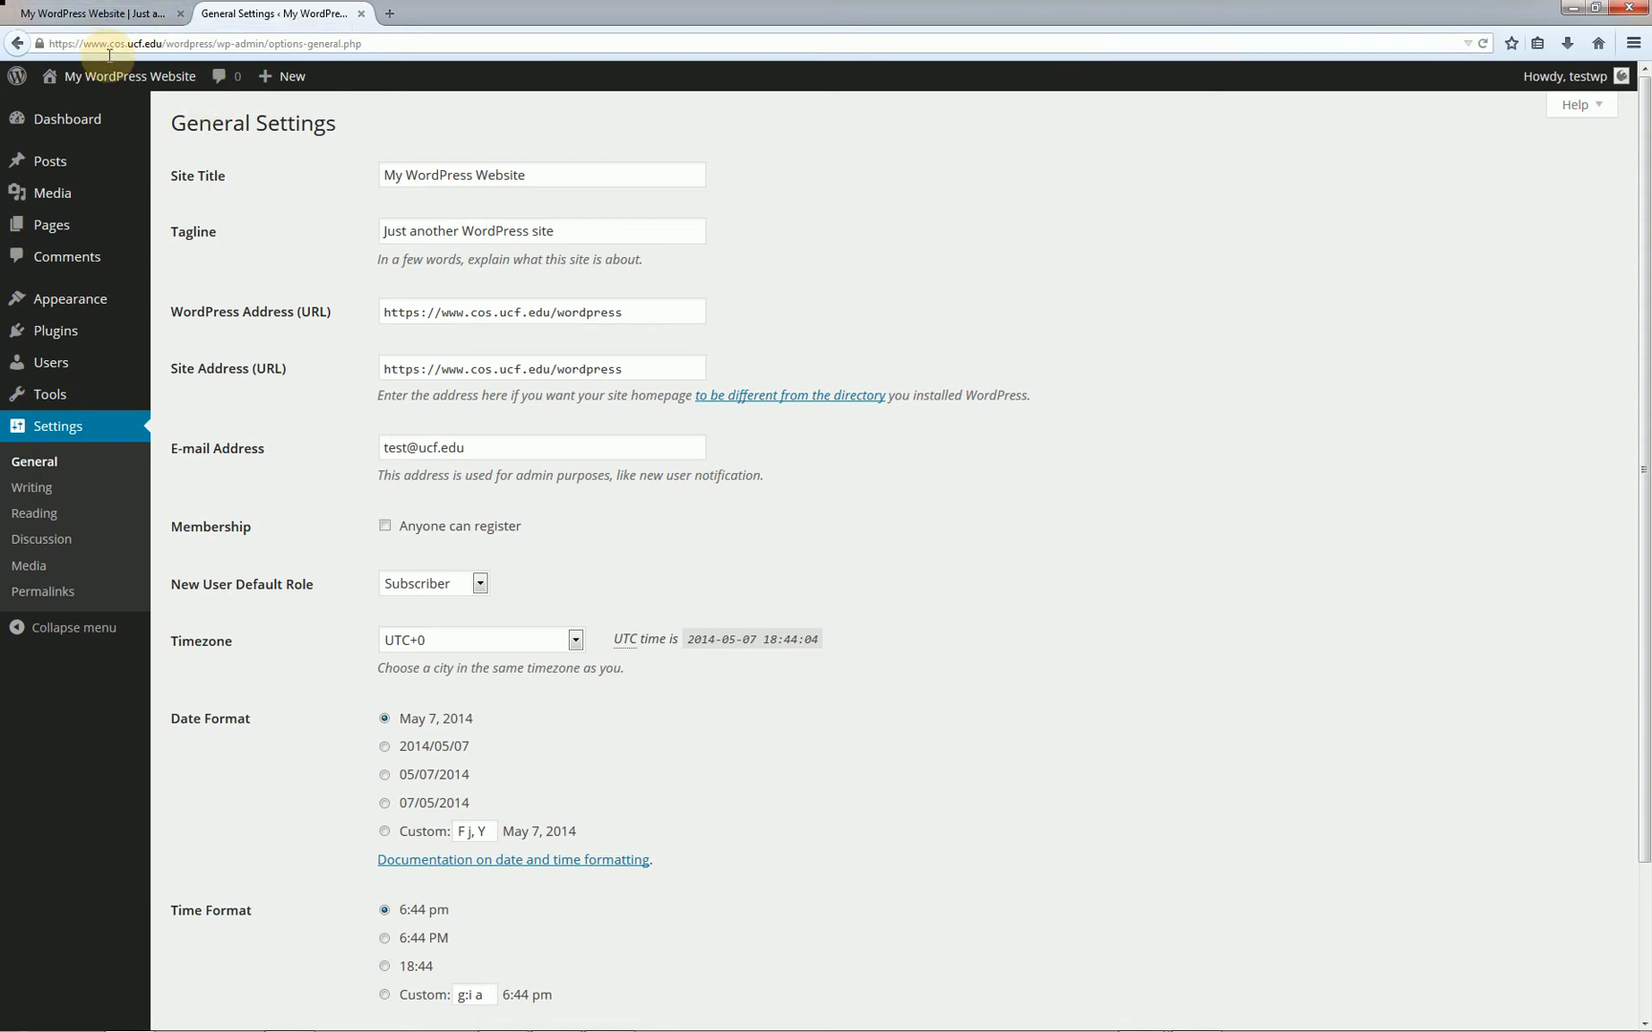
pyautogui.moveTo(80, 78)
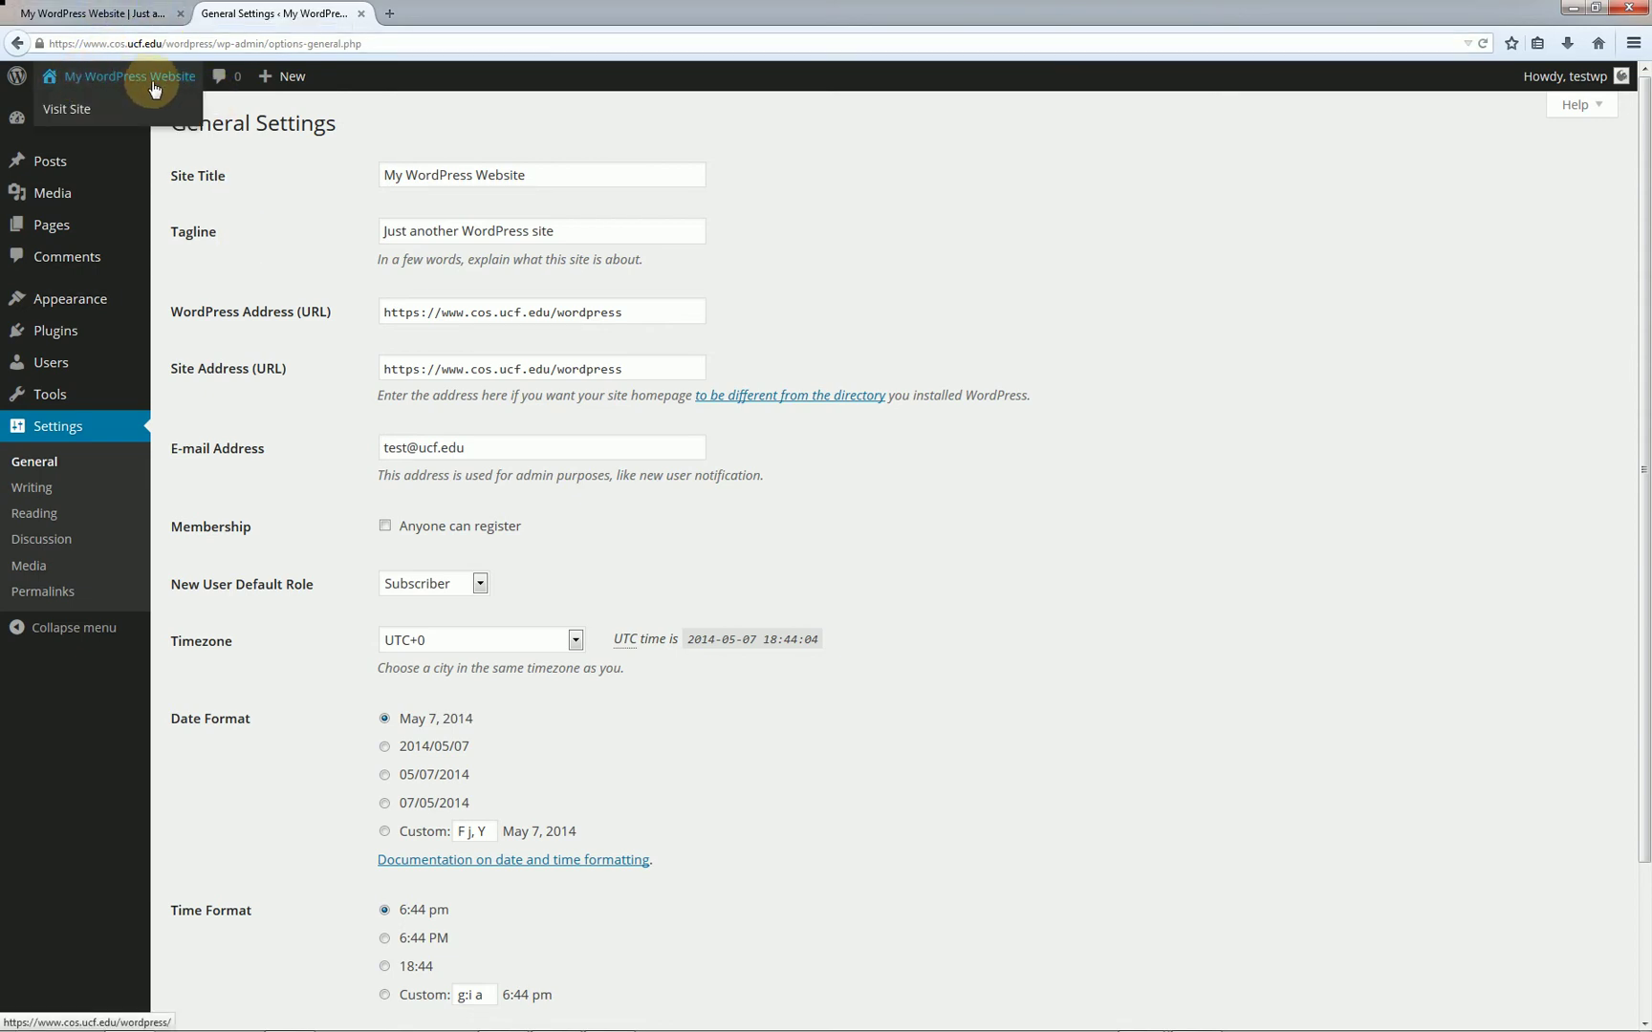
pyautogui.click(121, 14)
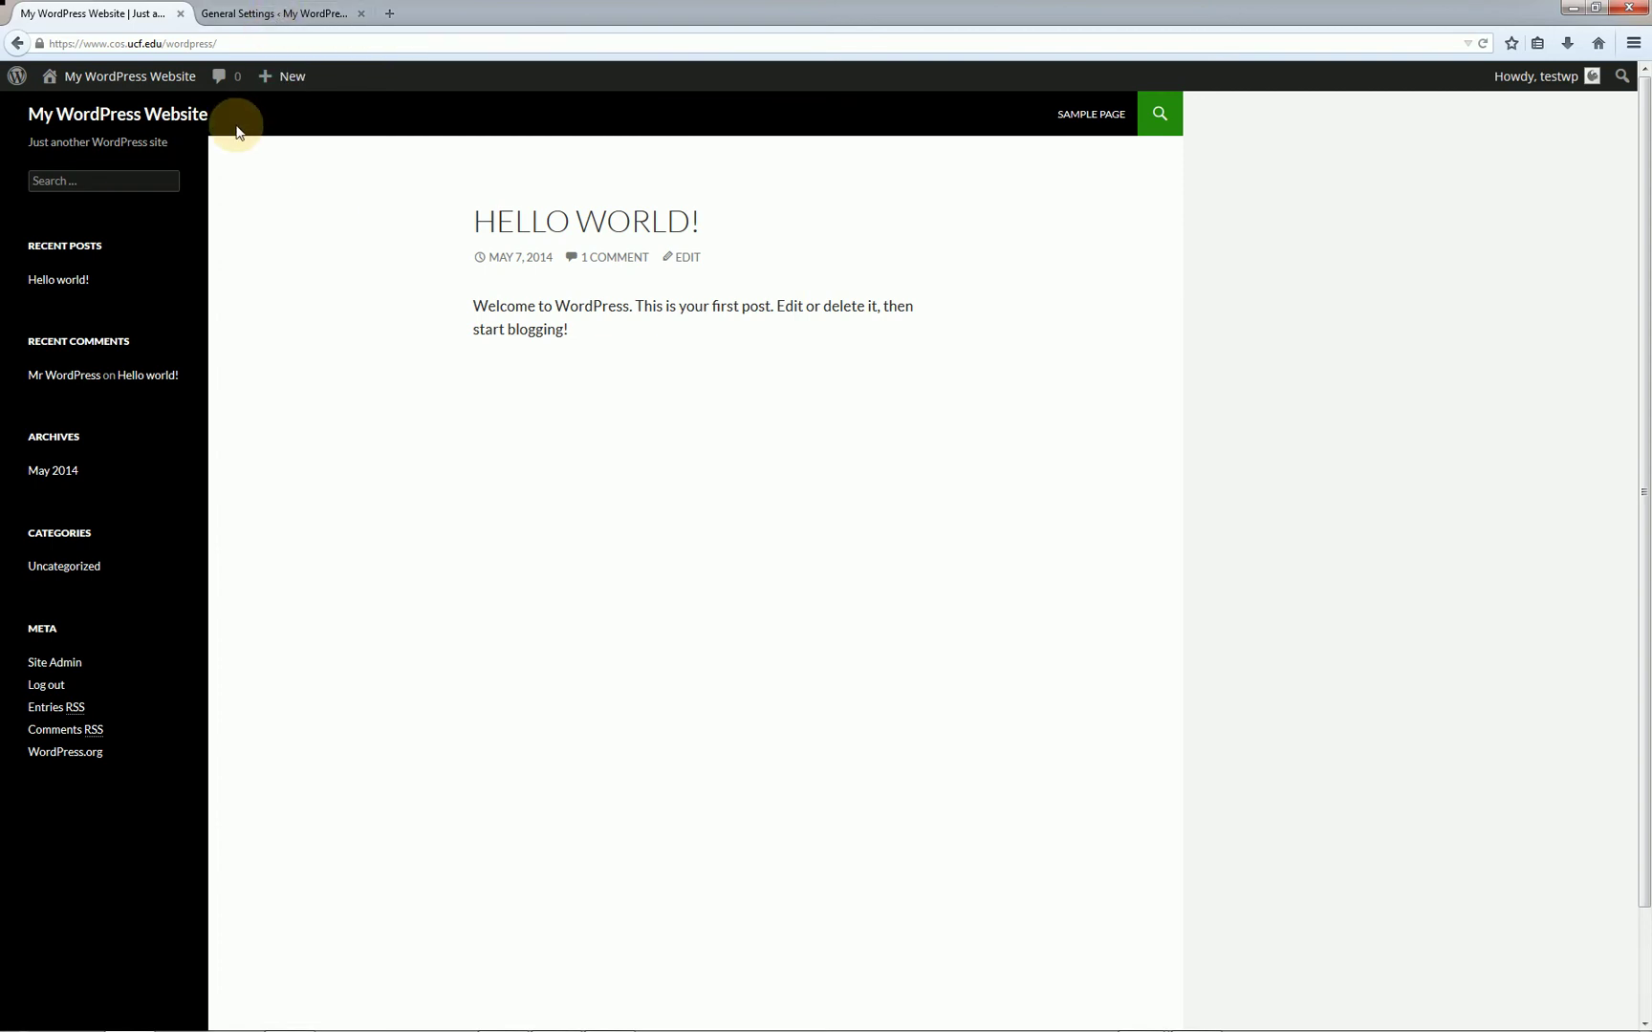
pyautogui.click(251, 14)
pyautogui.moveTo(544, 168); pyautogui.dragTo(322, 172)
pyautogui.write('My ')
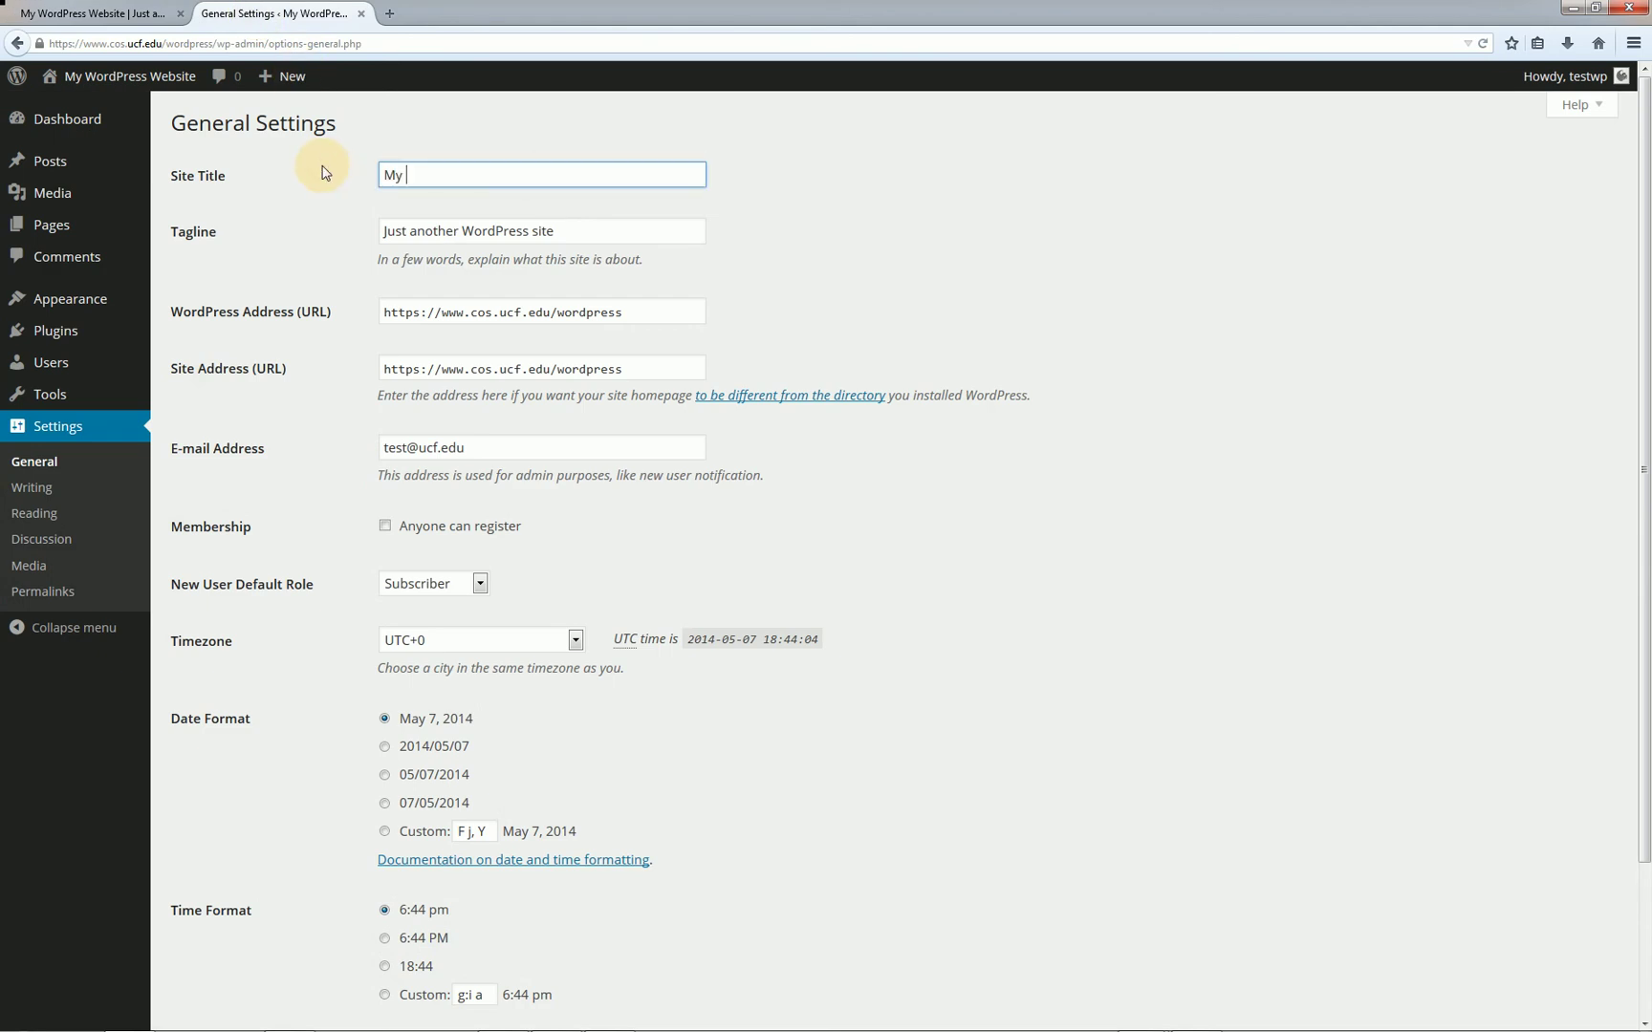
pyautogui.write('Awesome Site')
pyautogui.scroll(-3, 381, 402)
pyautogui.click(186, 944)
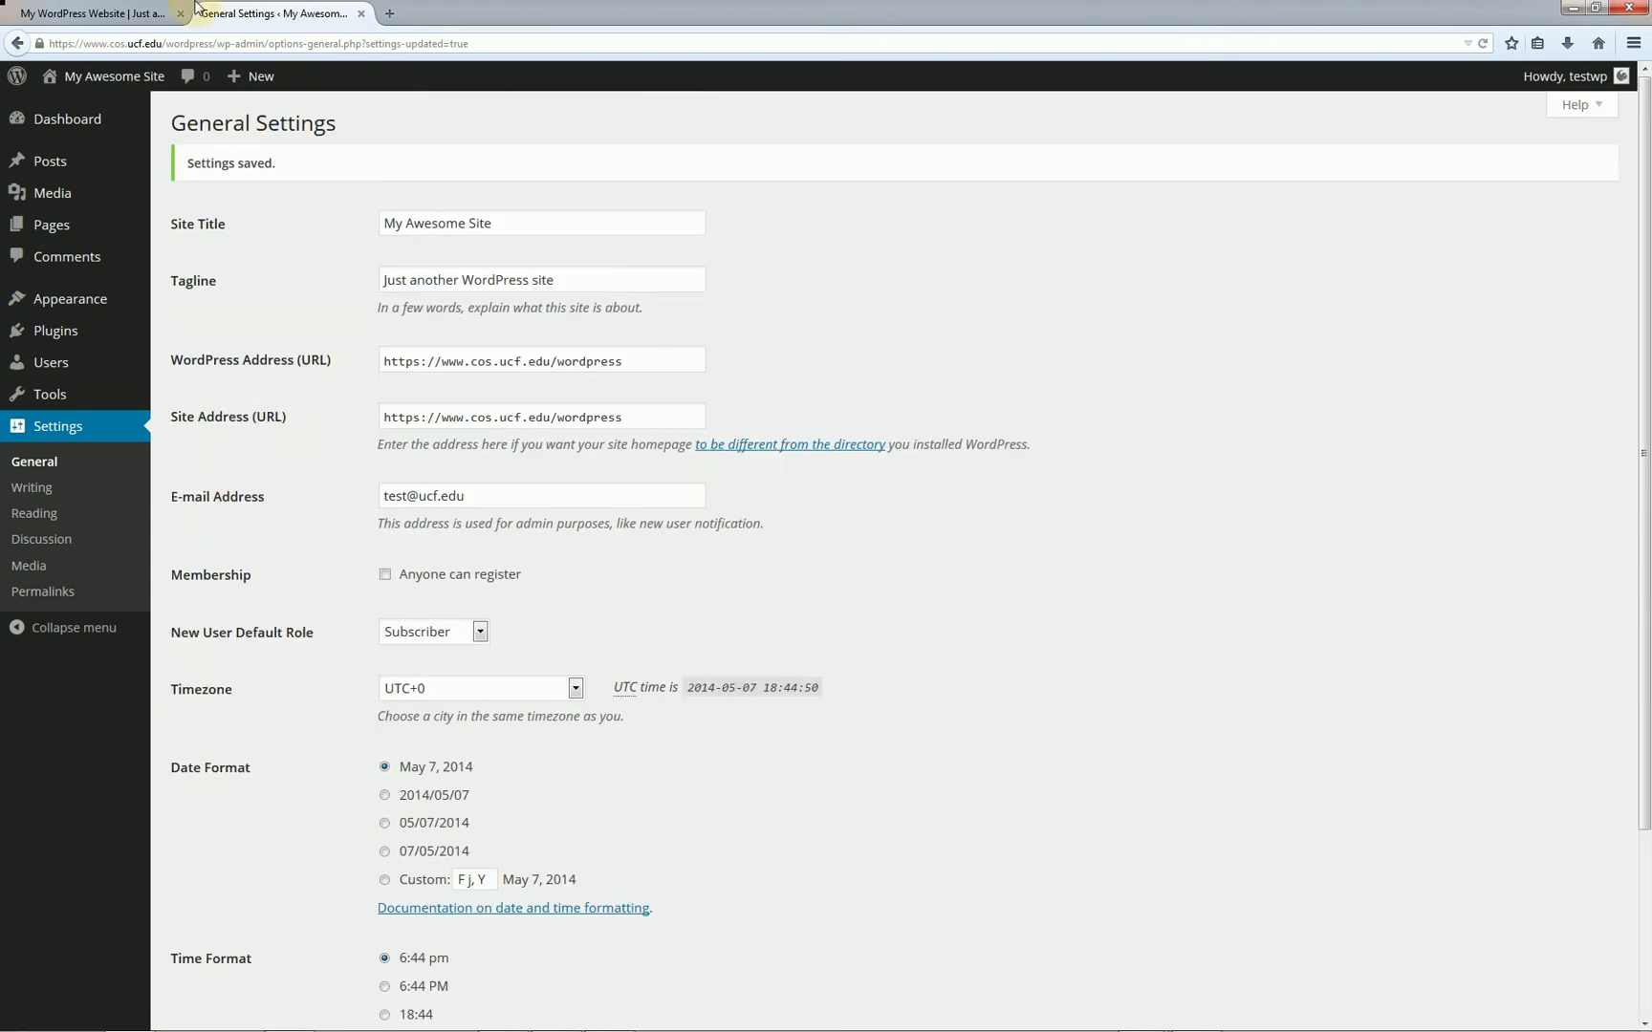
# Reload the public site to check the new site title, and return to the General Settings
pyautogui.click(116, 10)
pyautogui.press('F5')
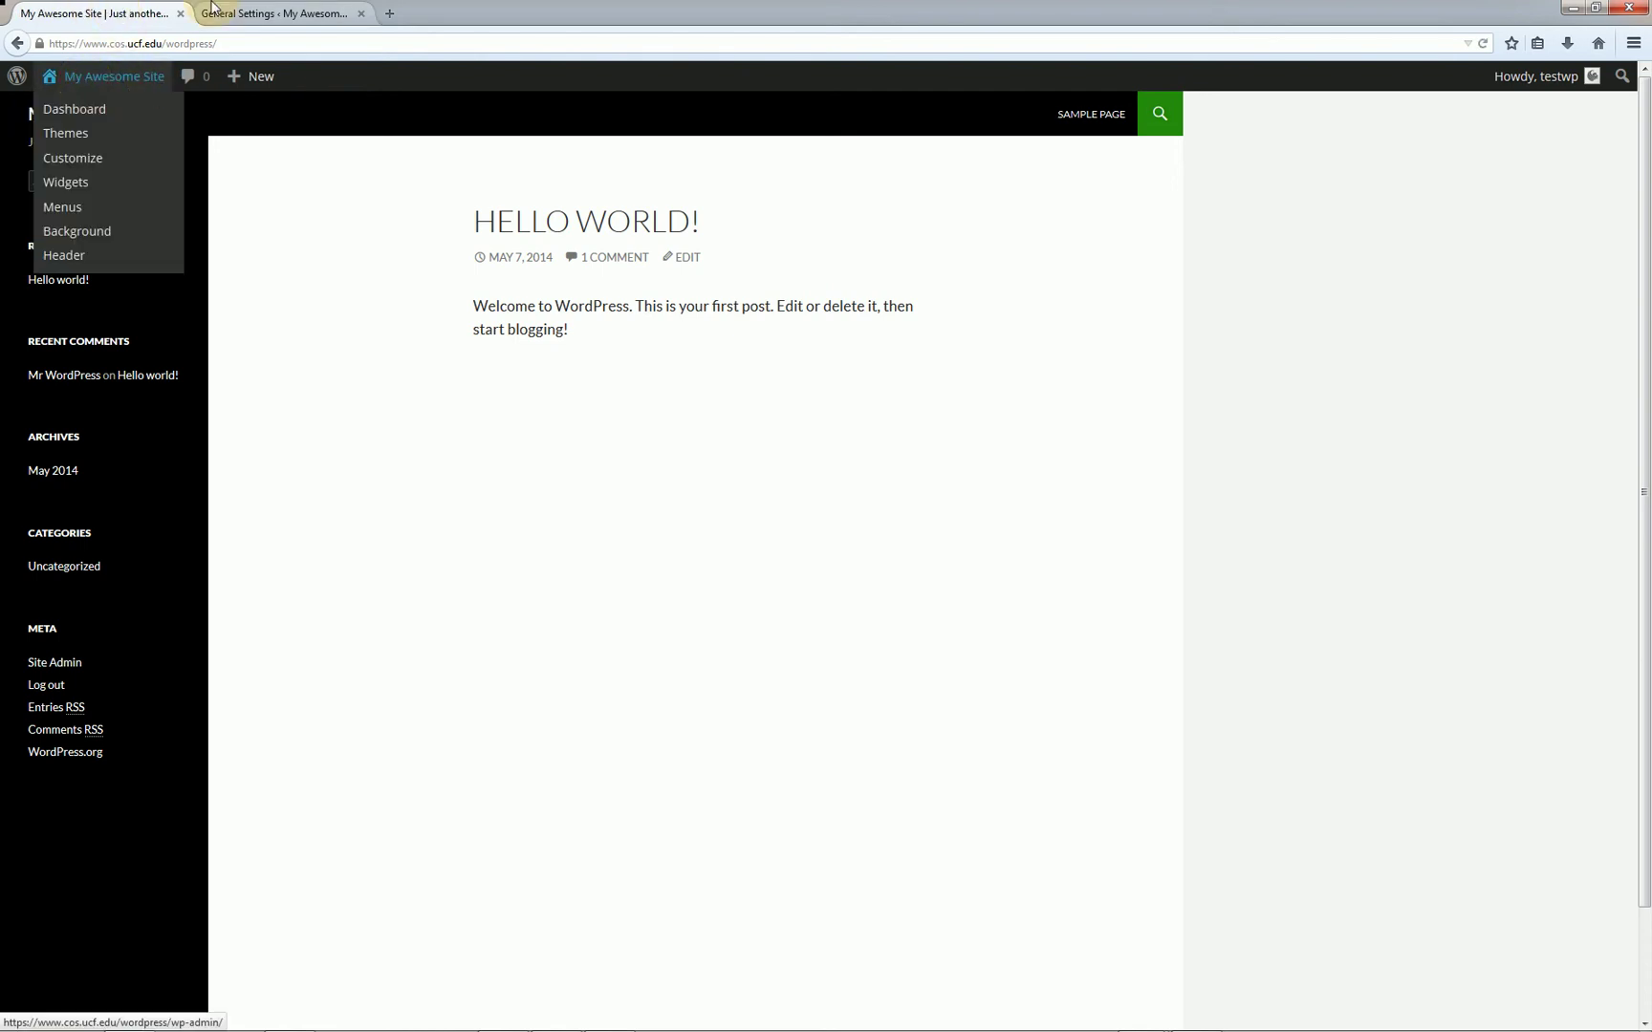
pyautogui.click(258, 15)
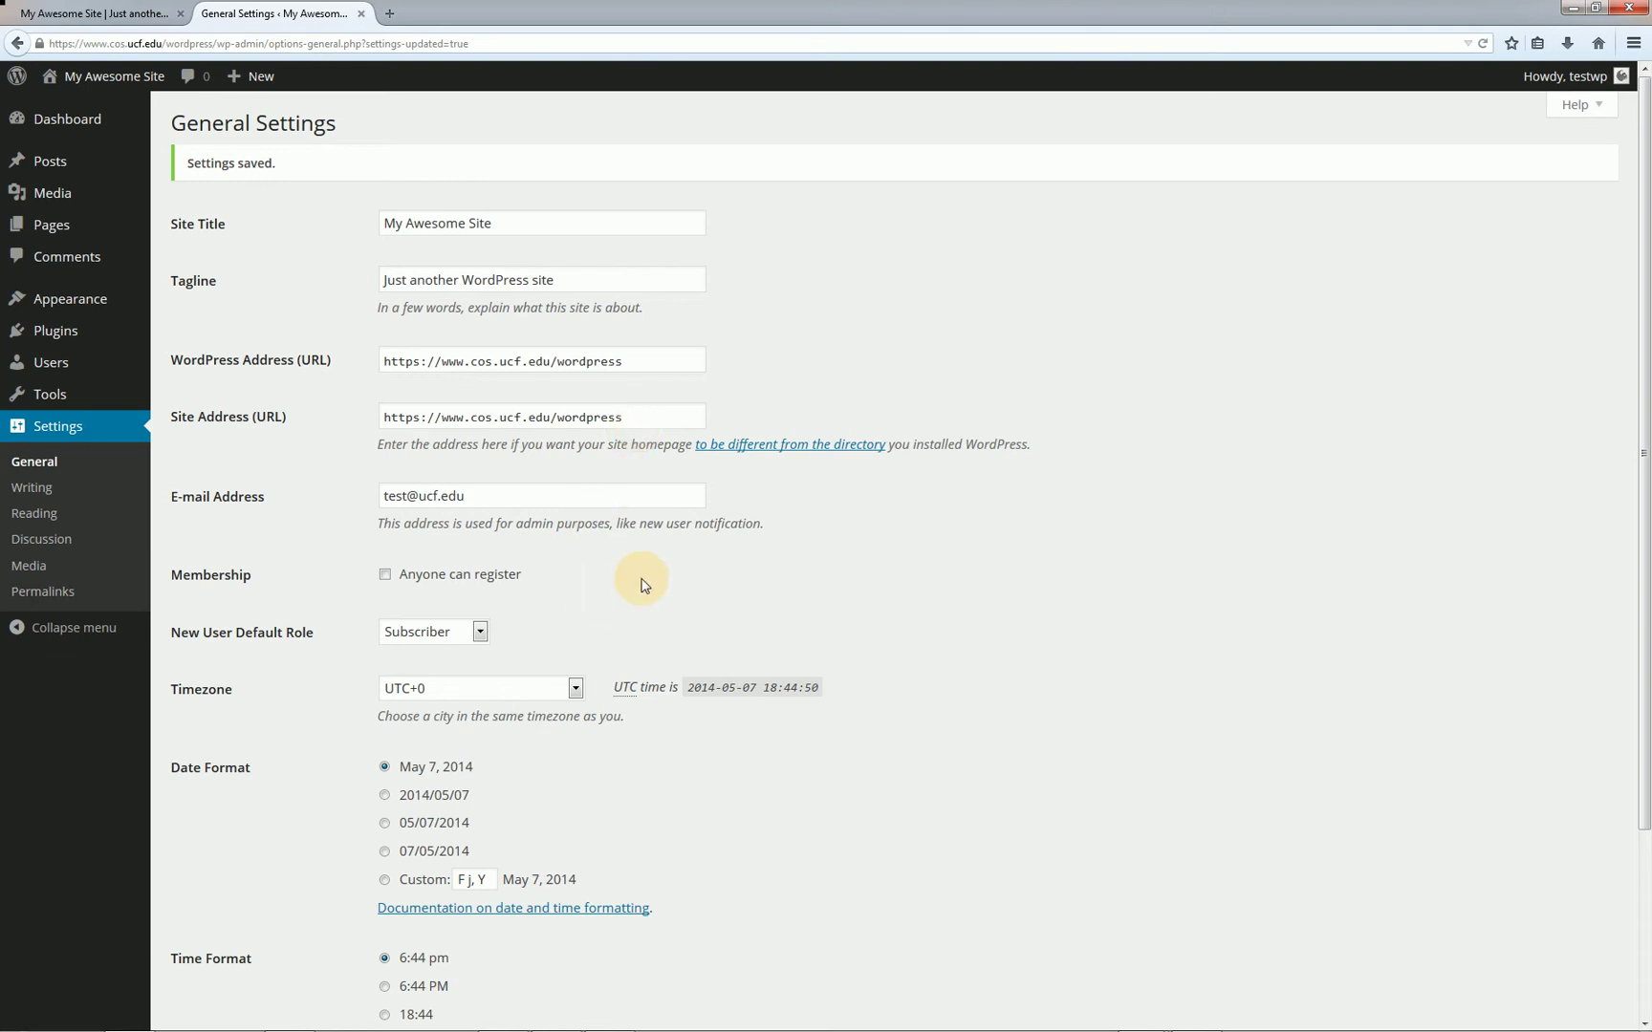
# Set the site's timezone to New York and save the General Settings
pyautogui.scroll(-1, 643, 585)
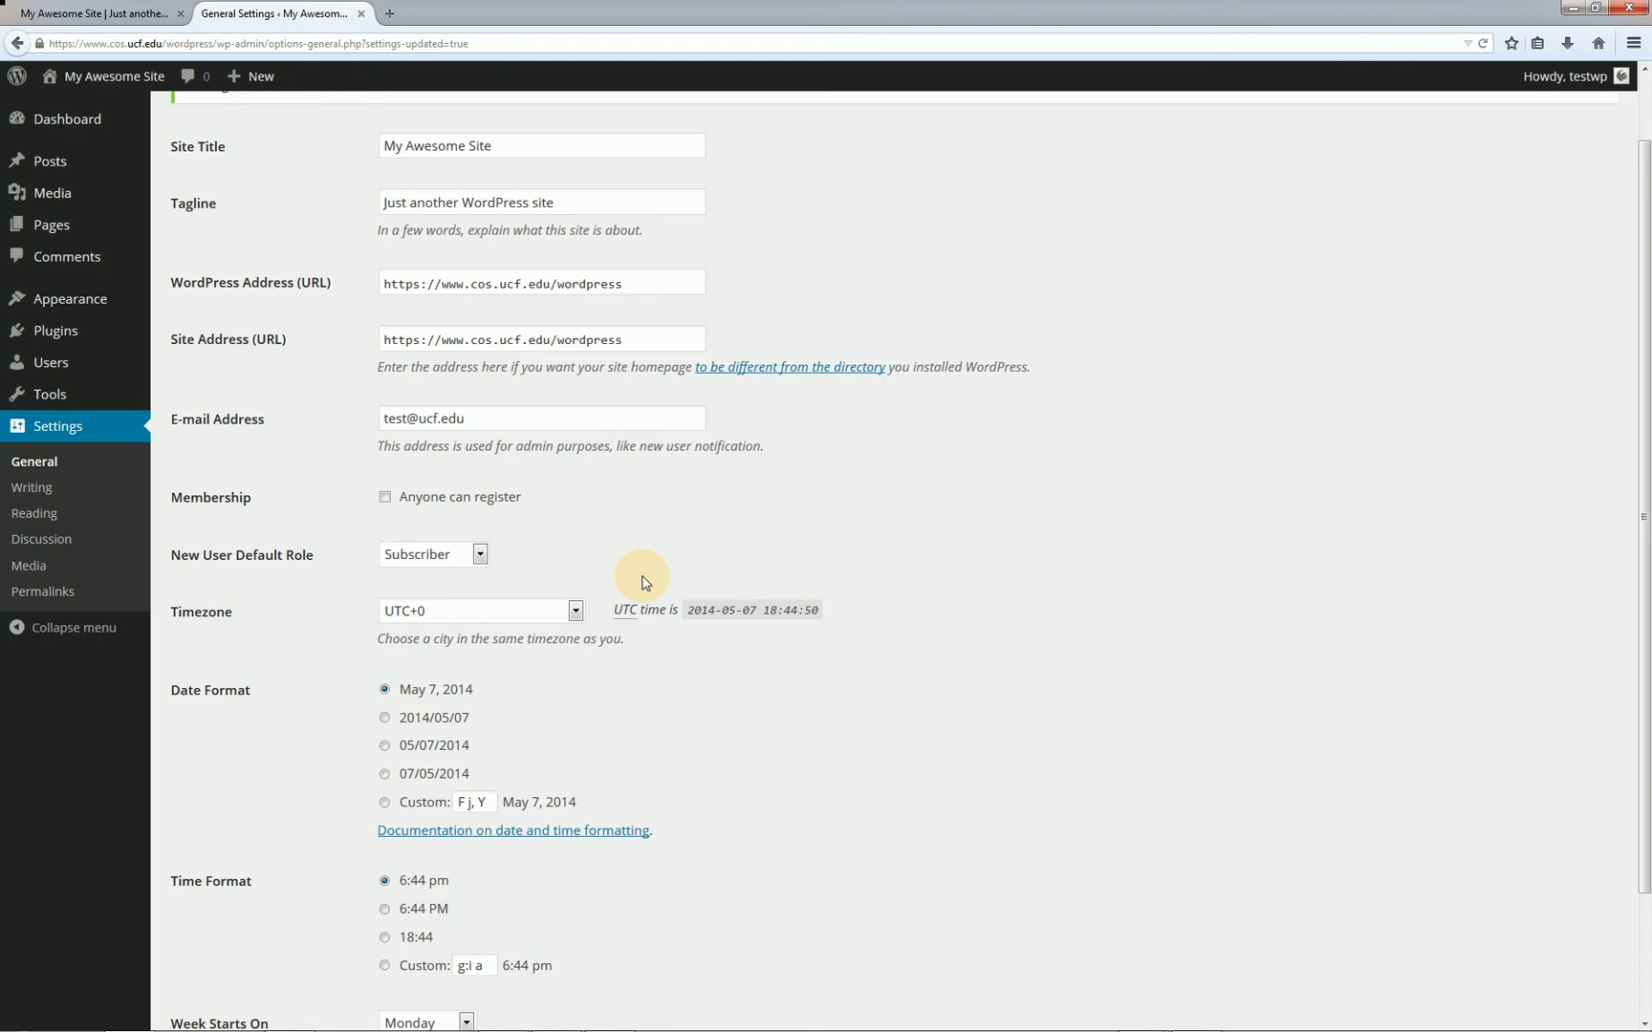
pyautogui.scroll(-3, 646, 582)
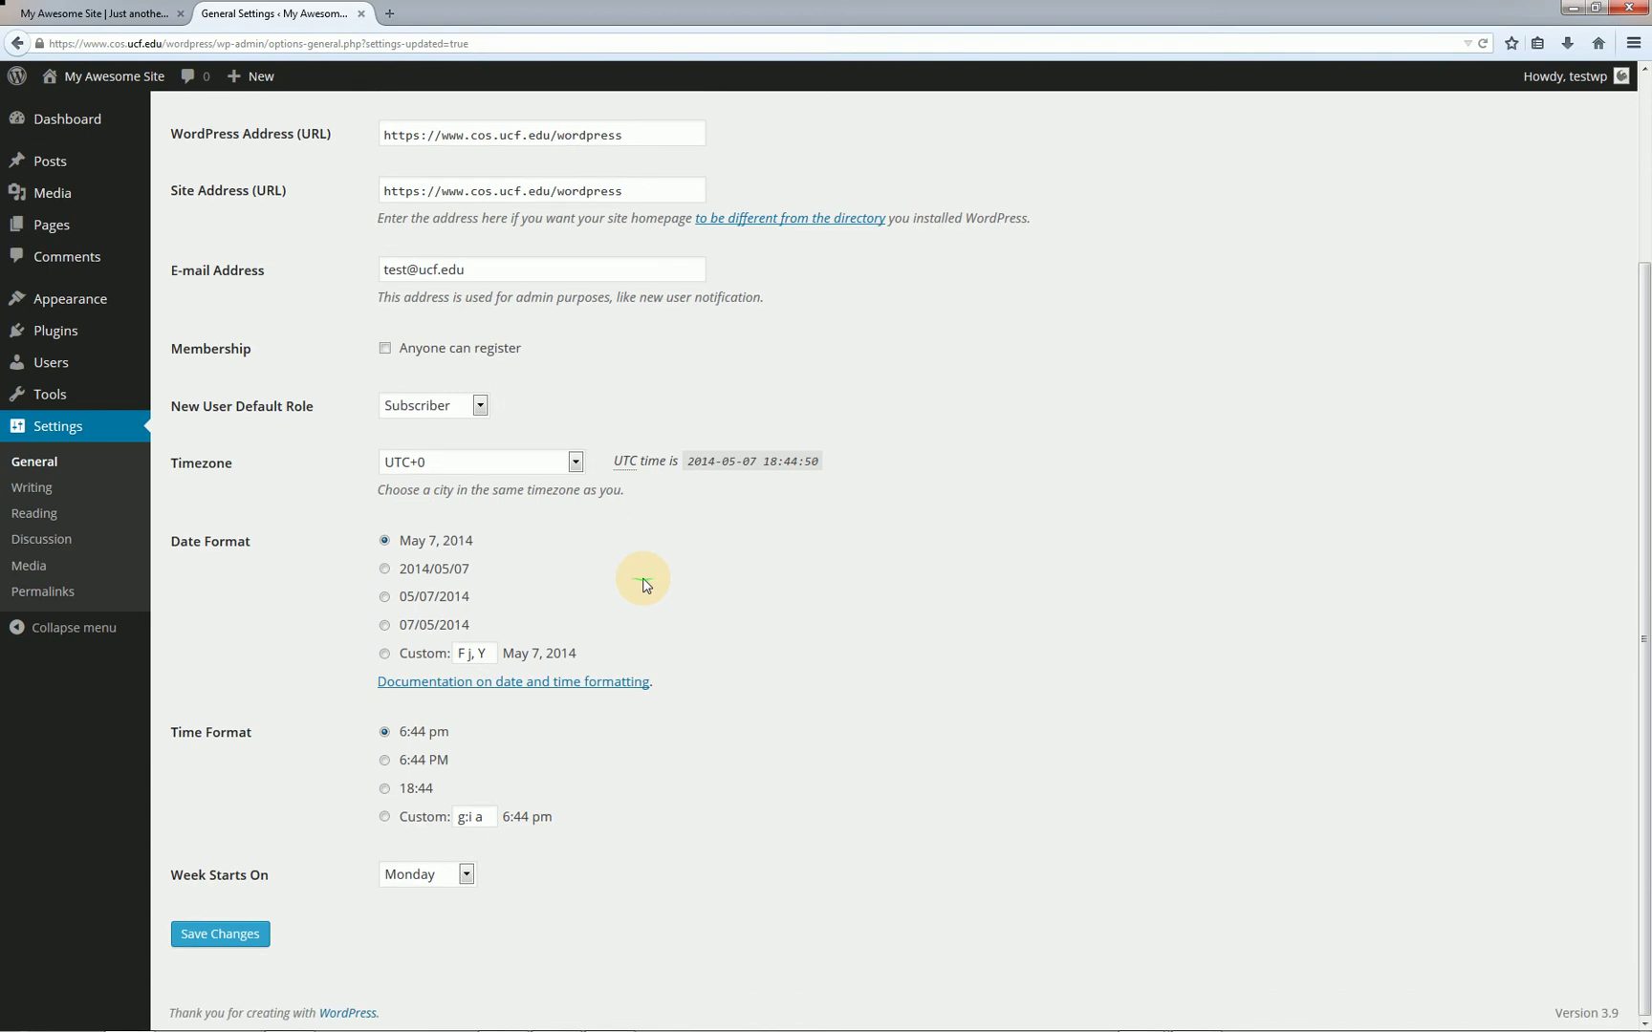
pyautogui.click(548, 464)
pyautogui.write('New York')
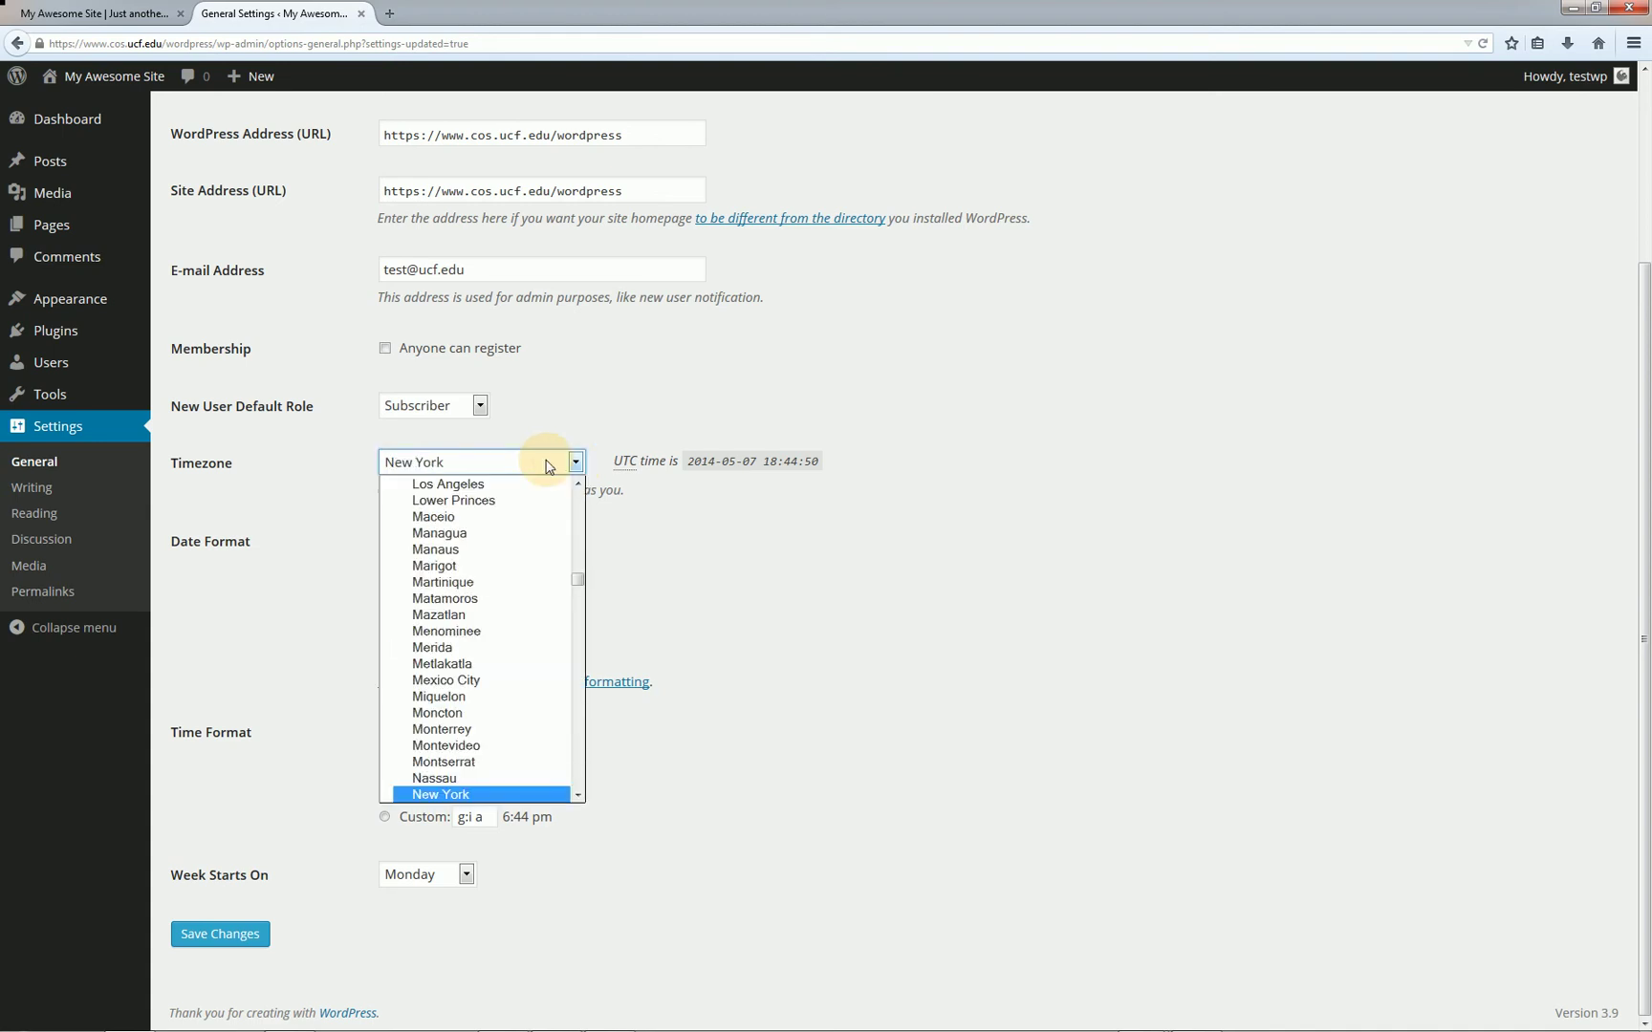
pyautogui.click(521, 795)
pyautogui.click(271, 606)
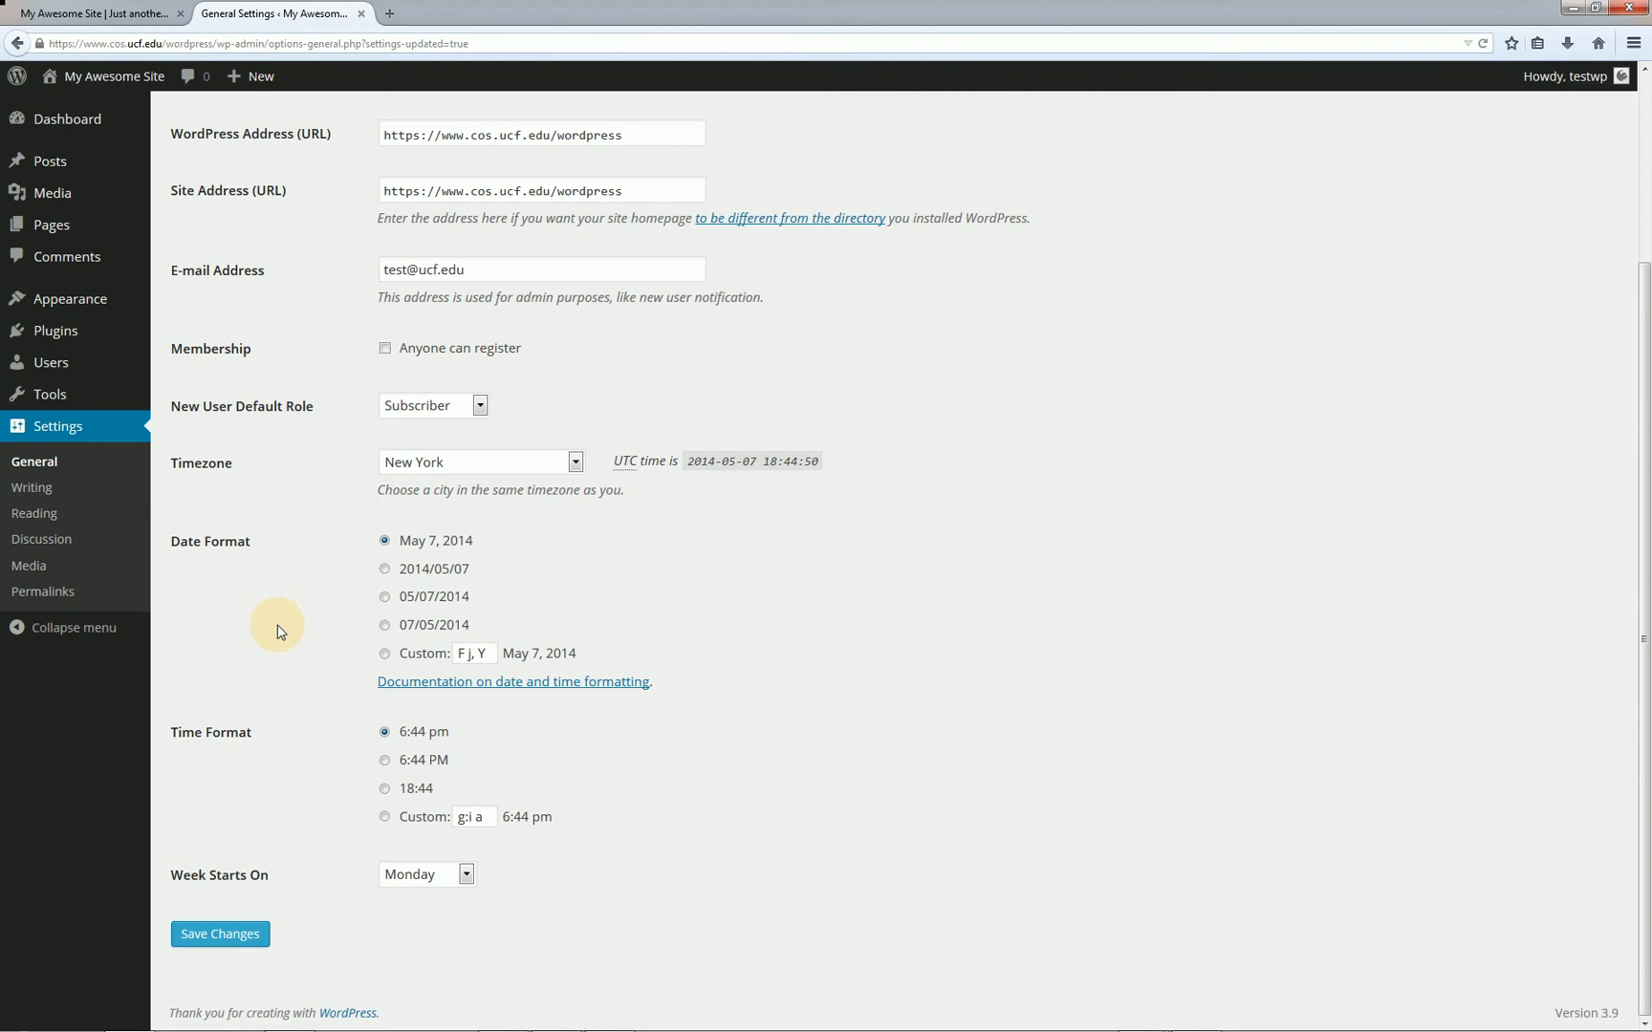
pyautogui.click(233, 933)
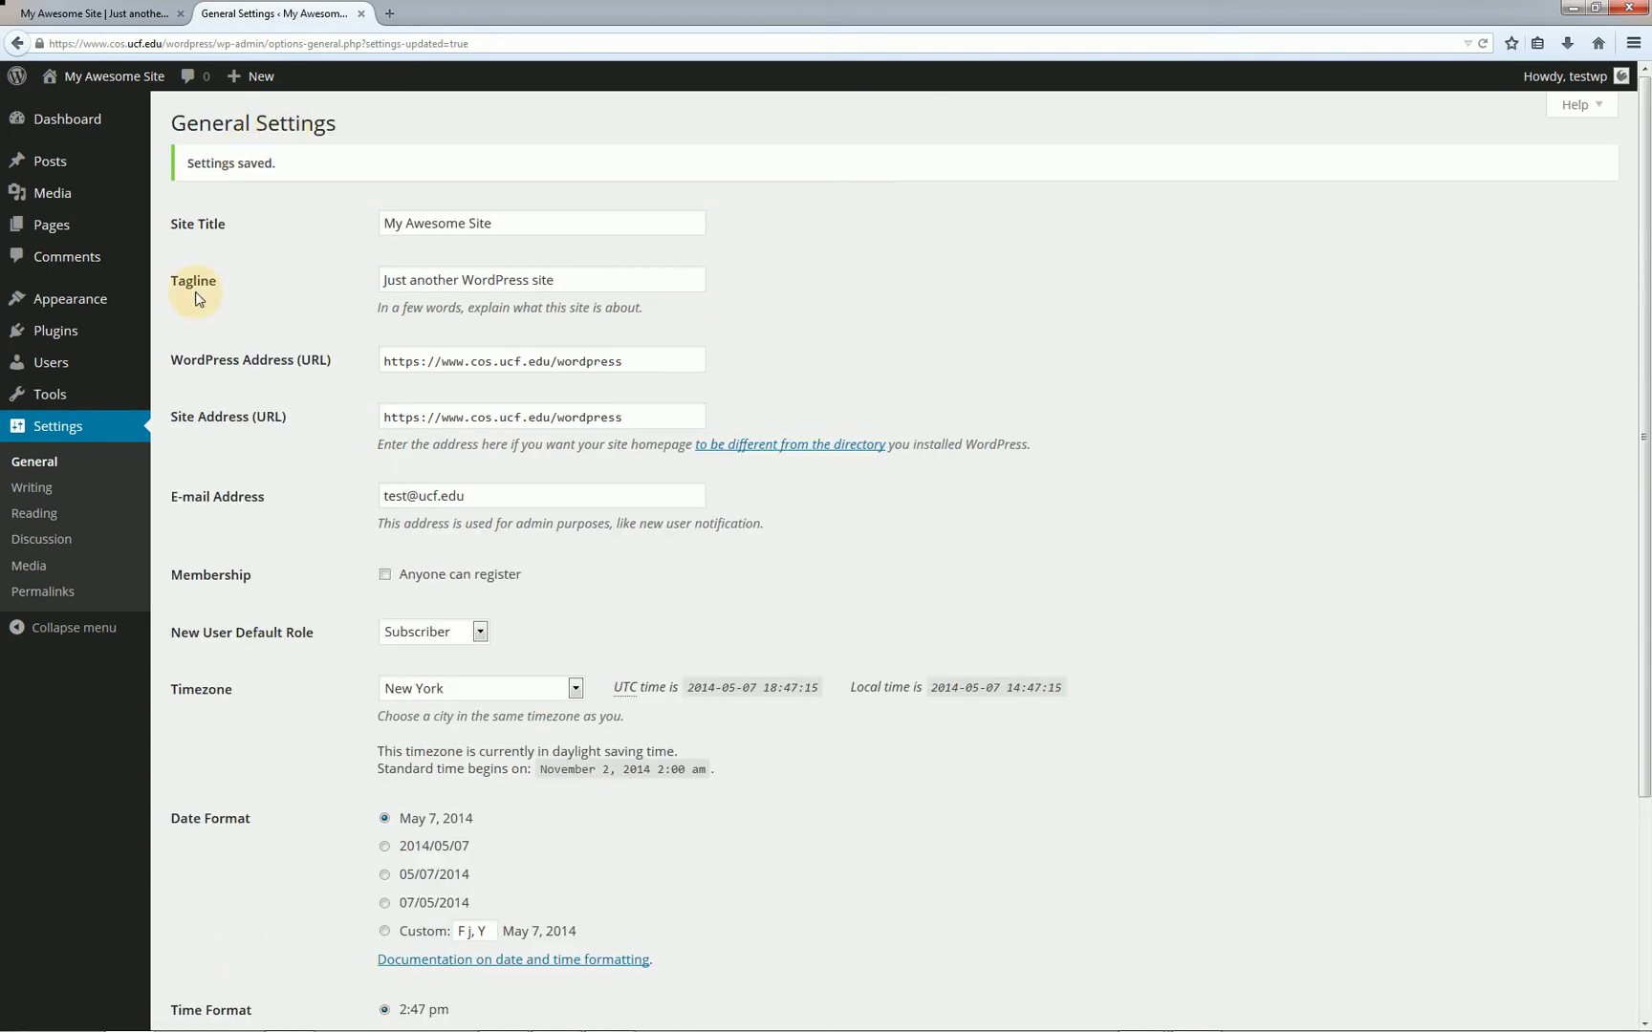
# View the Writing Settings, and compare the front page option in the Reading Settings with the public site
pyautogui.click(55, 491)
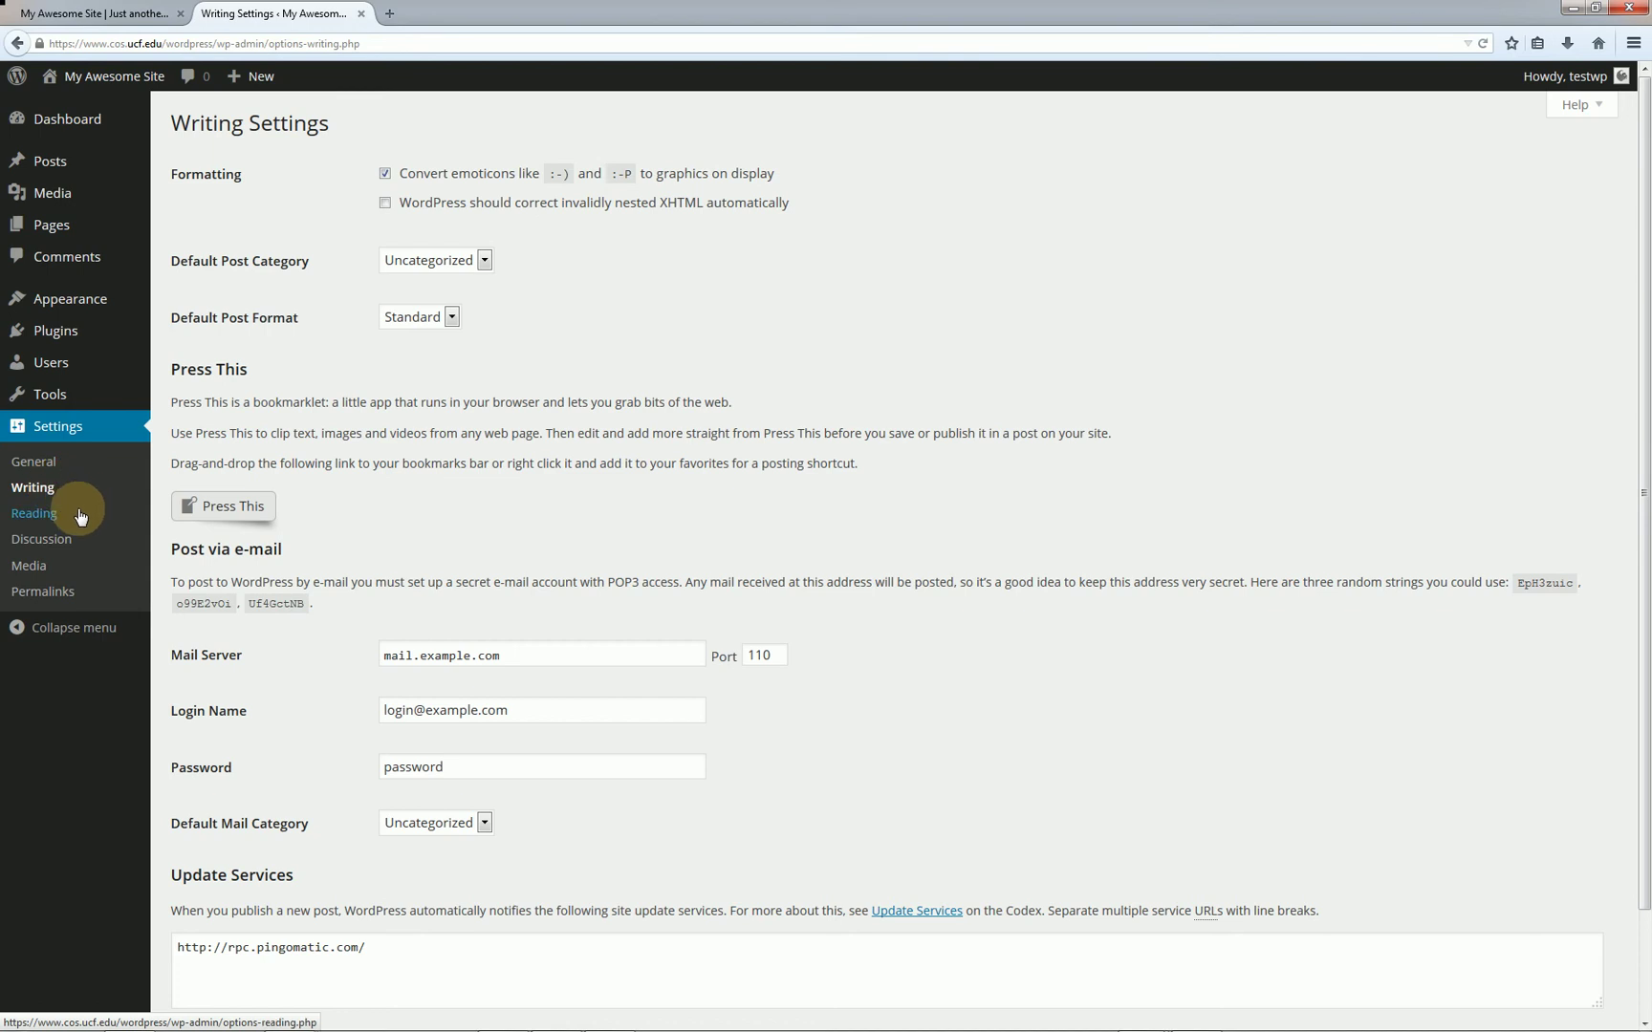
pyautogui.click(52, 520)
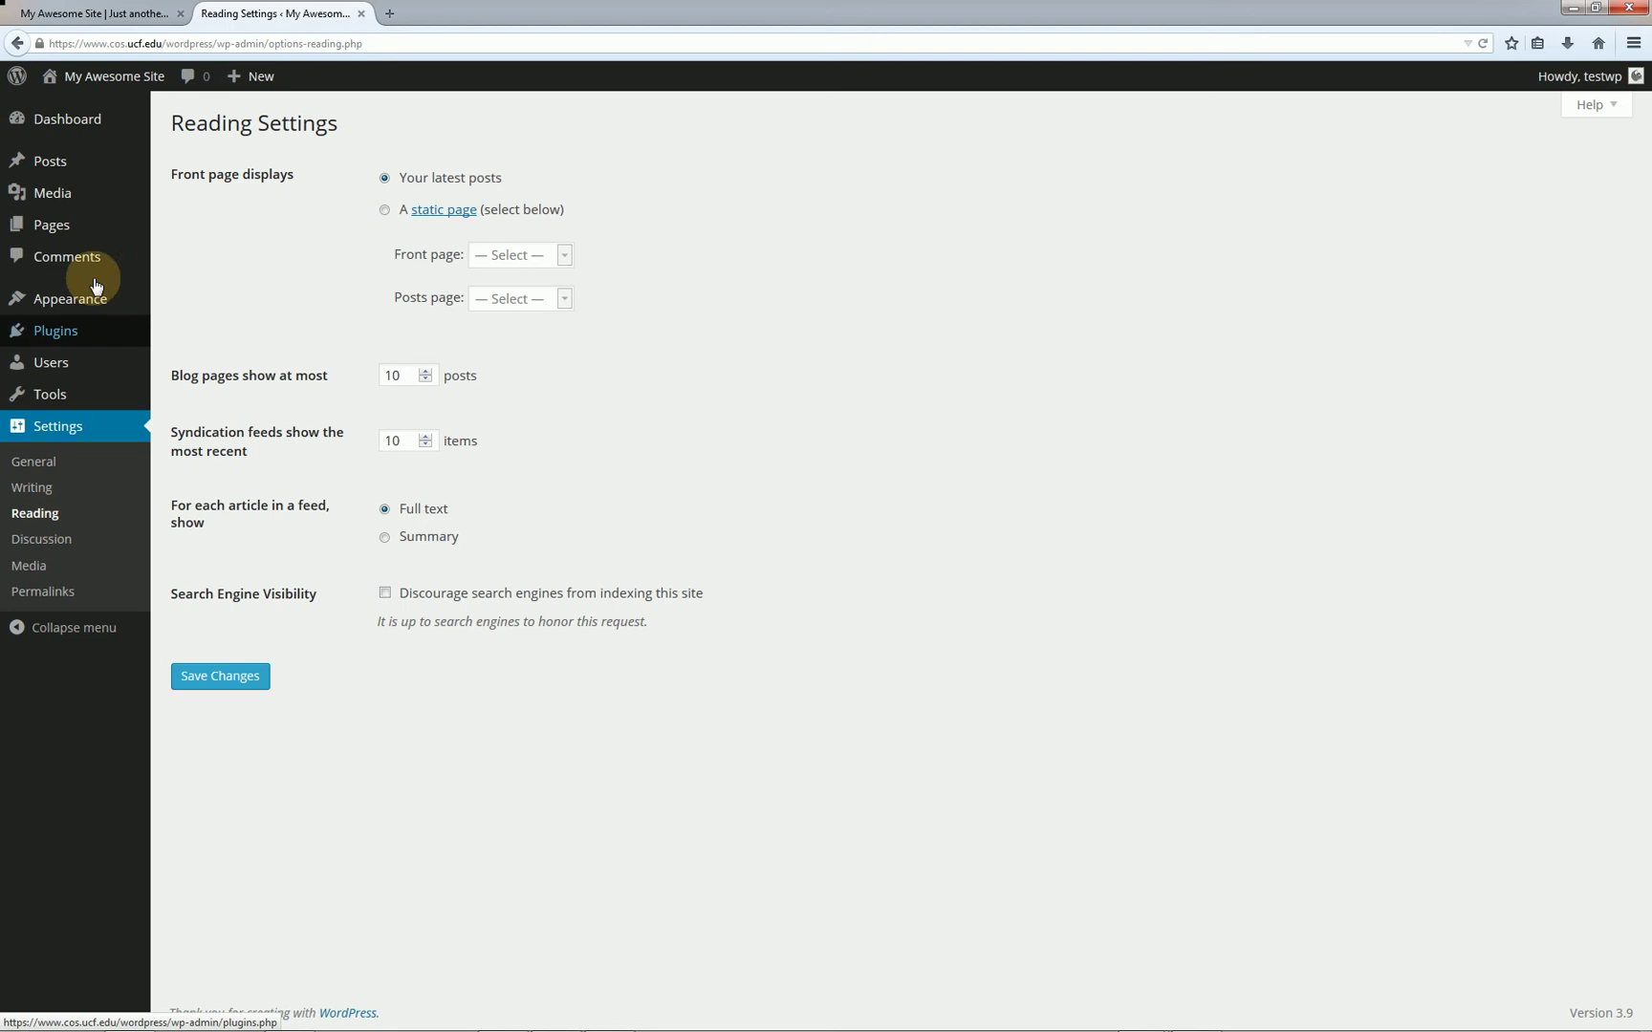
pyautogui.click(102, 17)
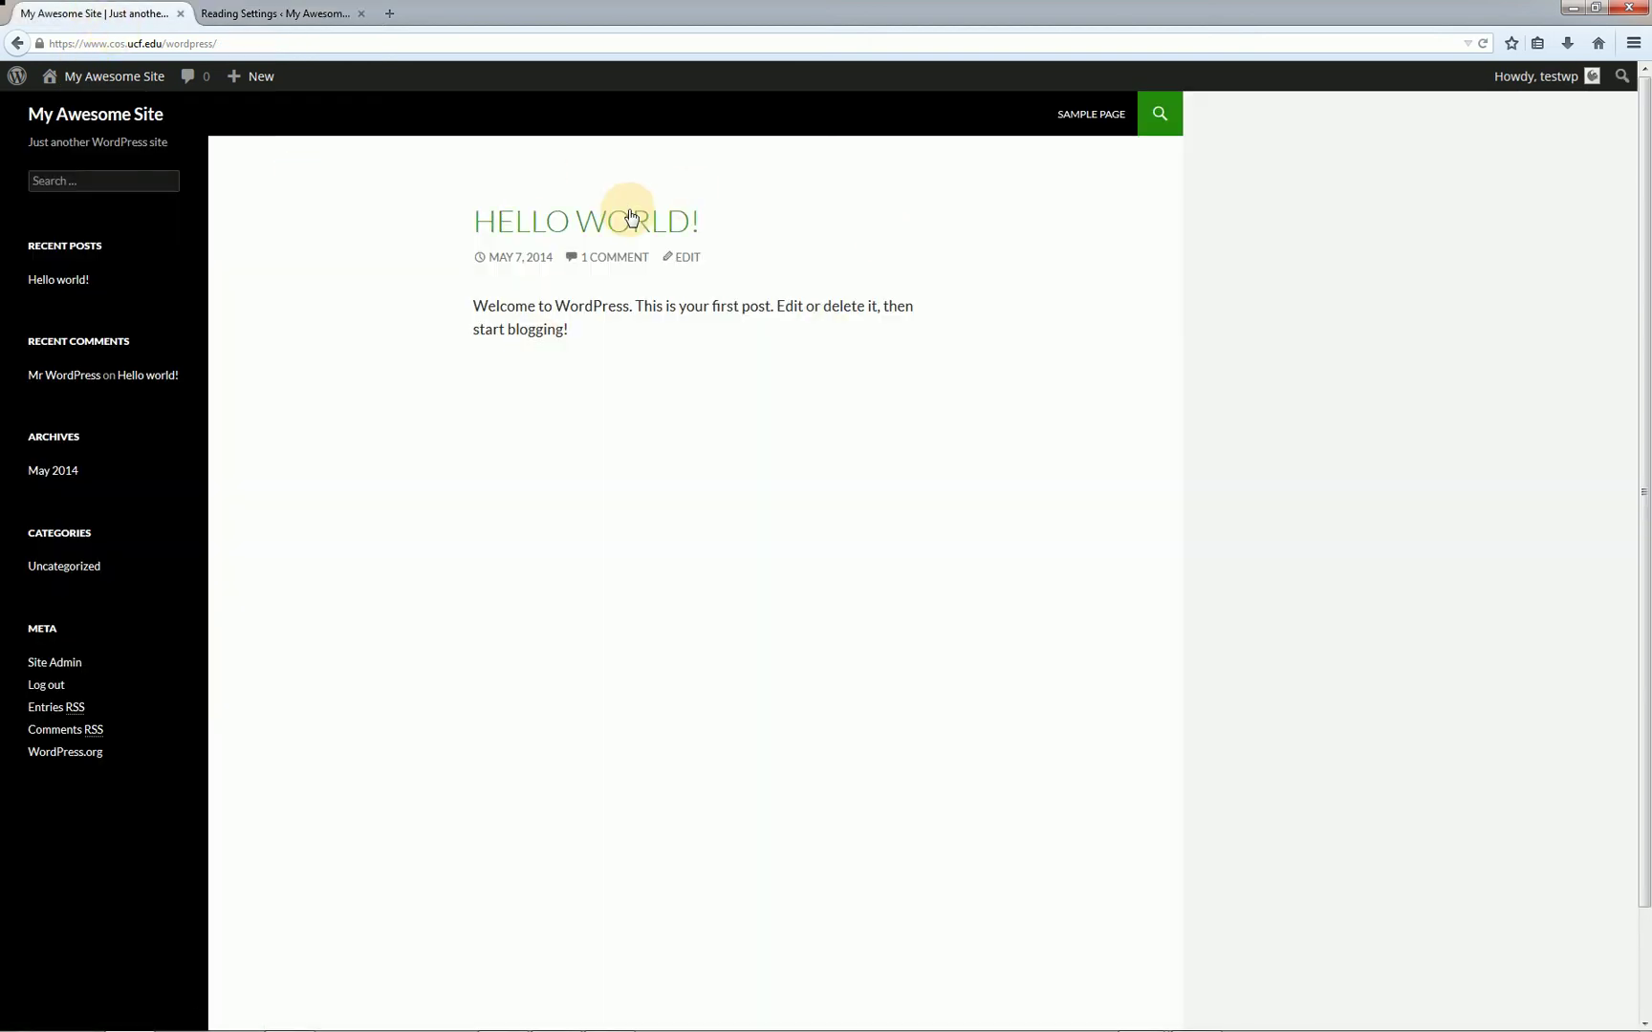
pyautogui.click(298, 13)
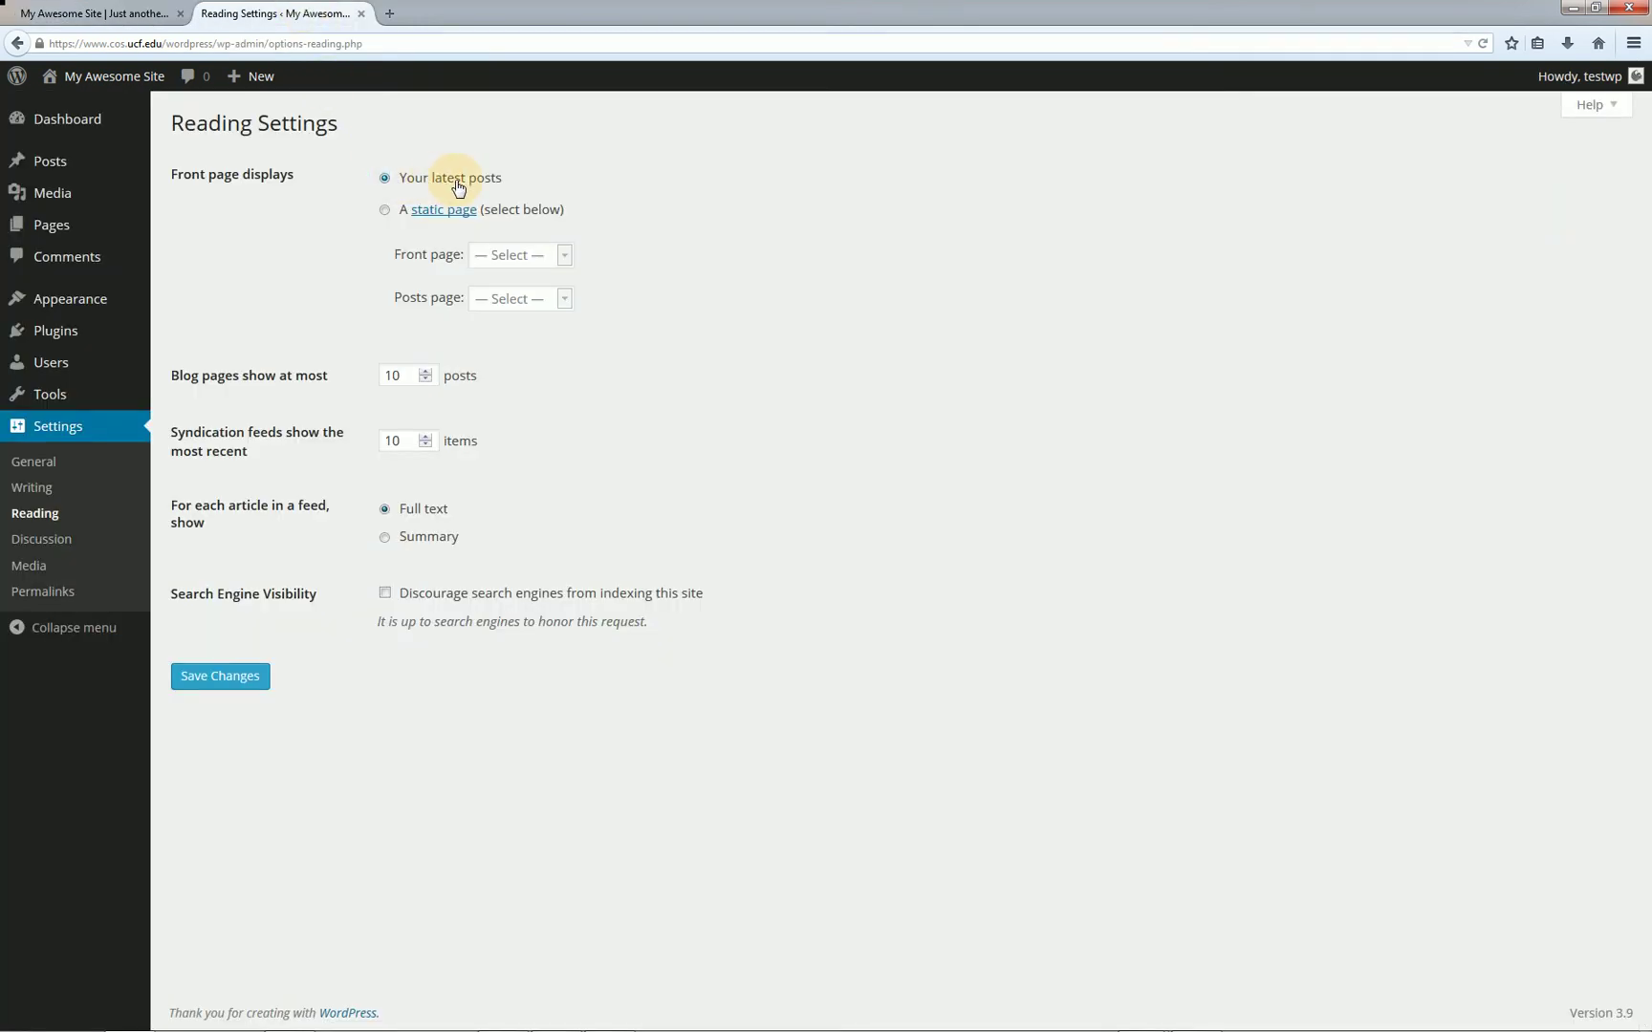
pyautogui.click(105, 9)
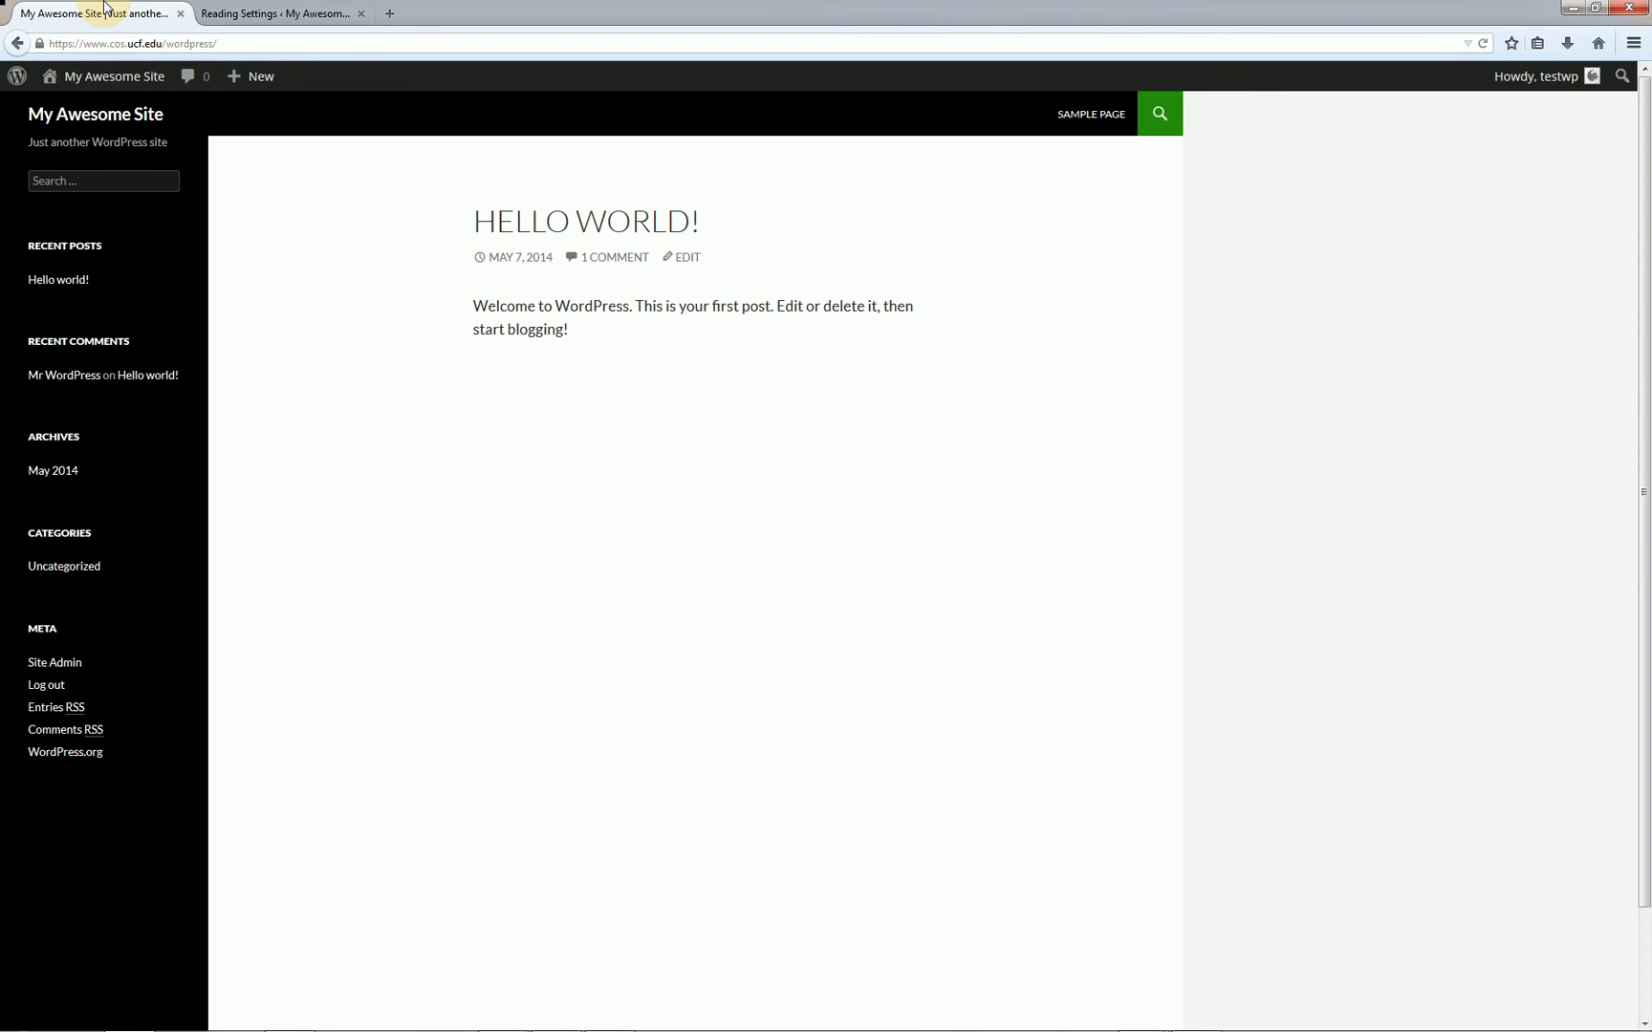
pyautogui.click(218, 13)
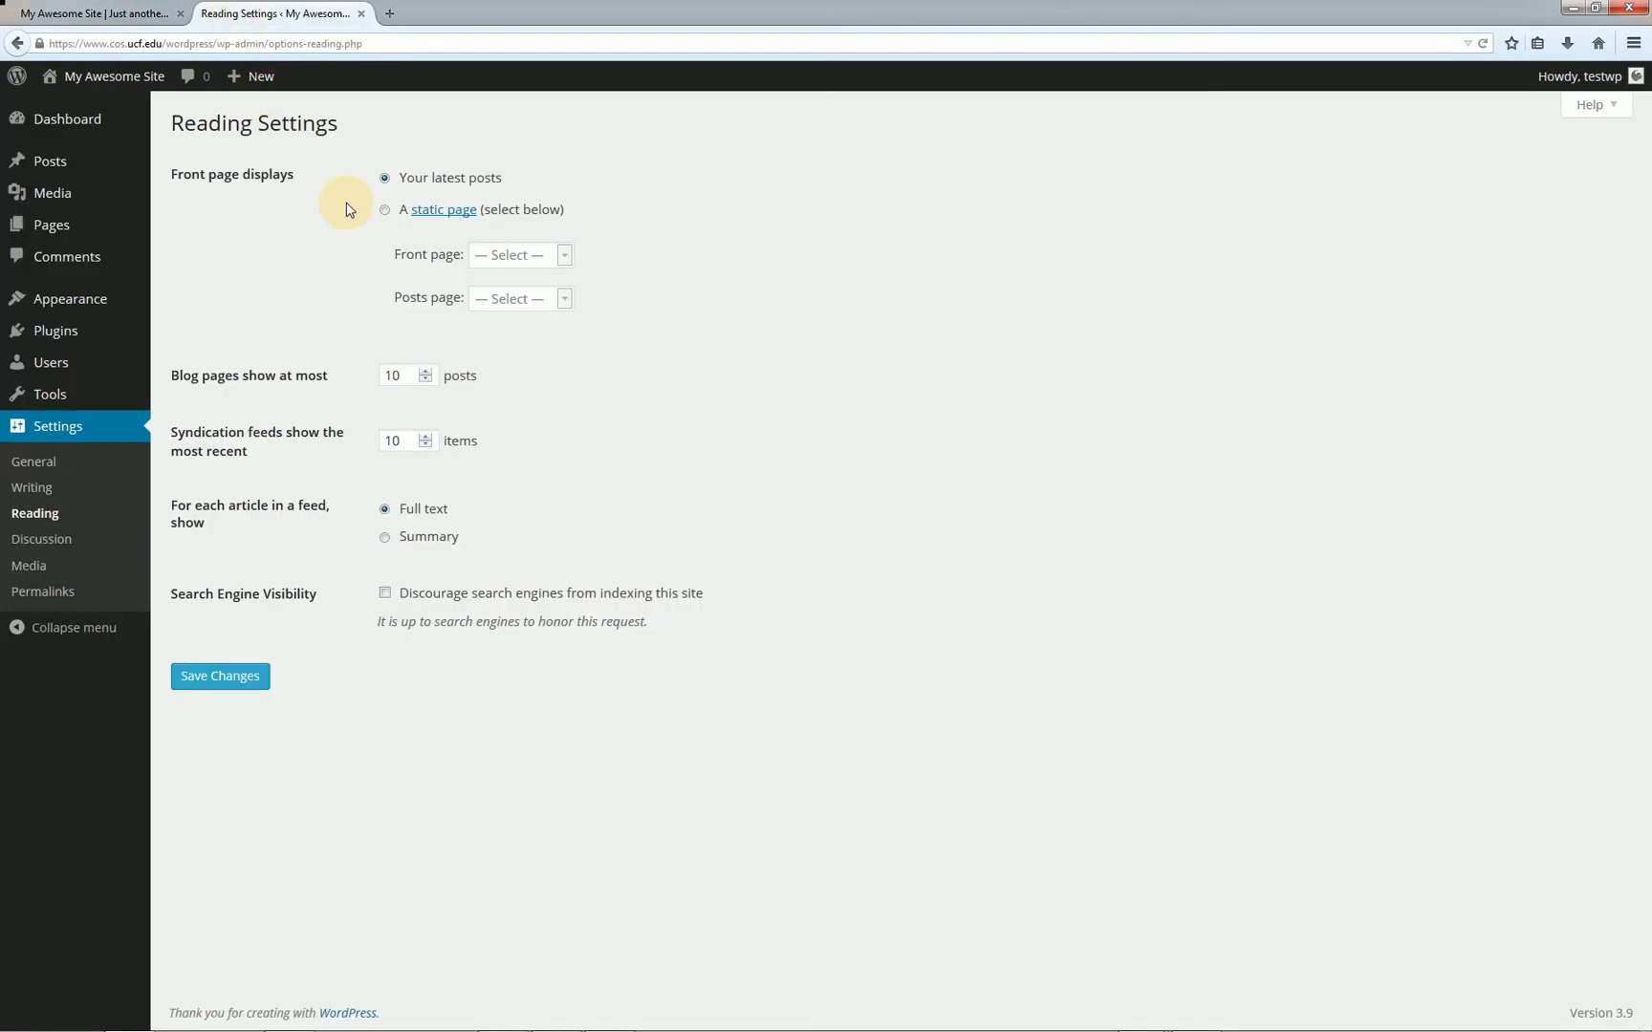
# Set the front page to display the static page "Sample Page" and save the Reading Settings
pyautogui.click(384, 209)
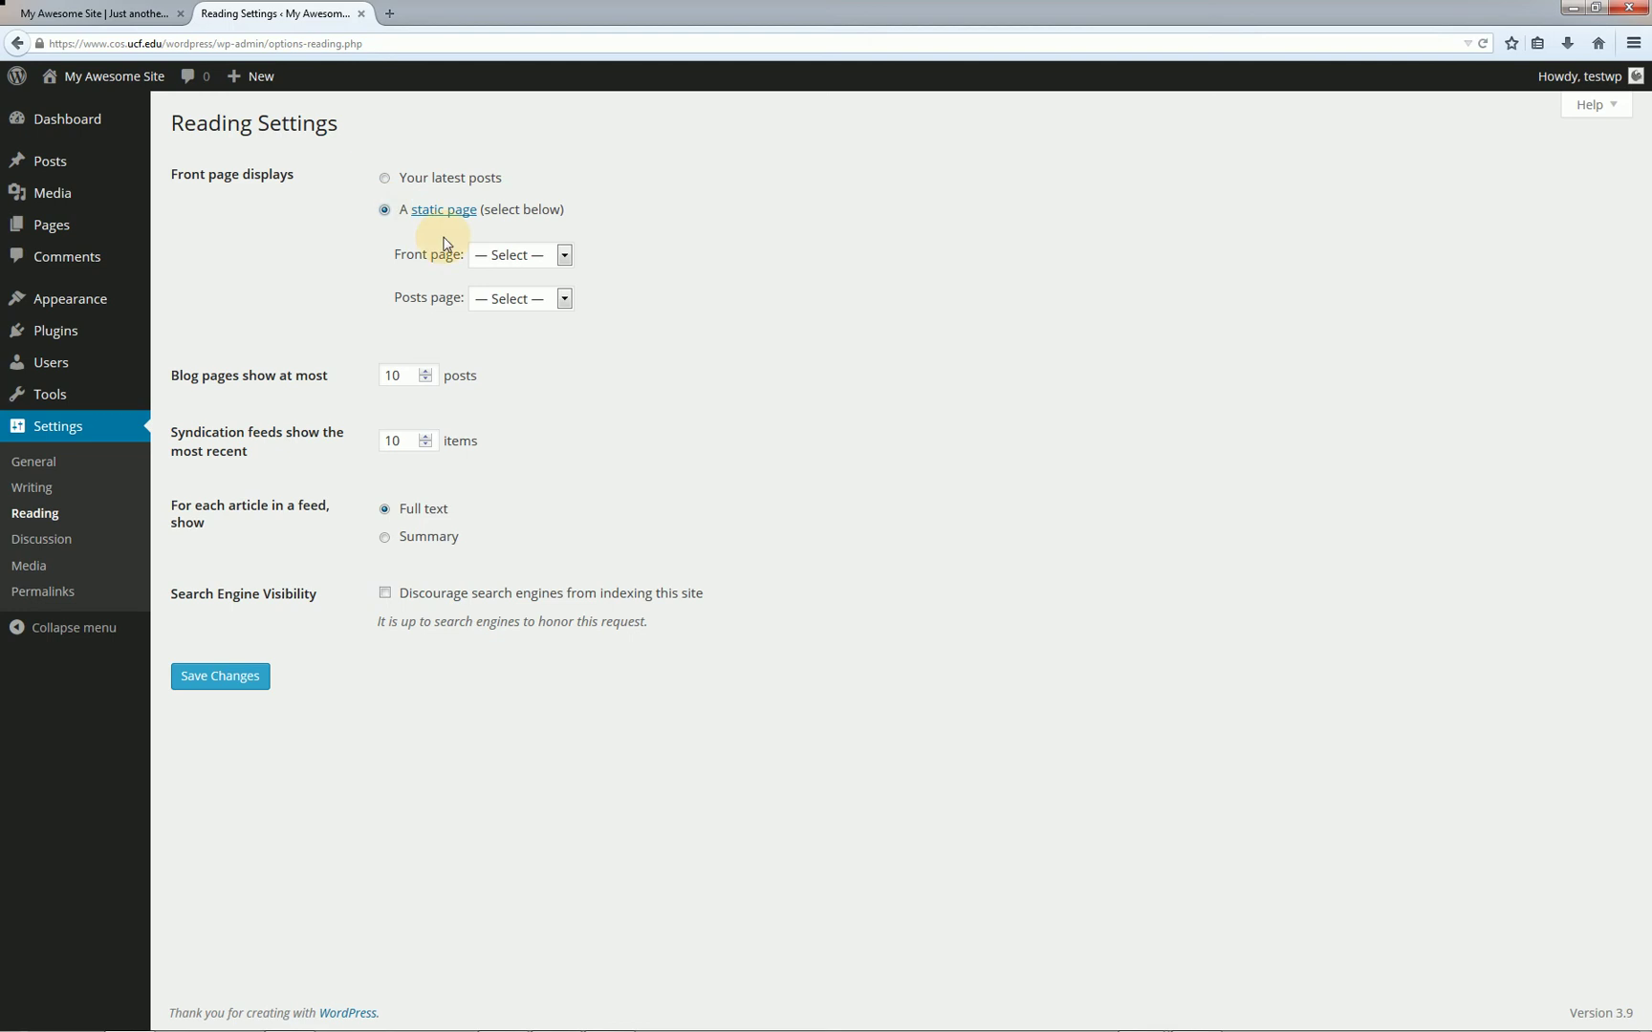
pyautogui.click(514, 256)
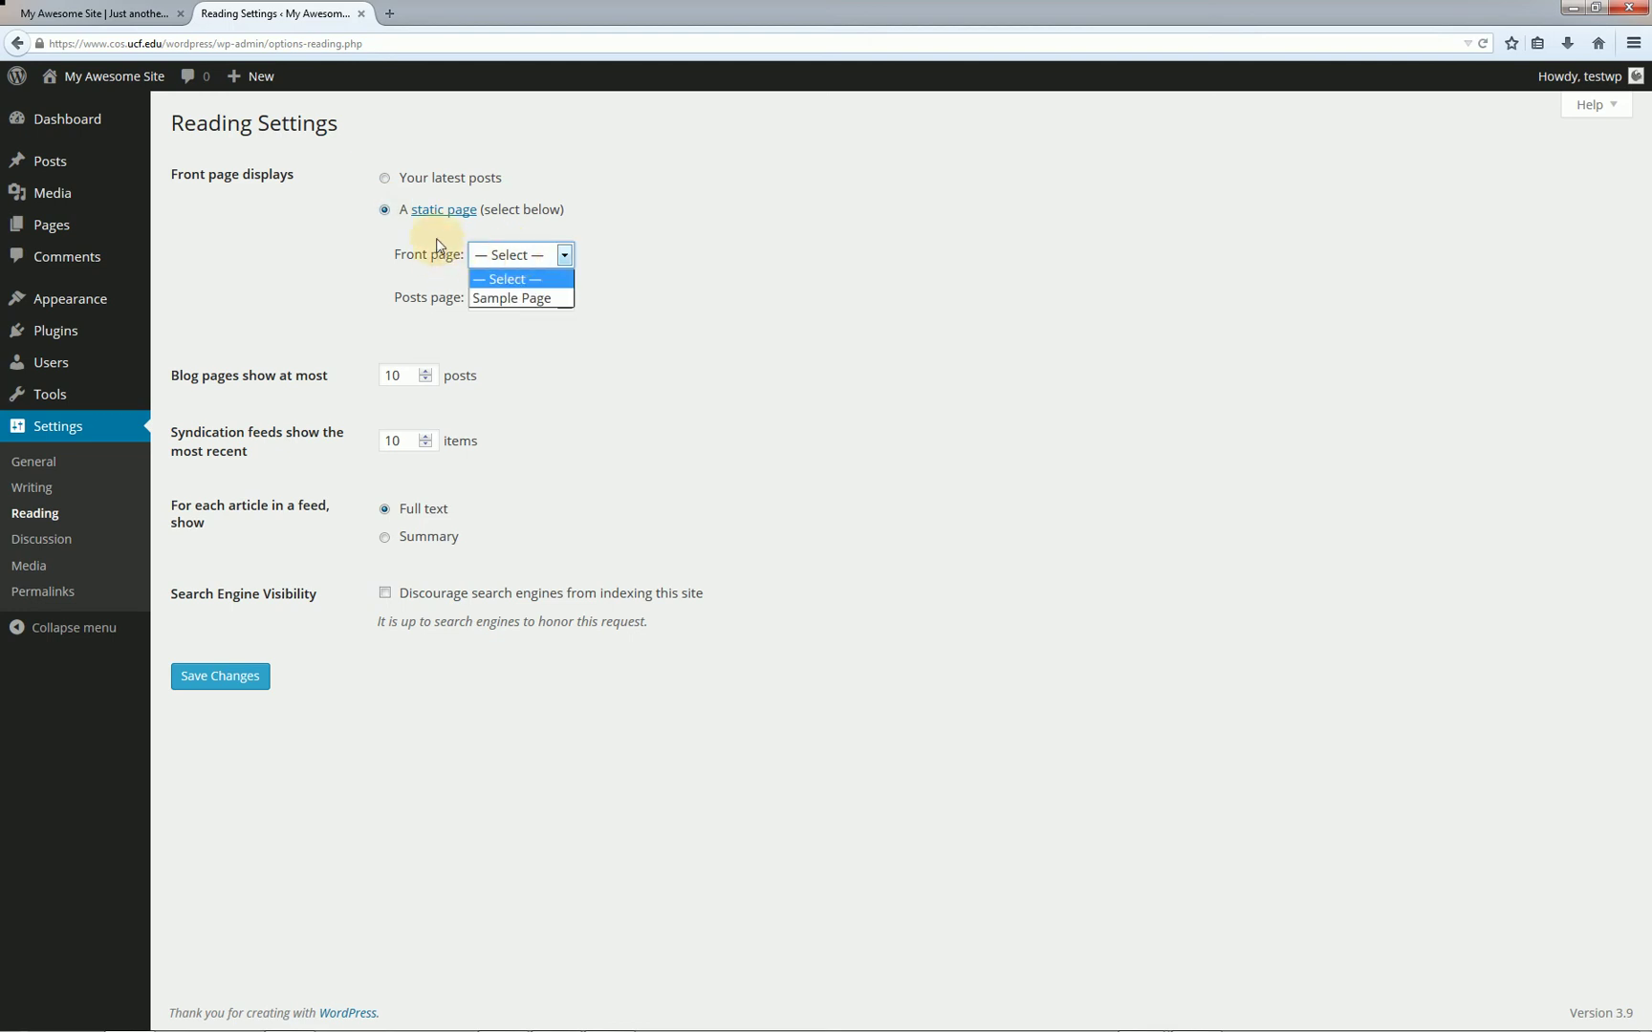
pyautogui.click(513, 299)
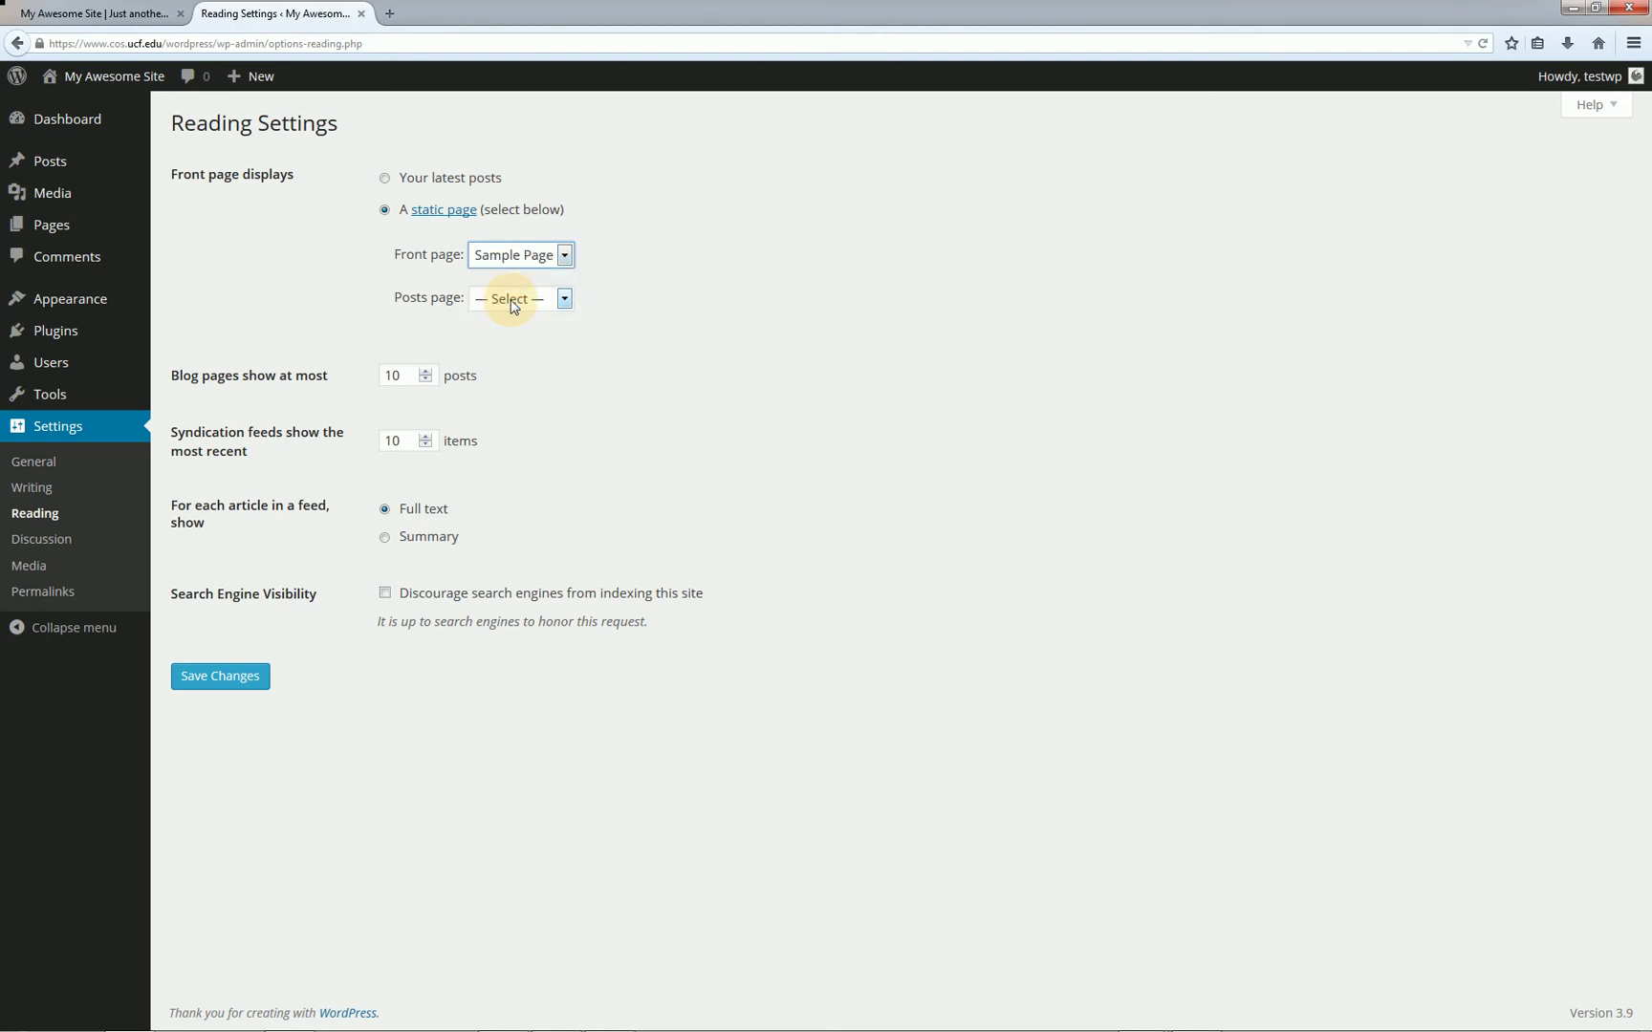
pyautogui.click(258, 682)
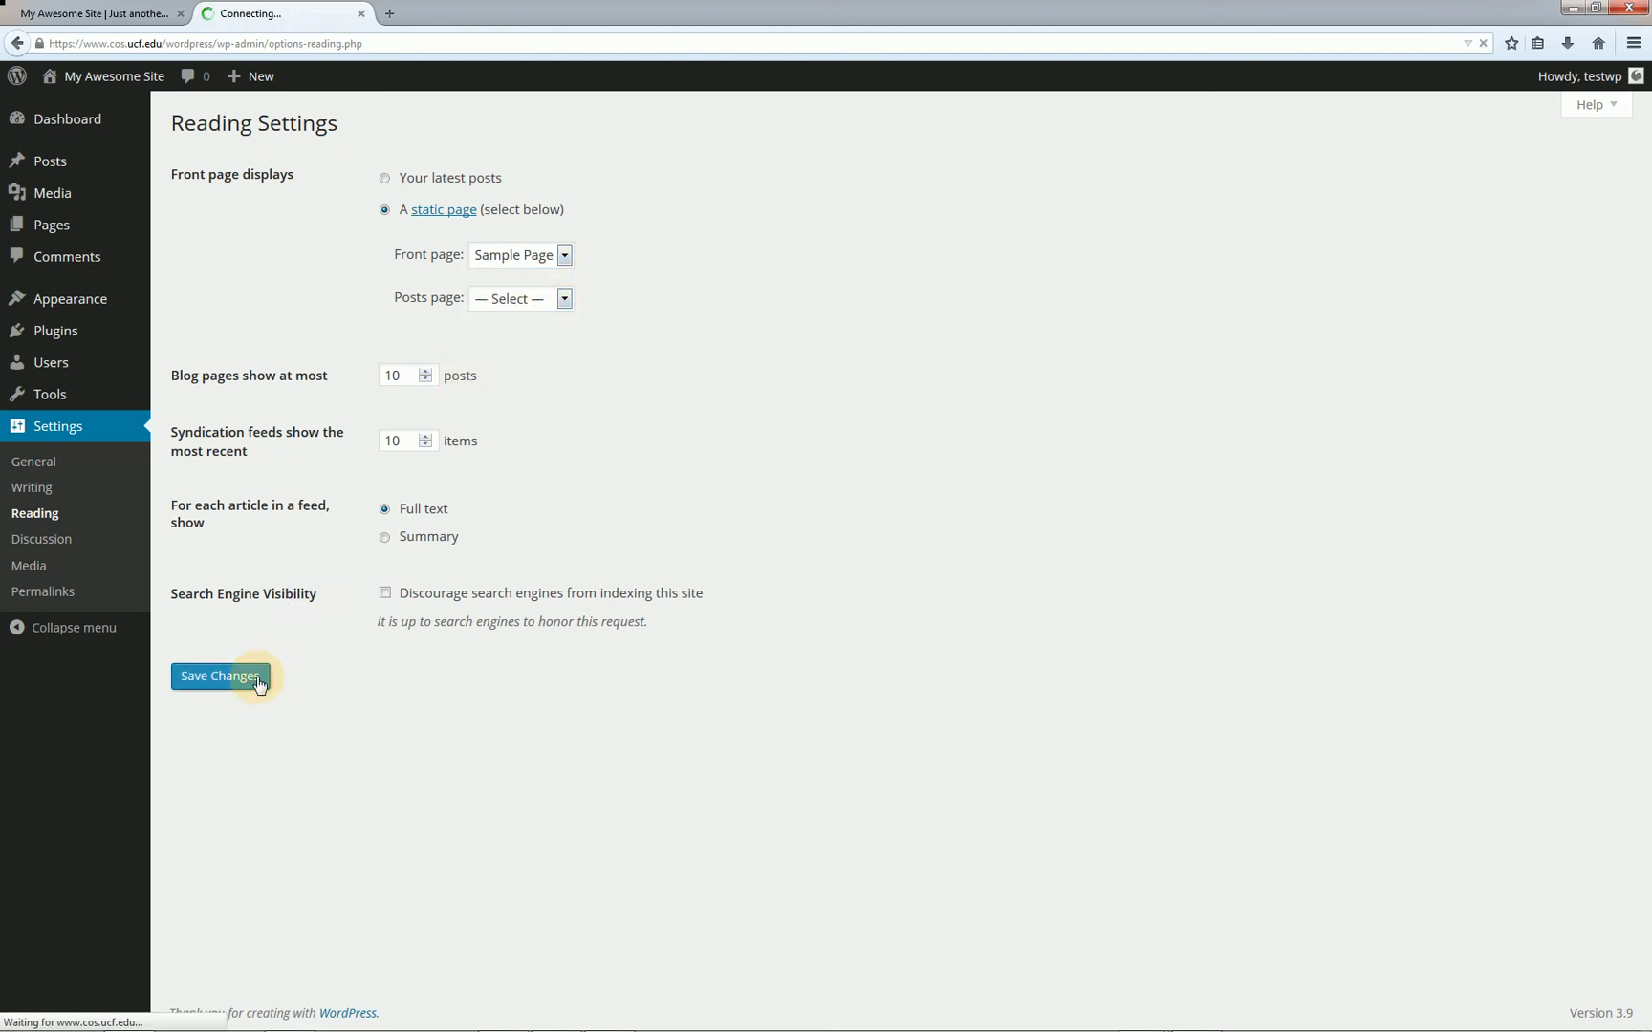
# Reload the public site to check its front page, and return to the Reading Settings
pyautogui.click(141, 12)
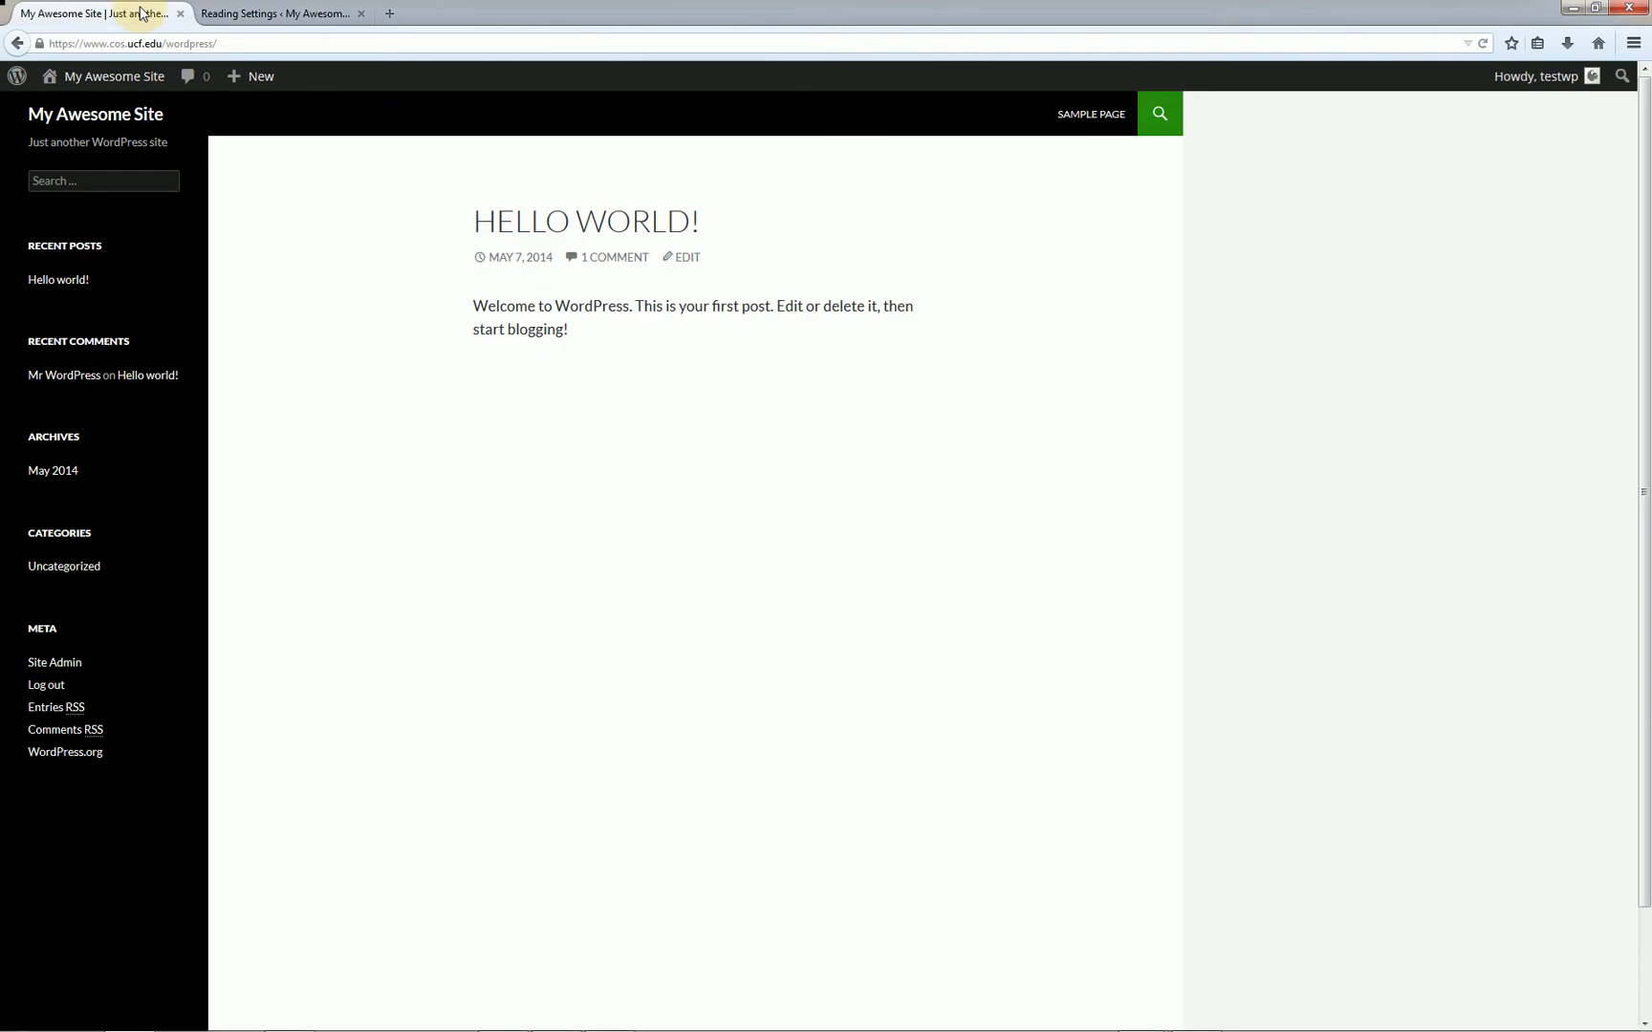
pyautogui.press('F5')
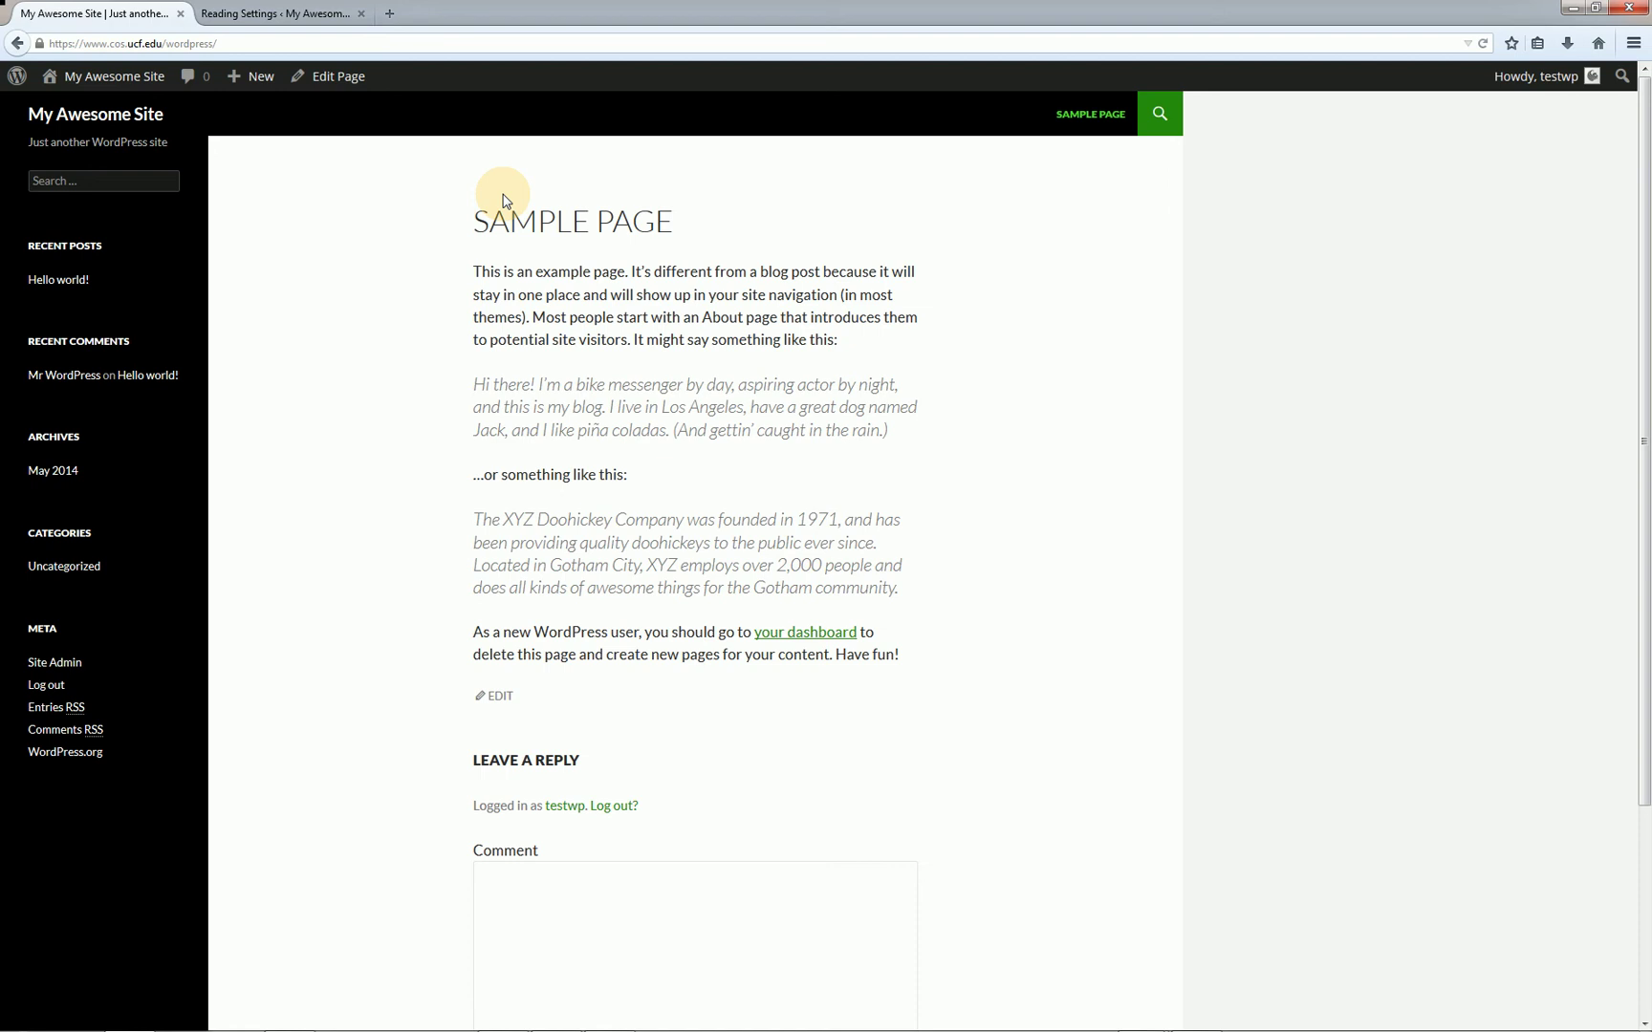
pyautogui.click(320, 10)
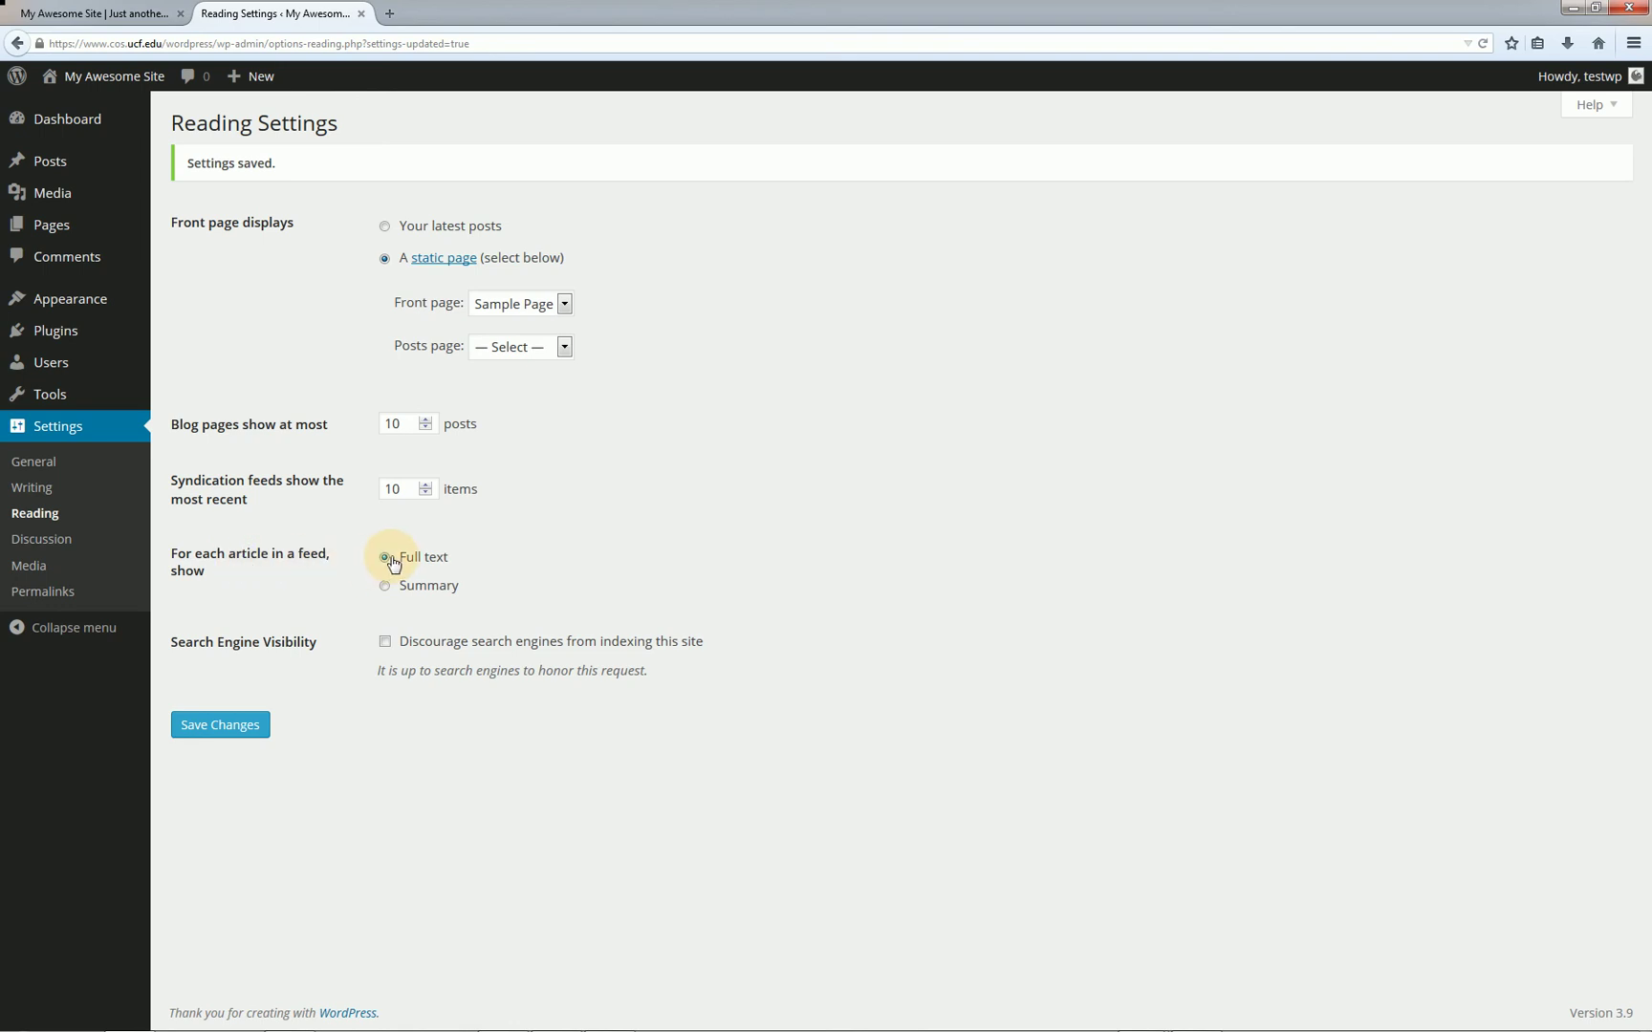
# Show a summary for each article in a feed, discourage search engines from indexing the site, and save the changes
pyautogui.click(385, 589)
pyautogui.click(384, 641)
pyautogui.click(245, 729)
# In the Discussion Settings, disable all three default article settings: notifying linked blogs, link notifications and comments on new articles
pyautogui.click(84, 541)
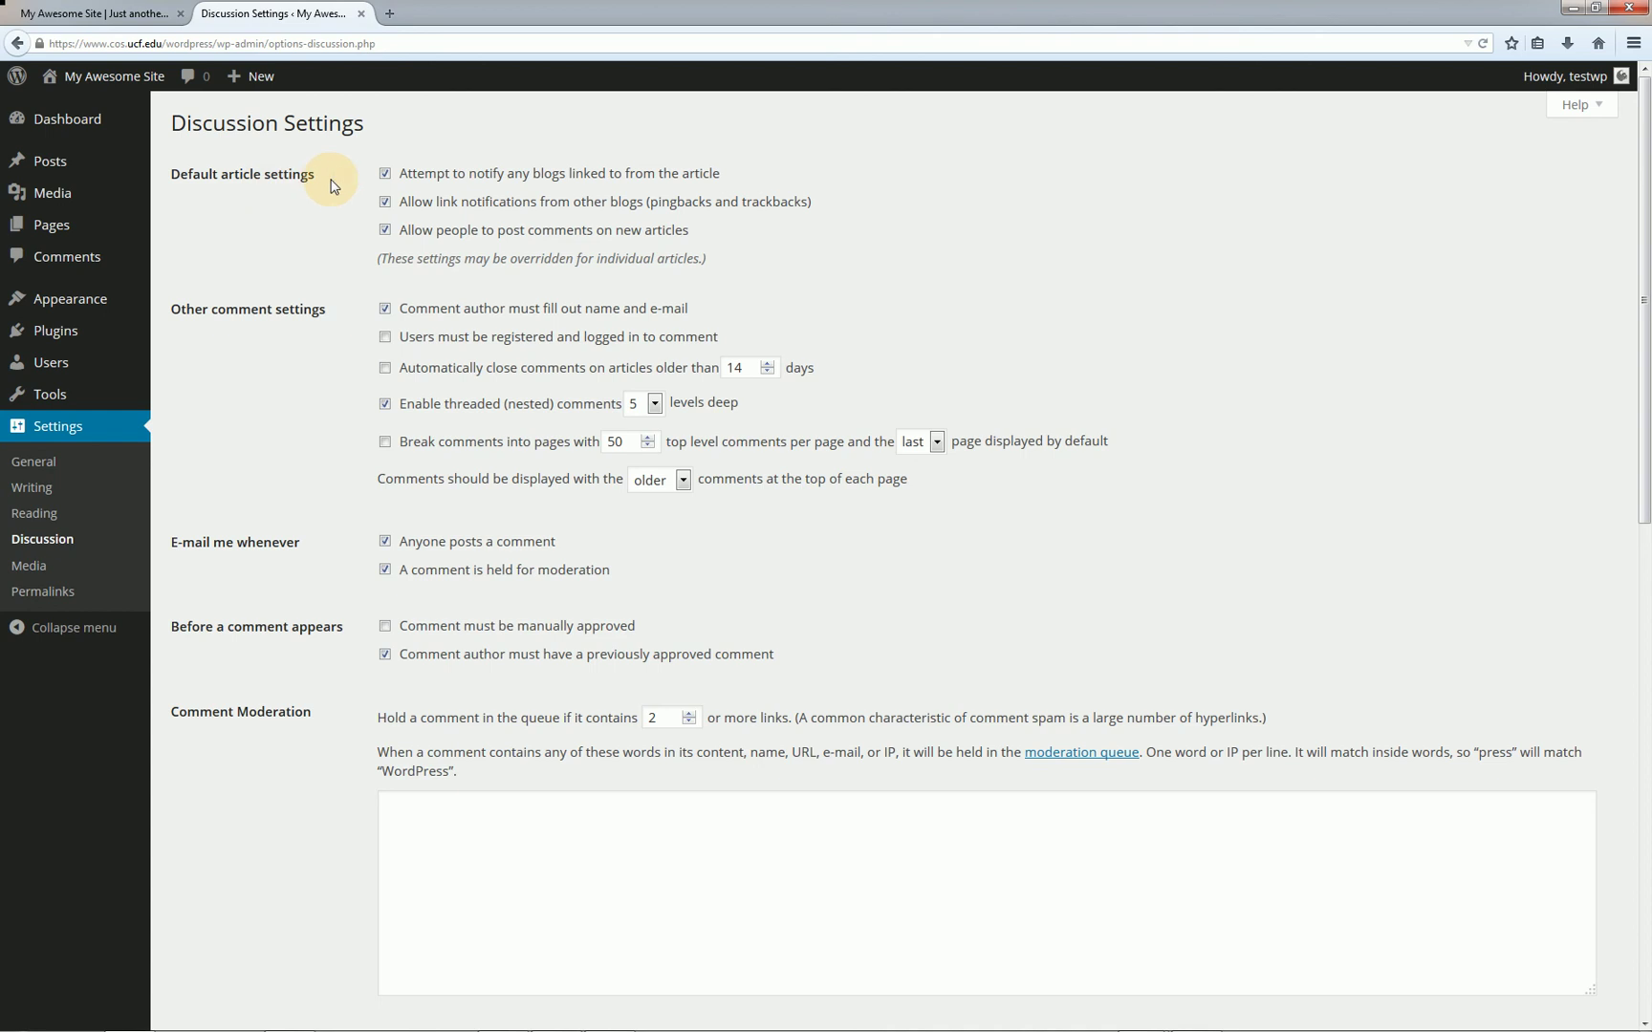
pyautogui.click(385, 174)
pyautogui.click(385, 201)
pyautogui.click(384, 238)
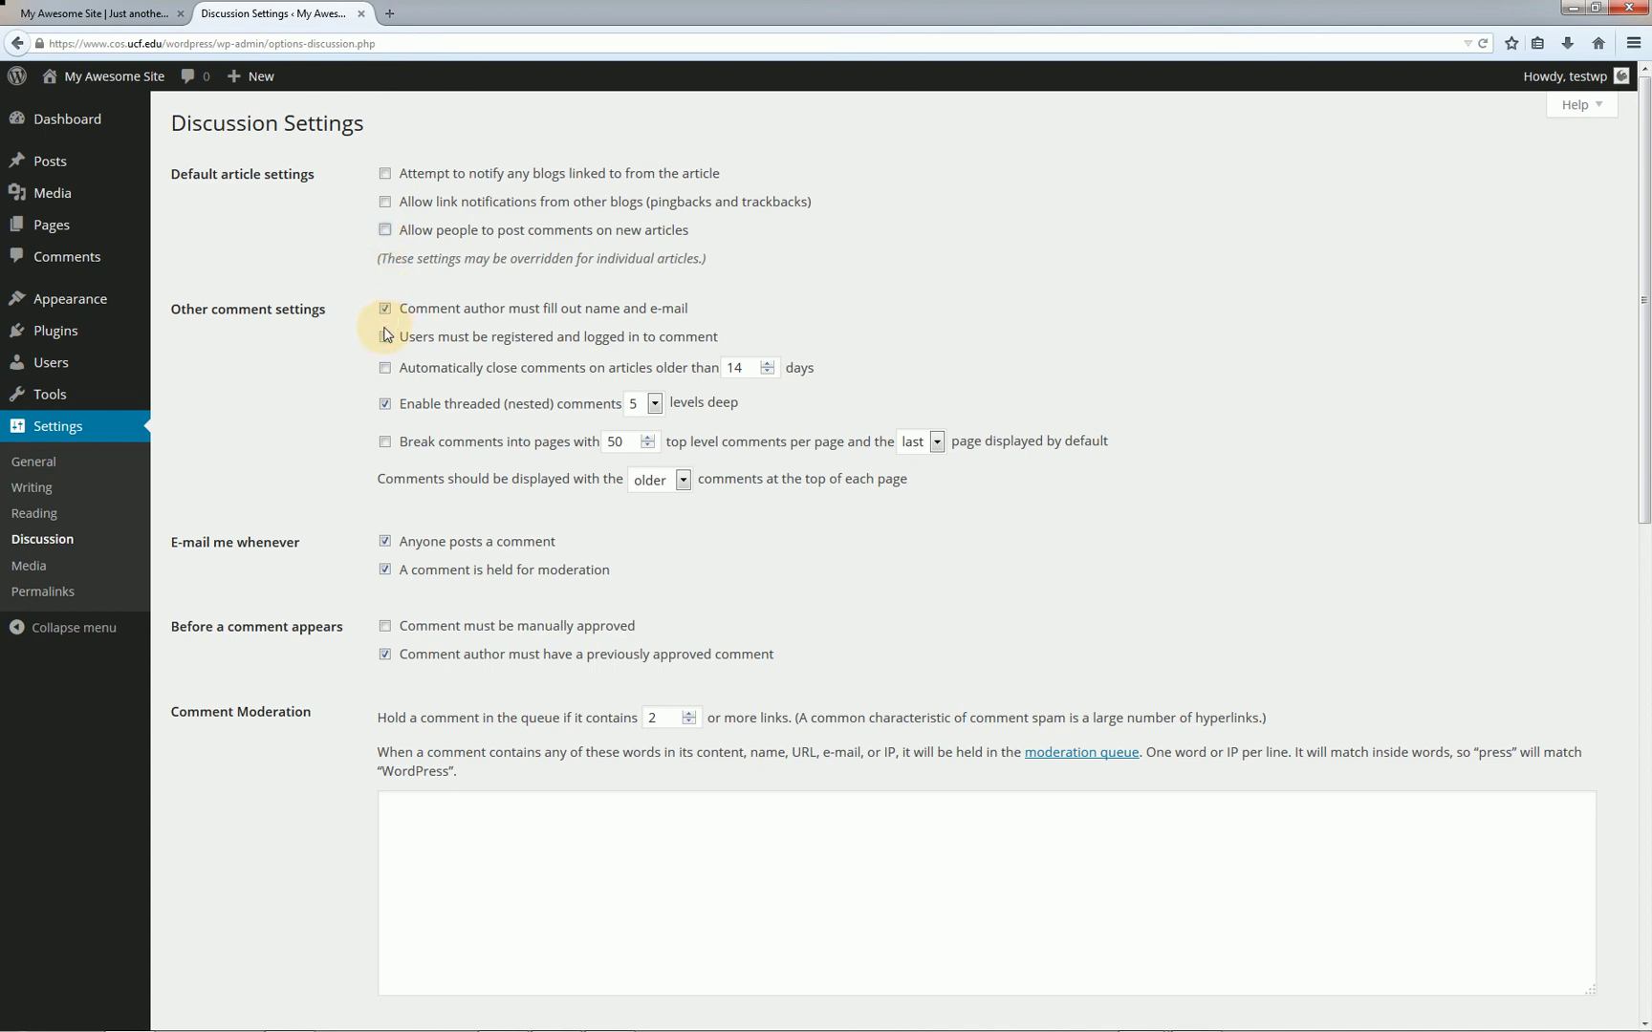
# Require users to be registered to comment, automatically close comments on articles older than 1 day, and save the Discussion Settings
pyautogui.click(385, 337)
pyautogui.click(385, 369)
pyautogui.moveTo(731, 370); pyautogui.dragTo(748, 370)
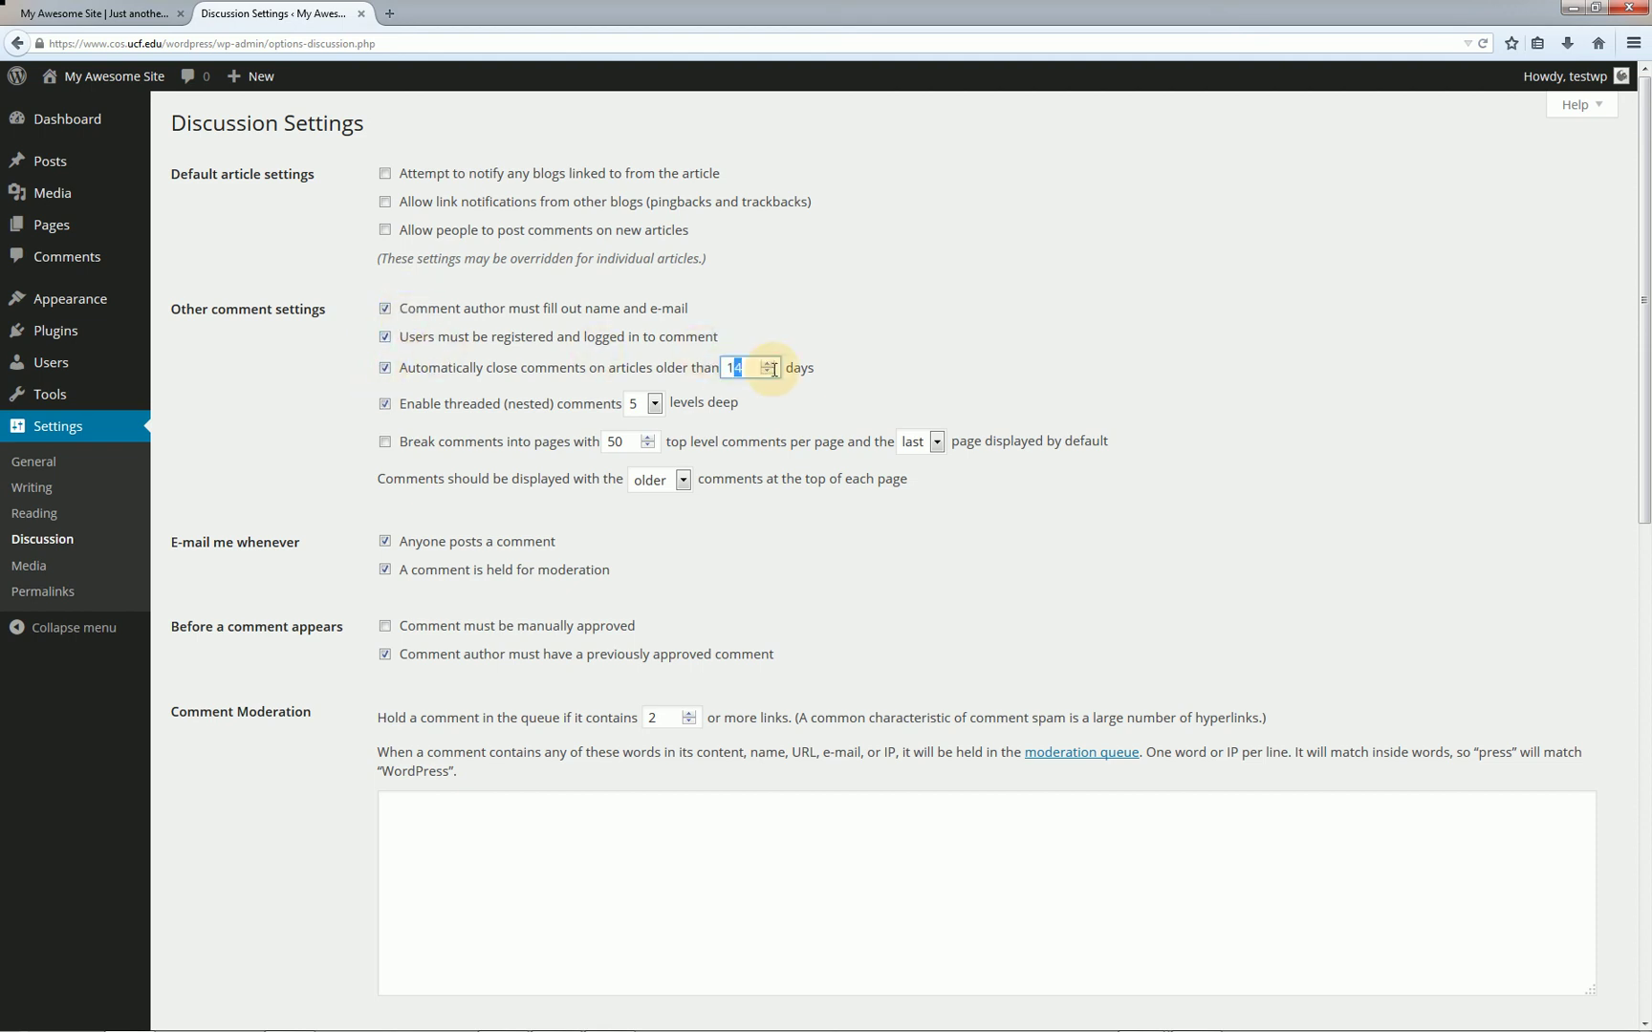
pyautogui.press('BackSpace')
pyautogui.click(250, 422)
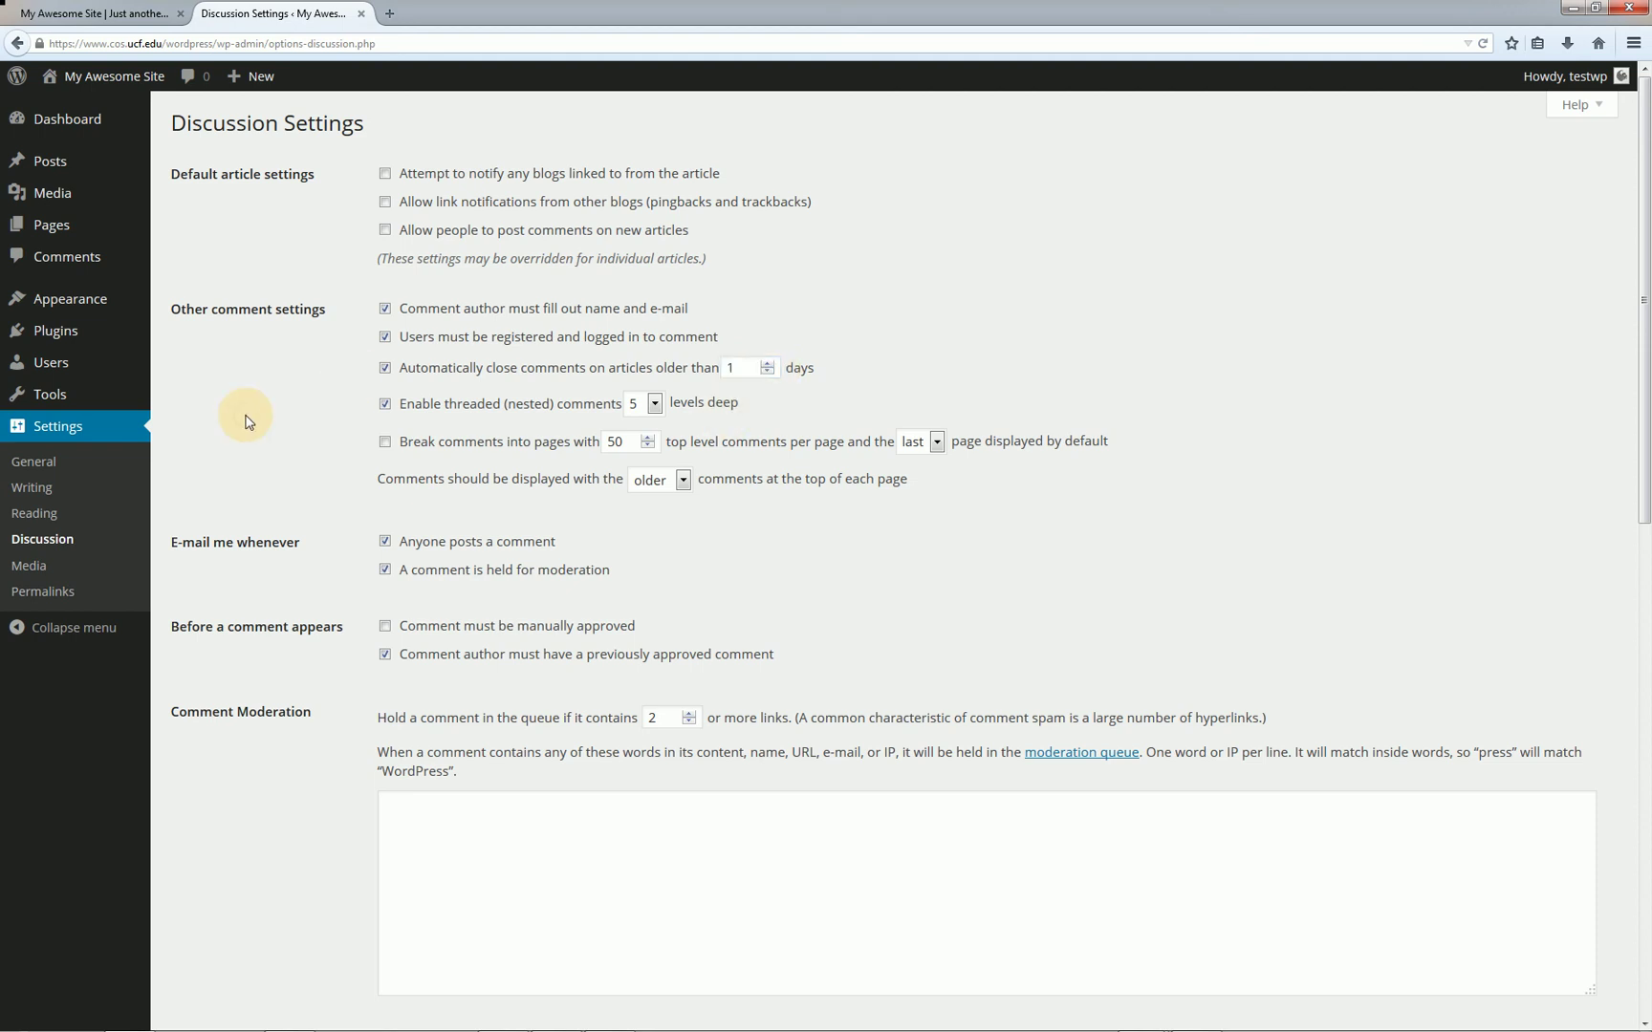
pyautogui.scroll(-5, 320, 764)
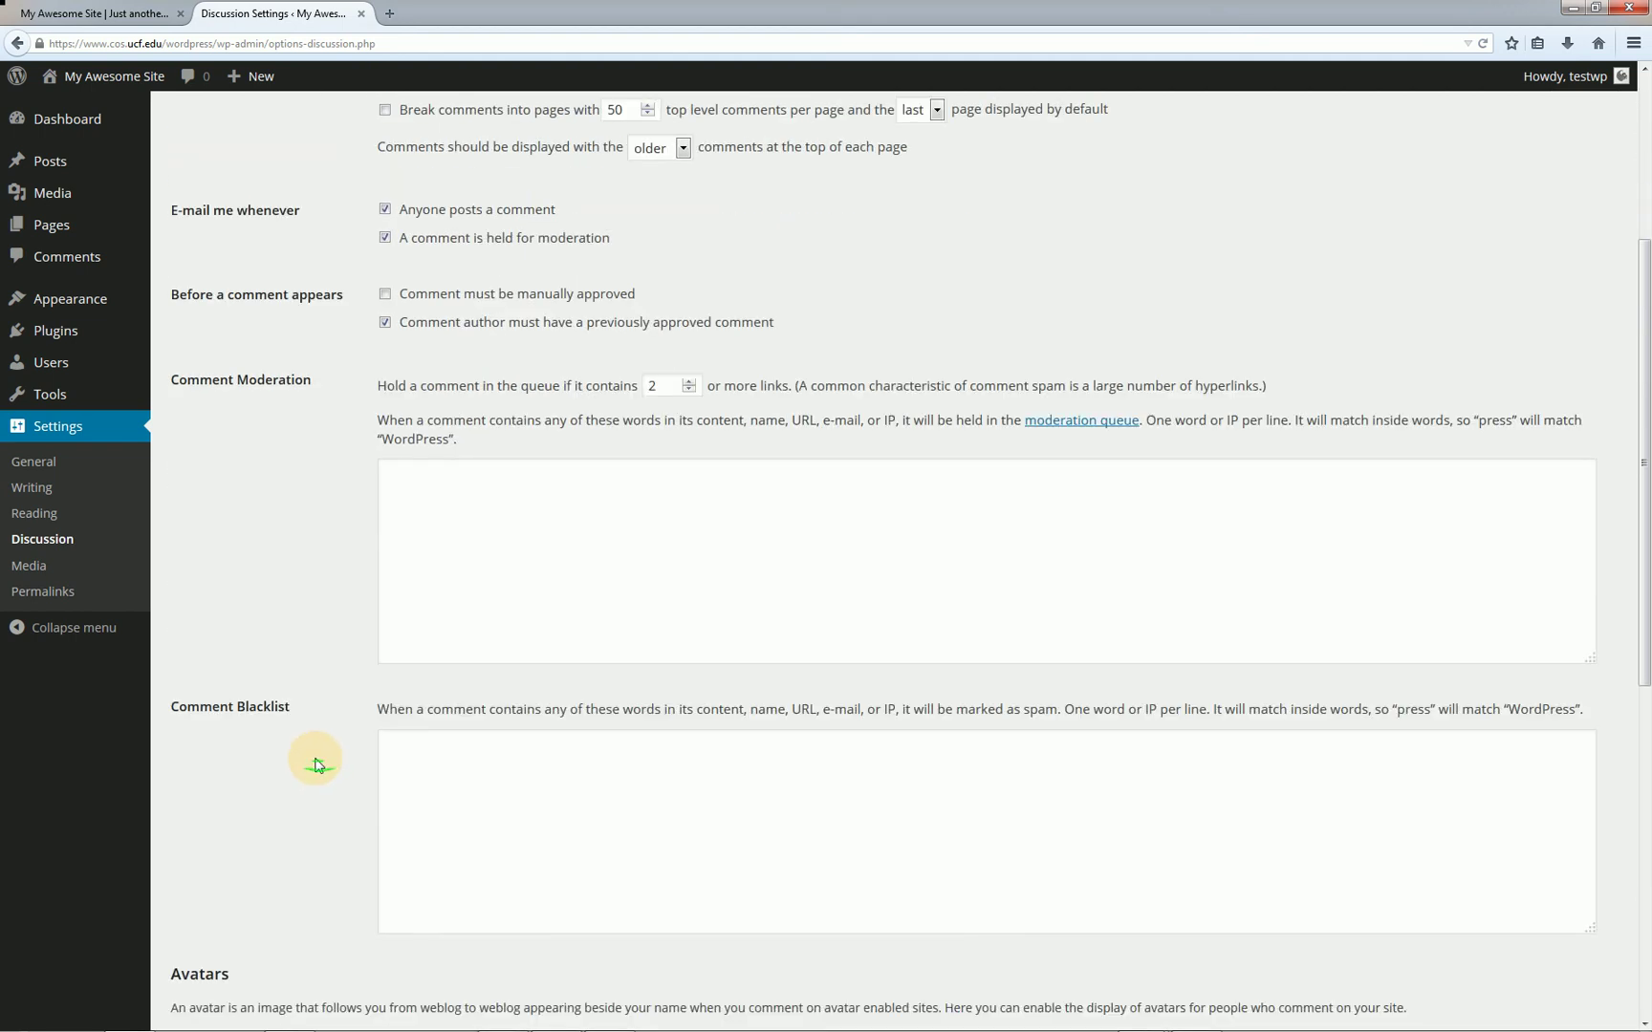
pyautogui.scroll(-3, 317, 768)
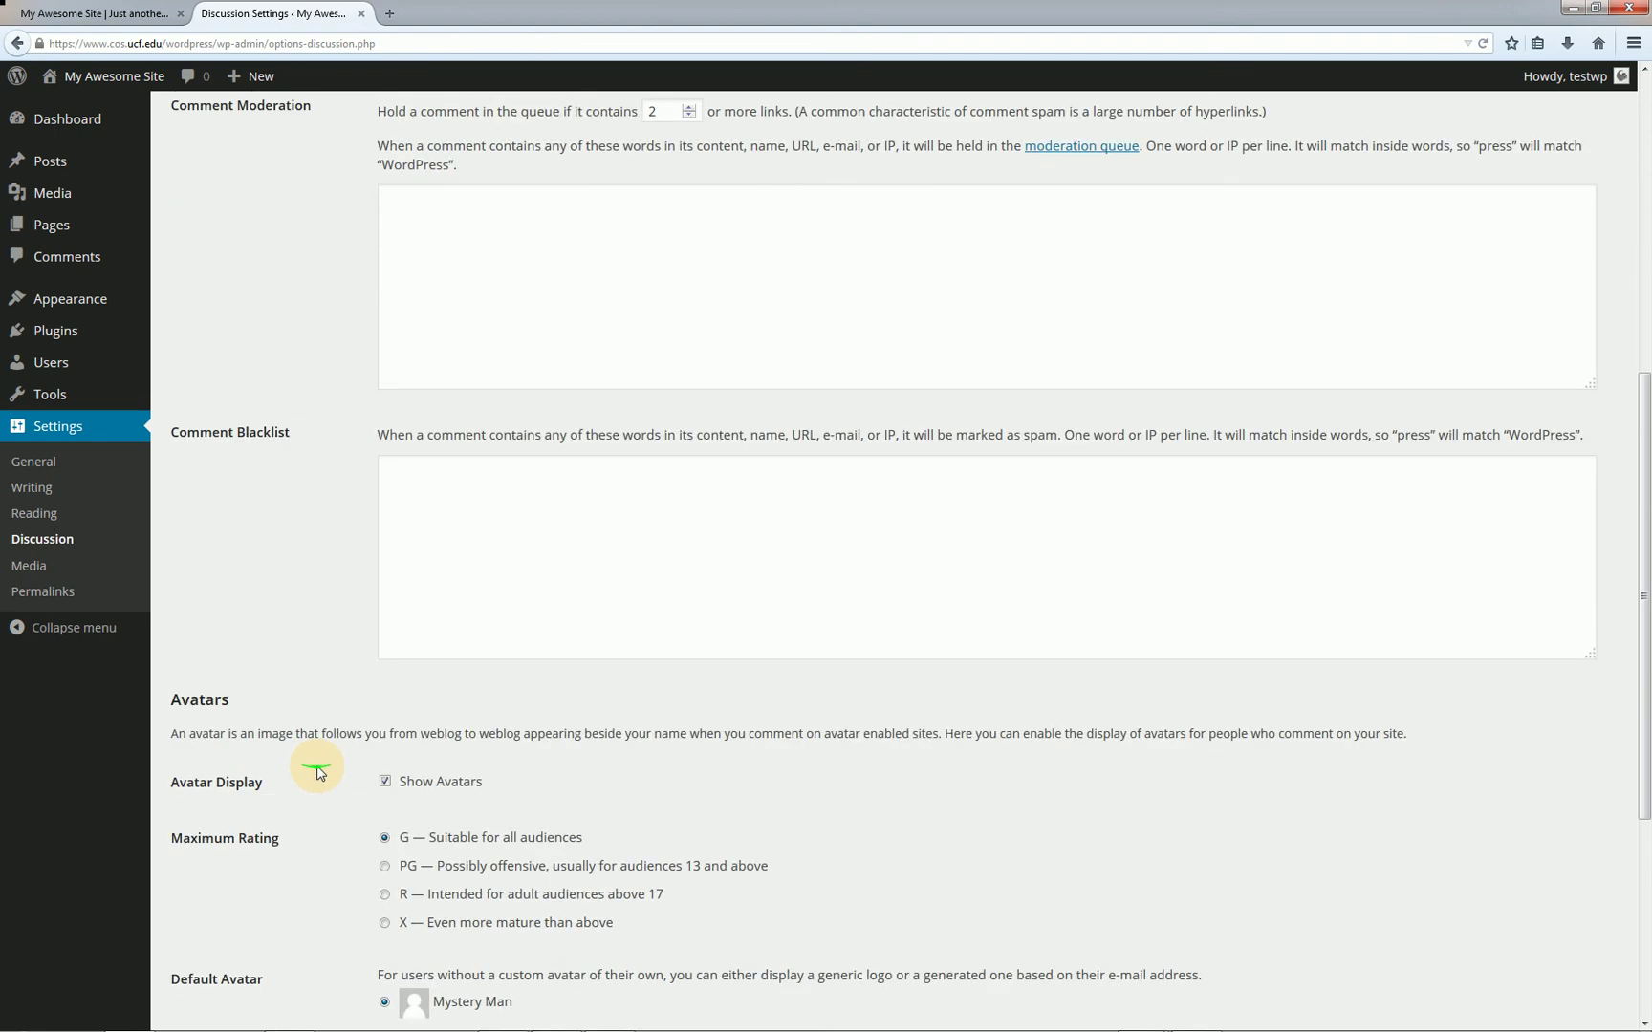
pyautogui.scroll(-5, 319, 772)
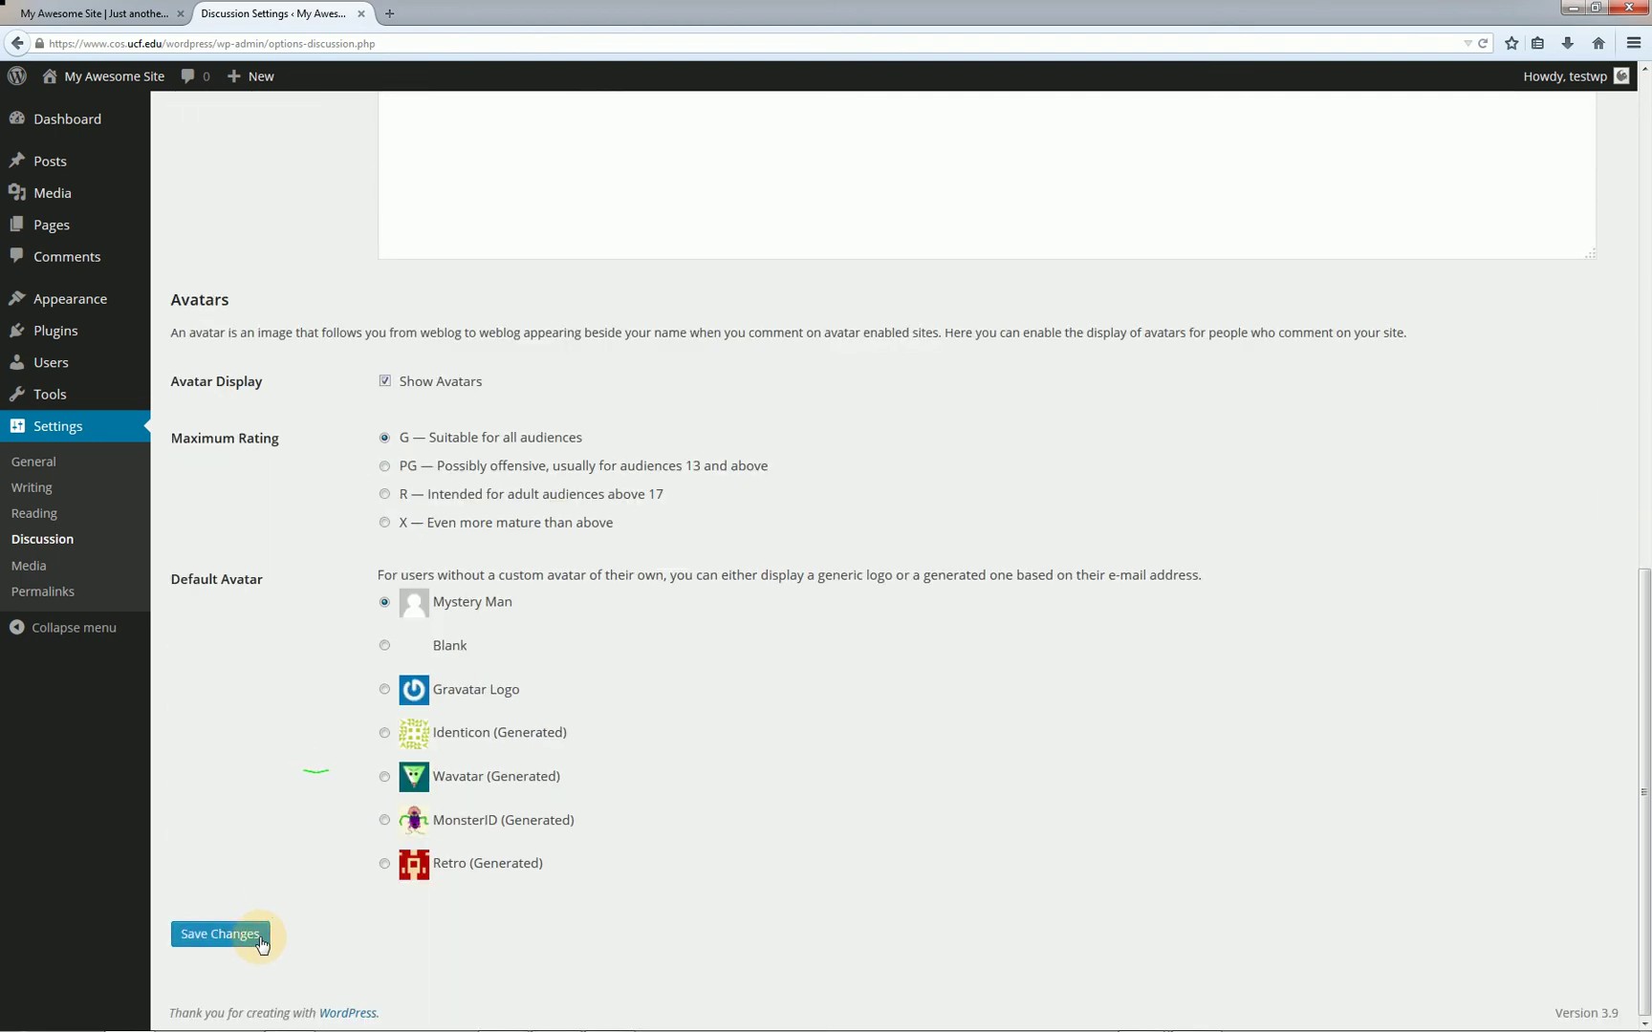
pyautogui.click(260, 936)
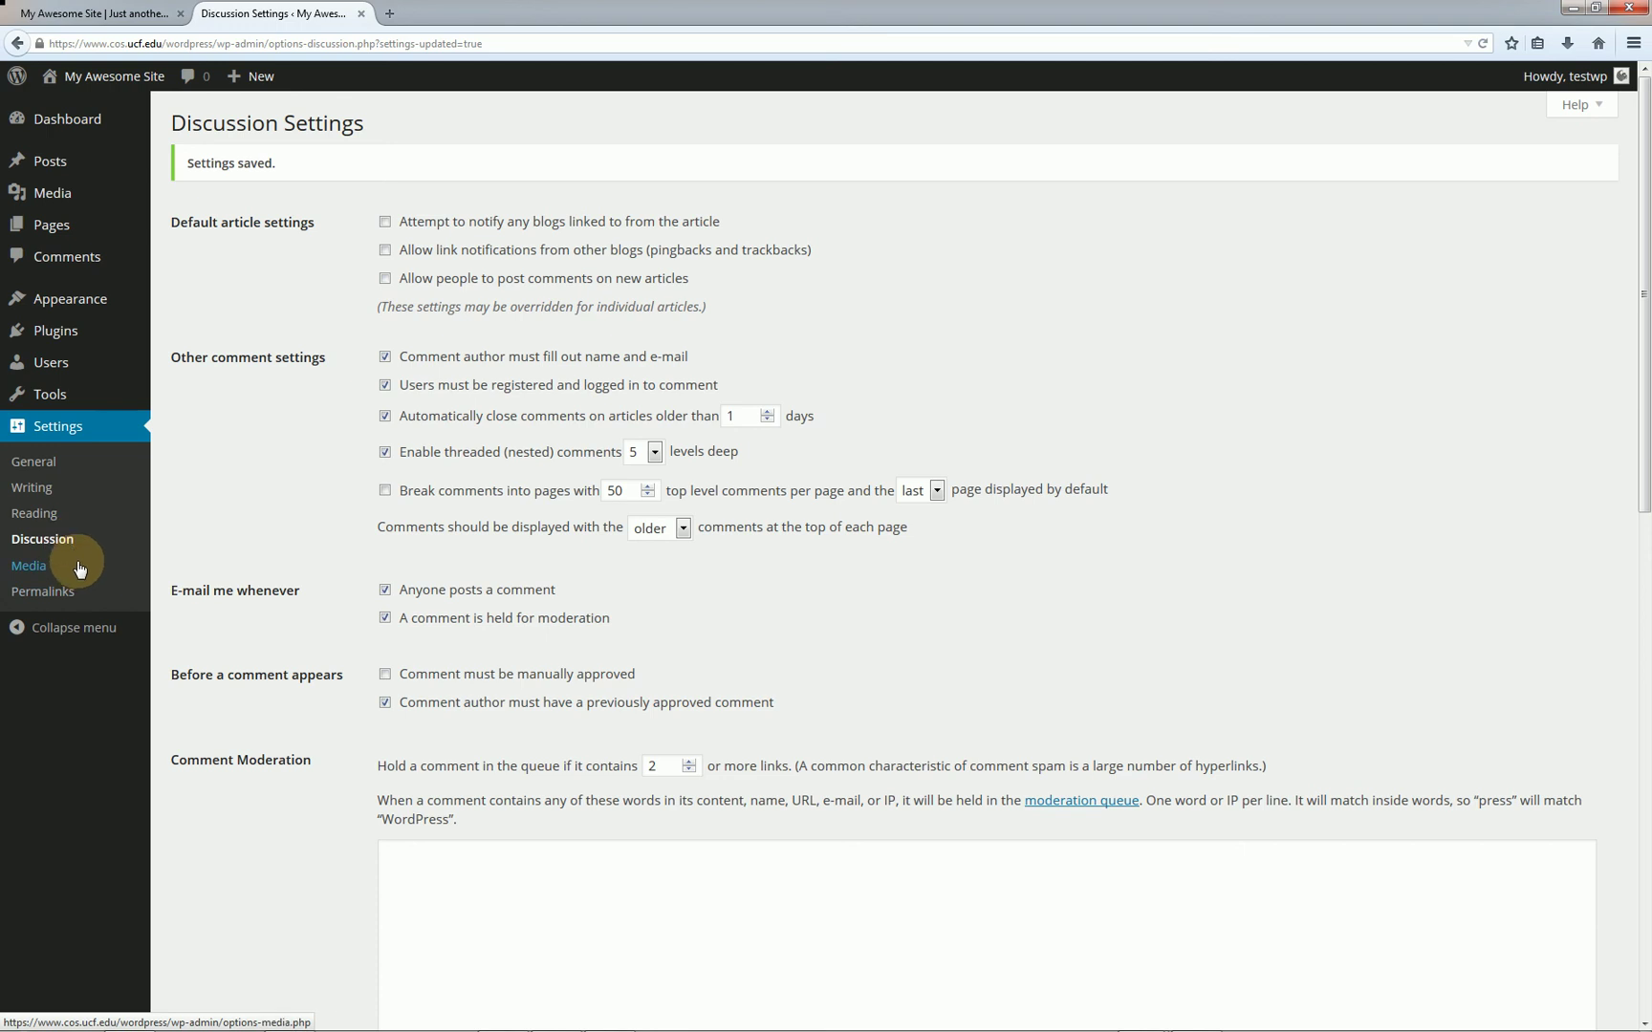
# Review the Media Settings, then set the permalink structure to Post name and save it
pyautogui.click(80, 570)
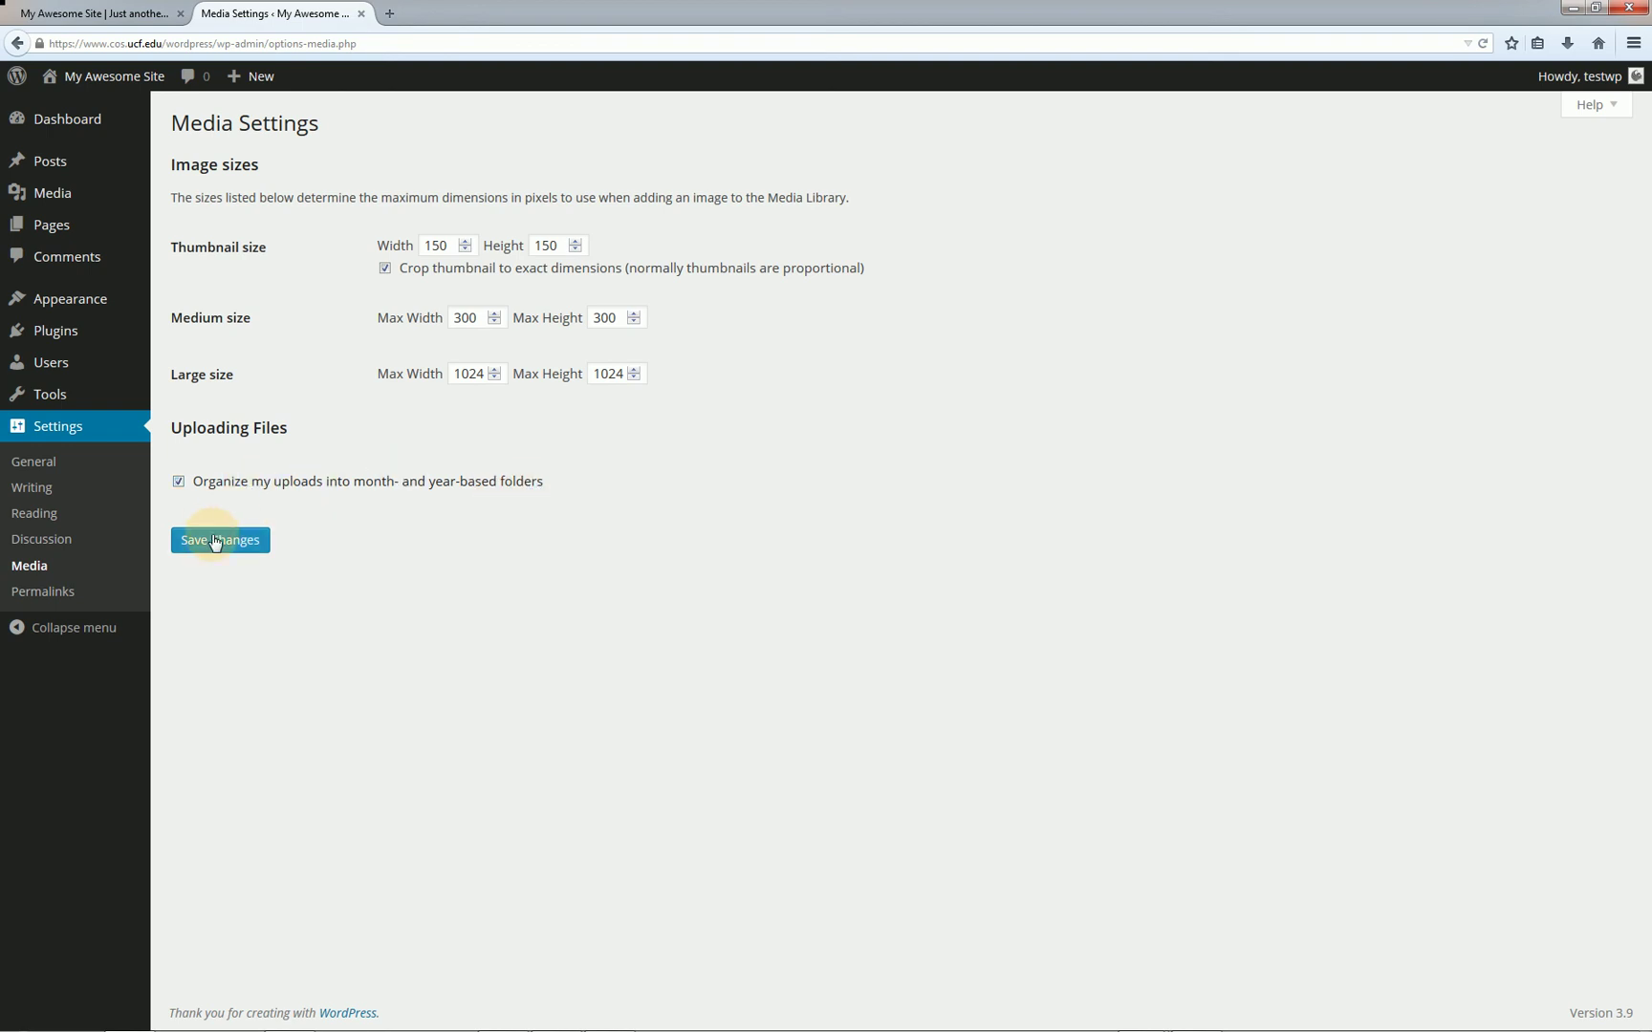
pyautogui.click(64, 593)
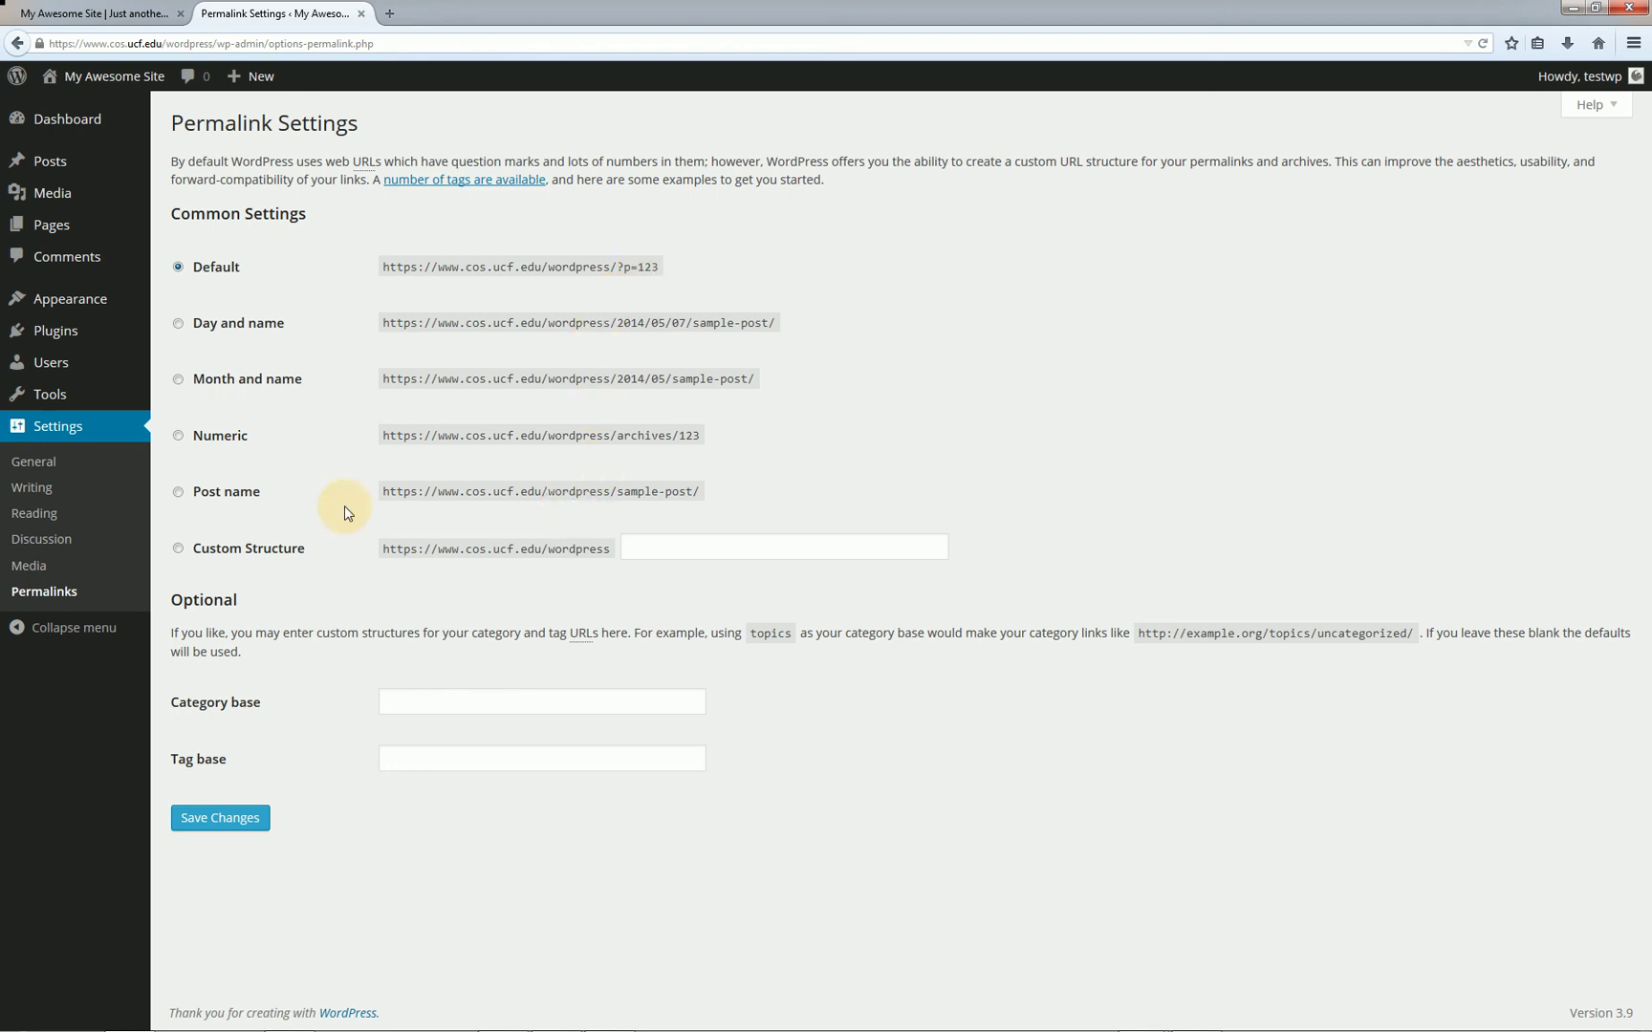
pyautogui.click(250, 493)
pyautogui.click(245, 824)
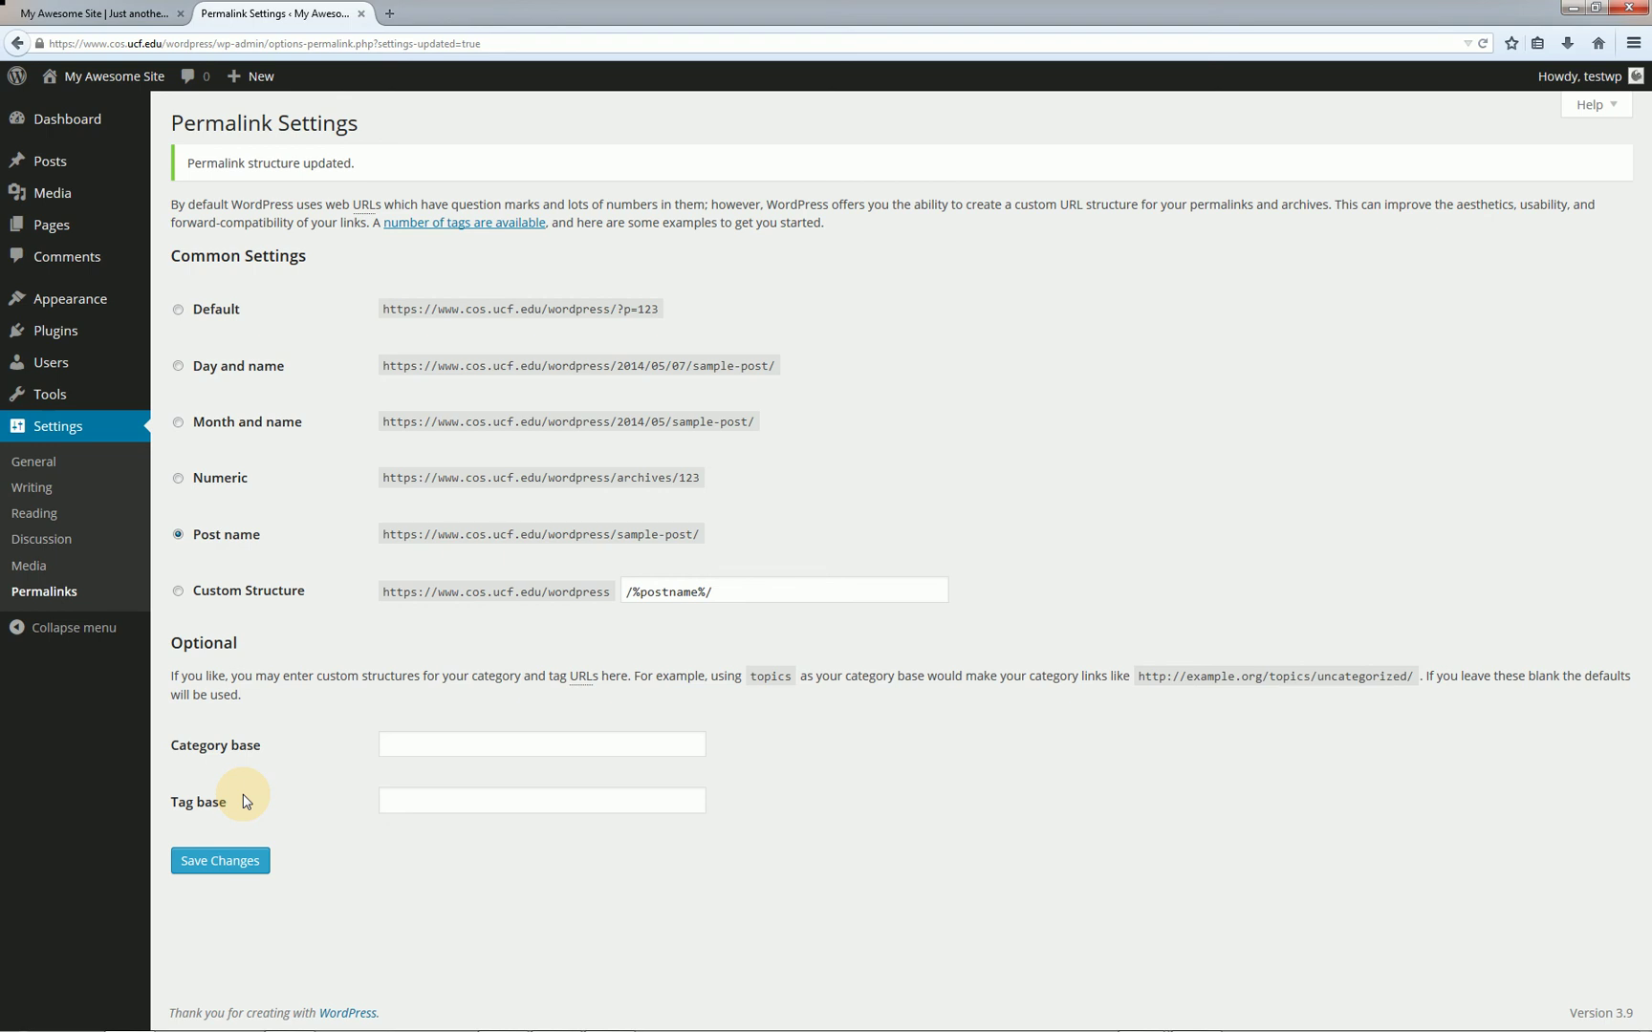
# Restore down the browser window and narrow it in stages to examine how the public site's layout adapts
pyautogui.doubleClick(733, 5)
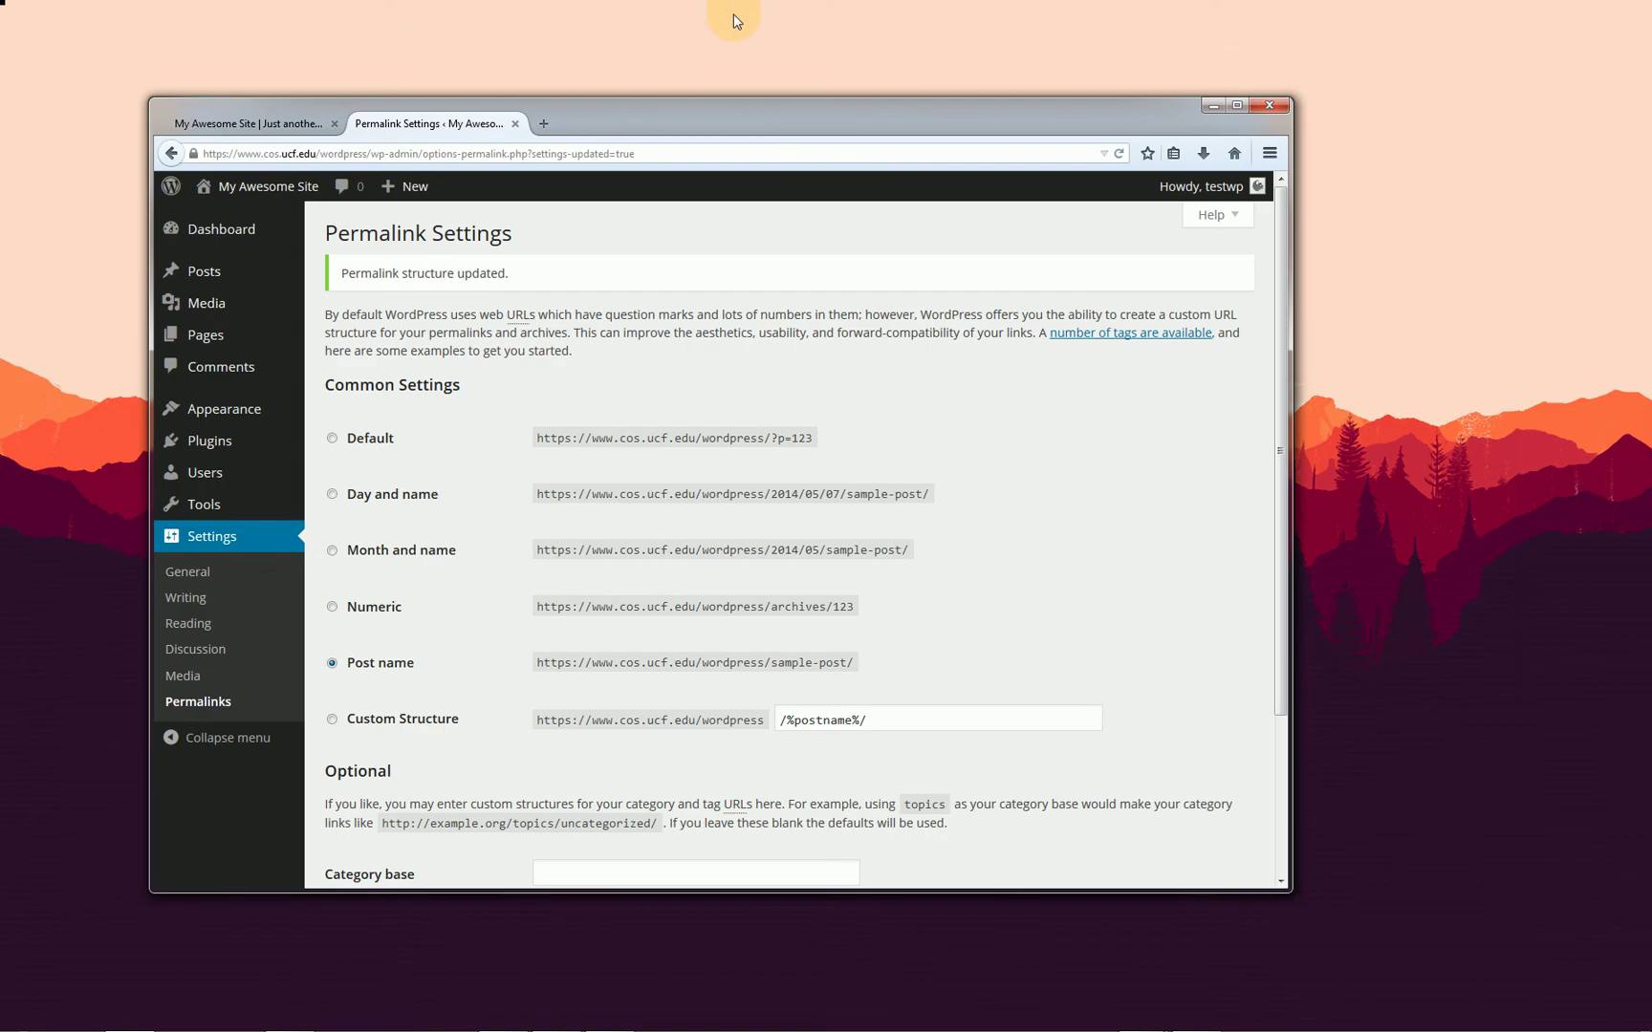
pyautogui.click(321, 127)
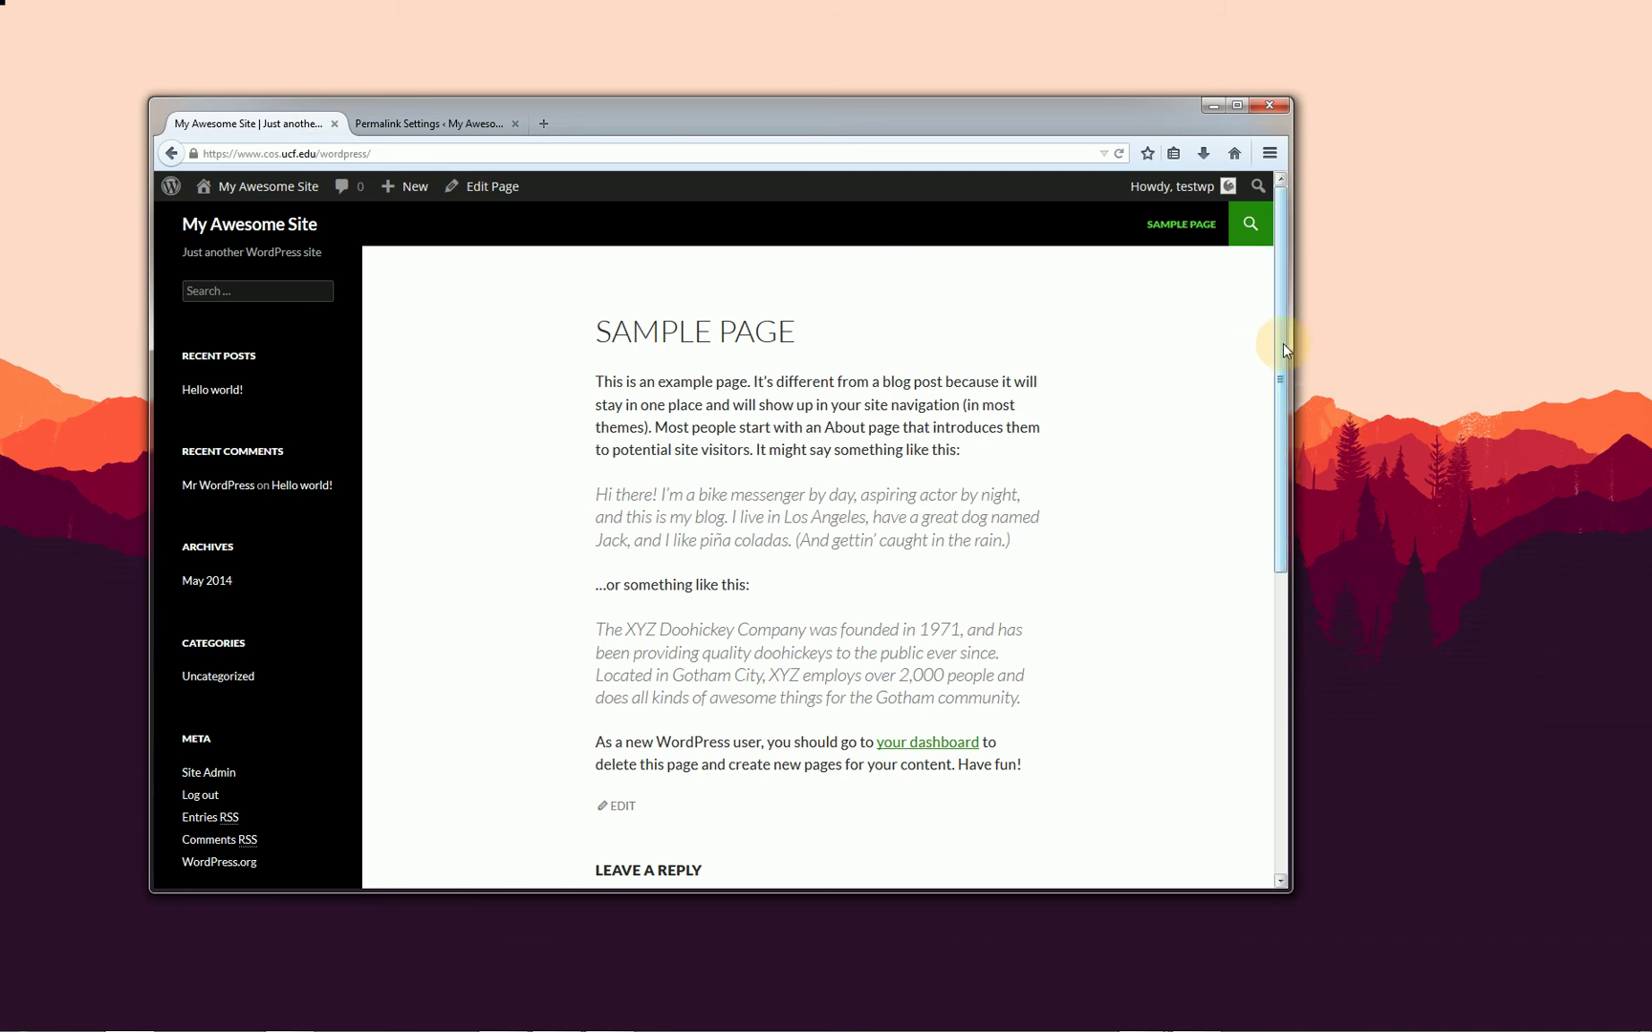
pyautogui.moveTo(1291, 350); pyautogui.dragTo(1194, 363)
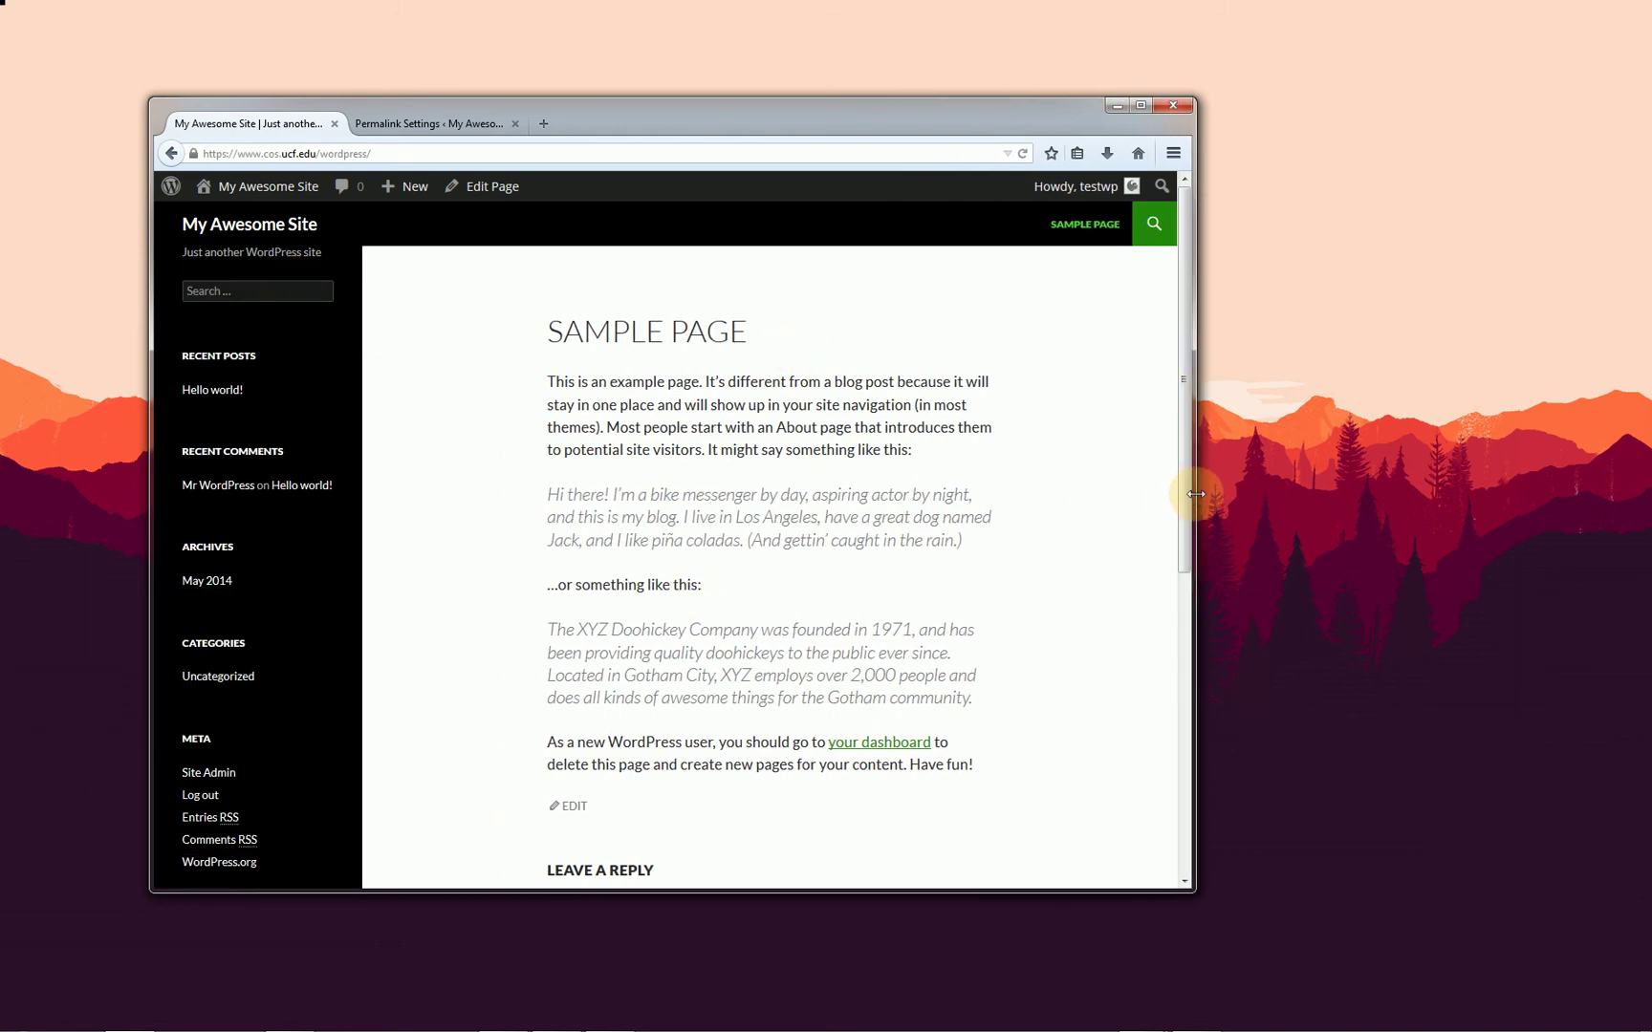
pyautogui.moveTo(1192, 494); pyautogui.dragTo(1034, 486)
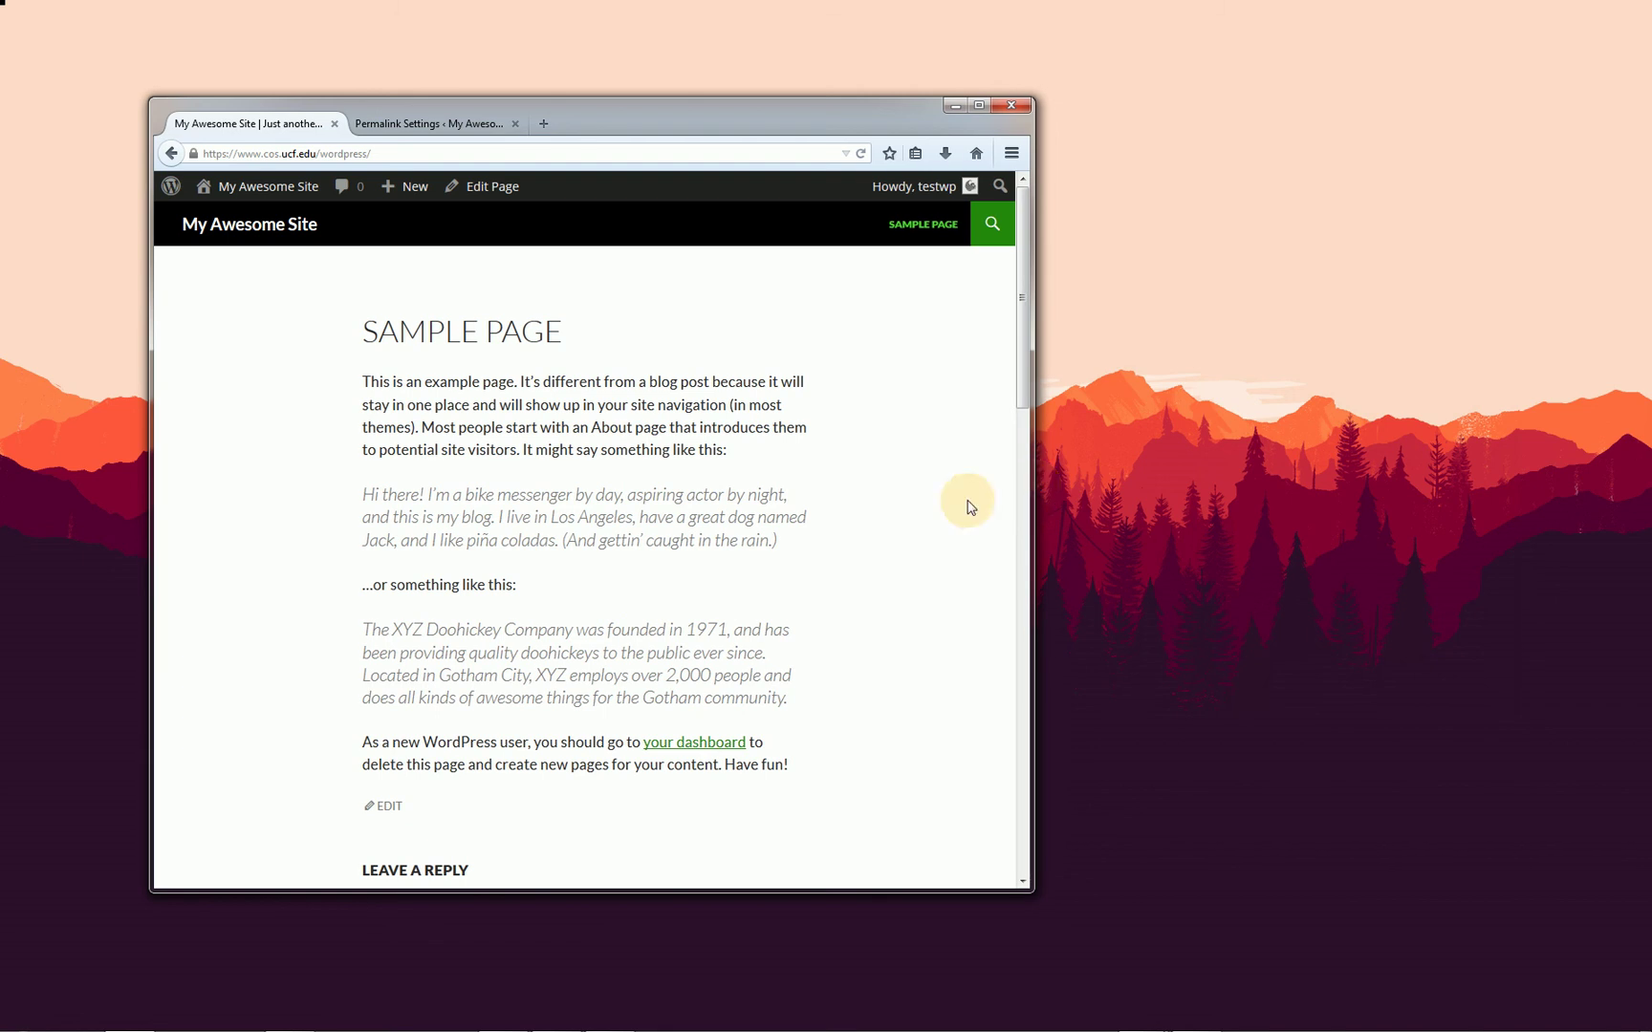
pyautogui.scroll(-3, 932, 500)
pyautogui.scroll(-10, 931, 499)
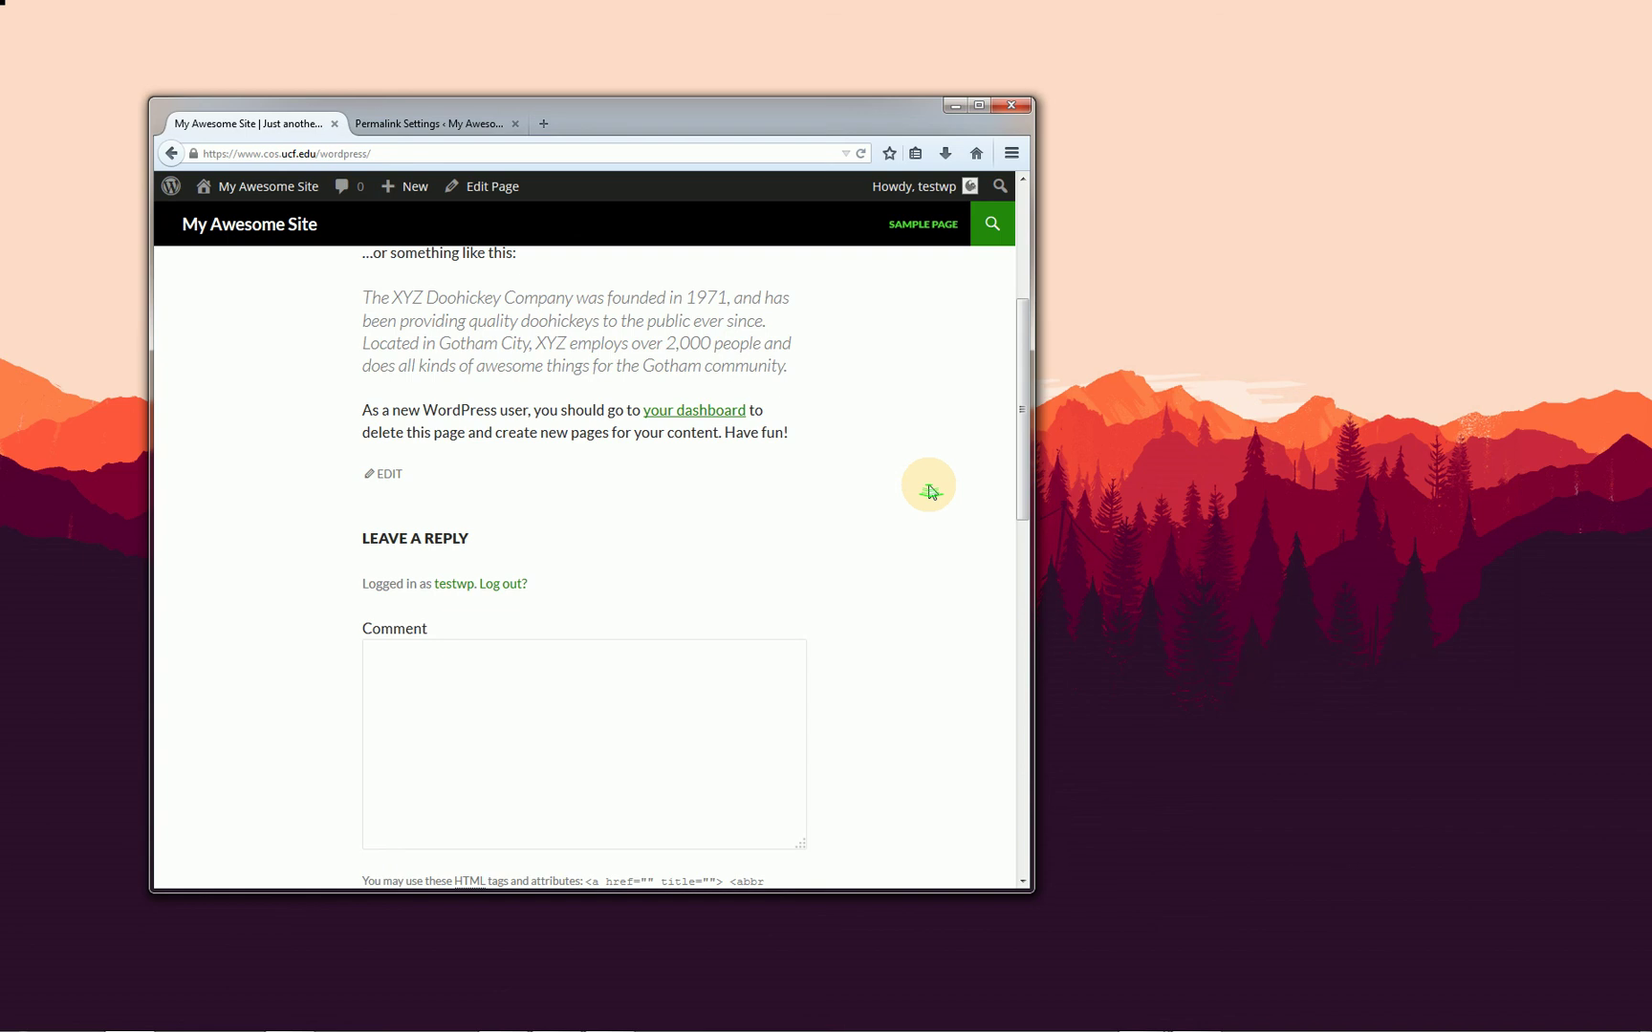
pyautogui.scroll(-2, 928, 482)
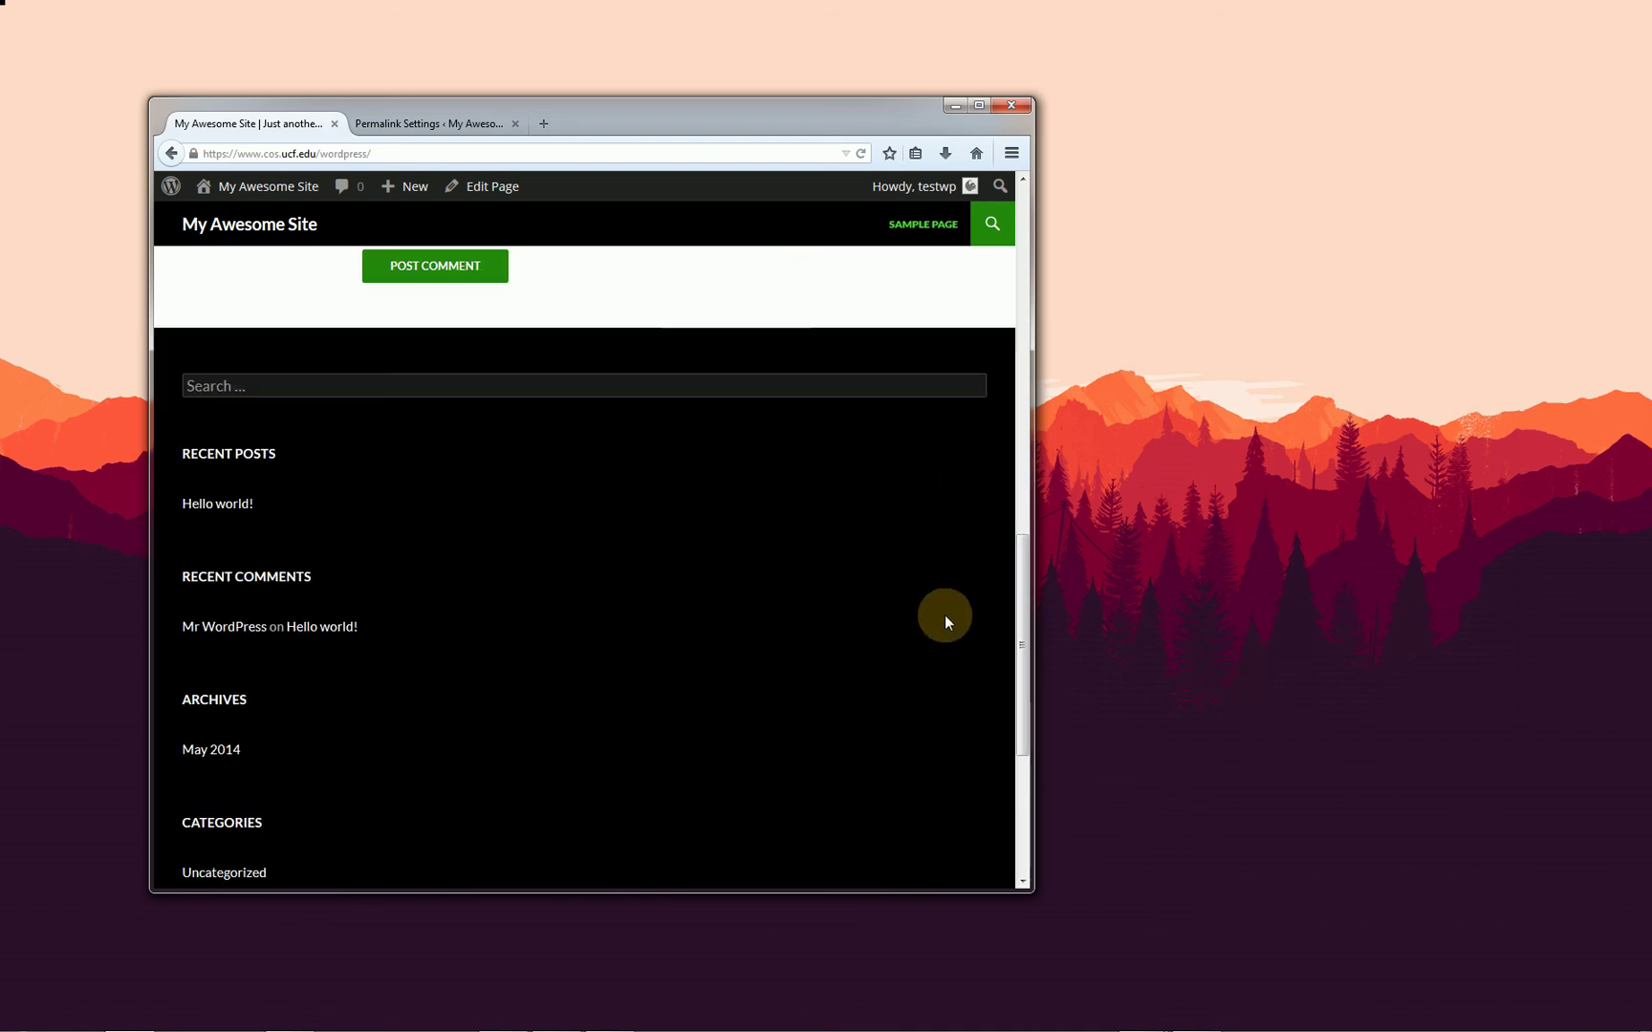
pyautogui.moveTo(1020, 633); pyautogui.dragTo(819, 285)
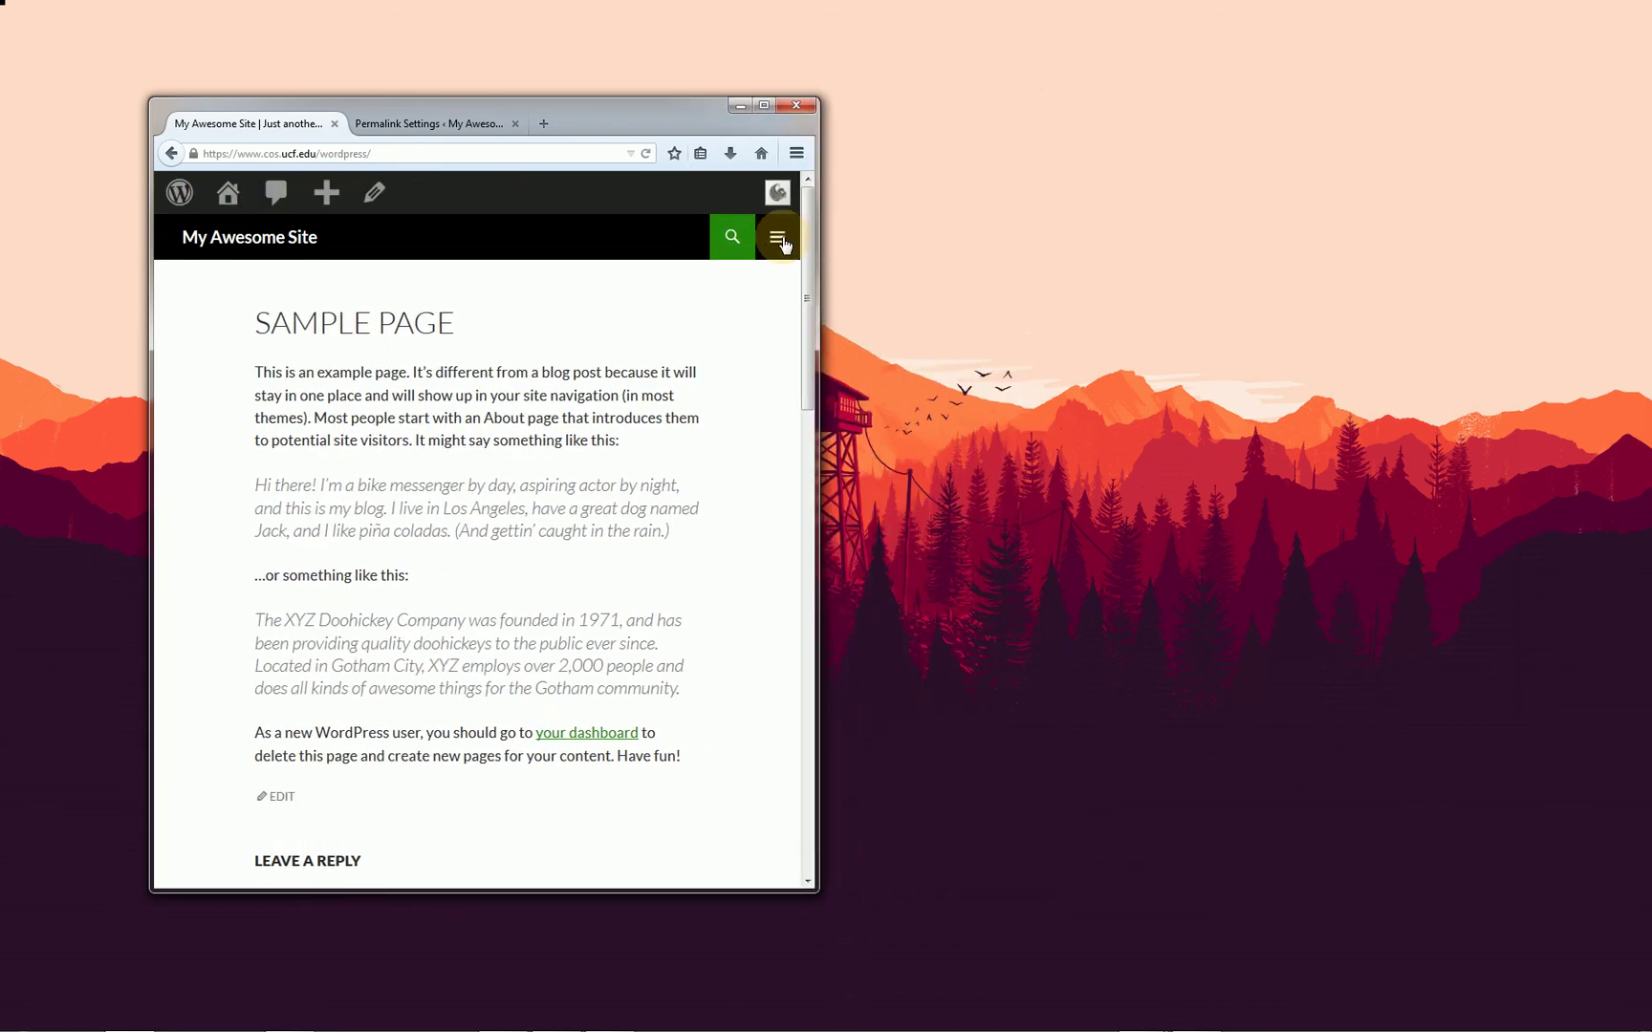
# Expand and collapse the public site's mobile navigation menu, and widen the browser window again
pyautogui.click(781, 241)
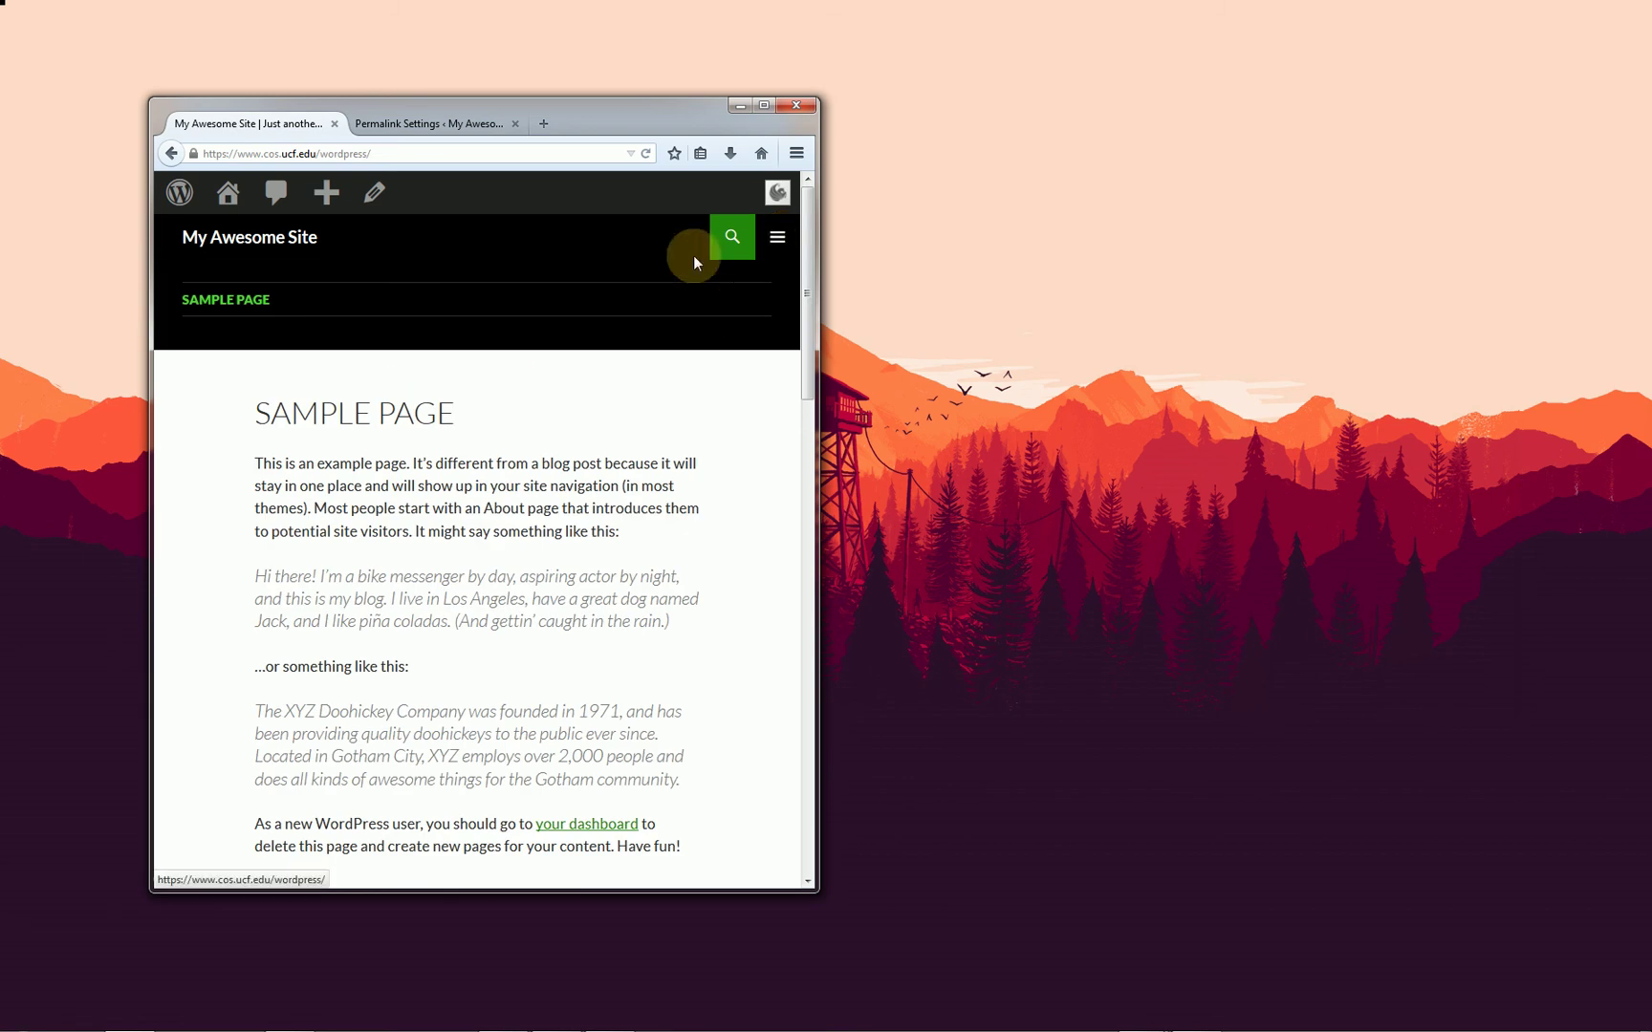
pyautogui.click(777, 247)
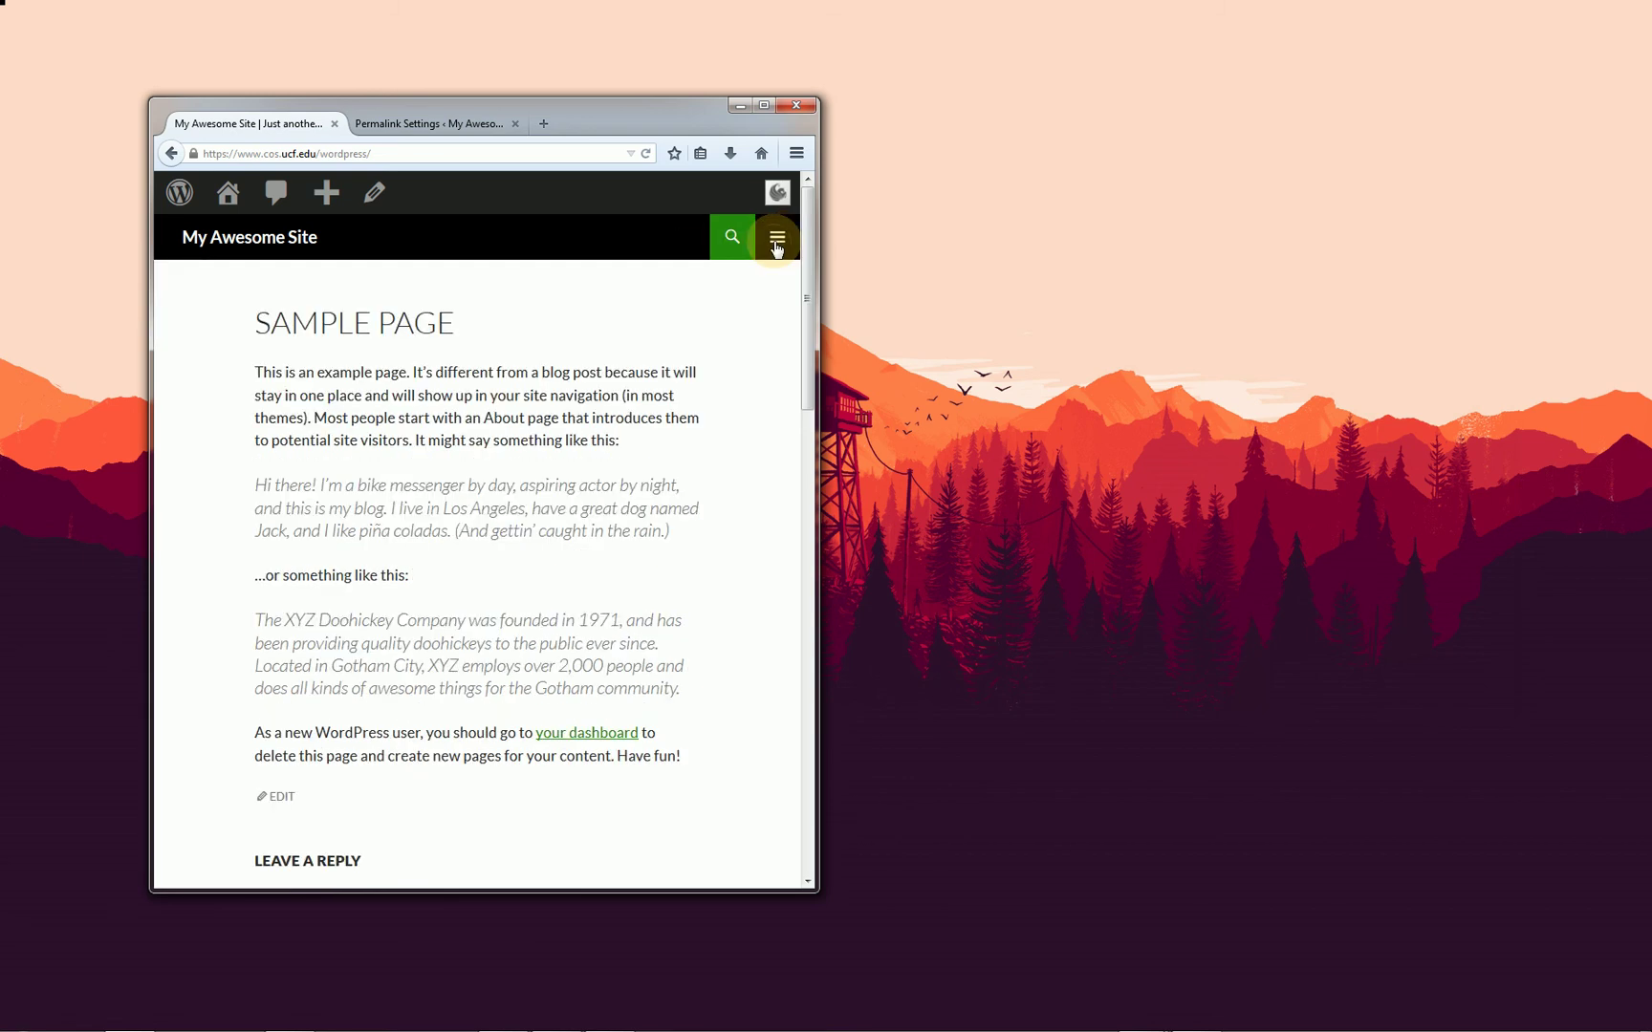
pyautogui.click(777, 247)
pyautogui.click(777, 246)
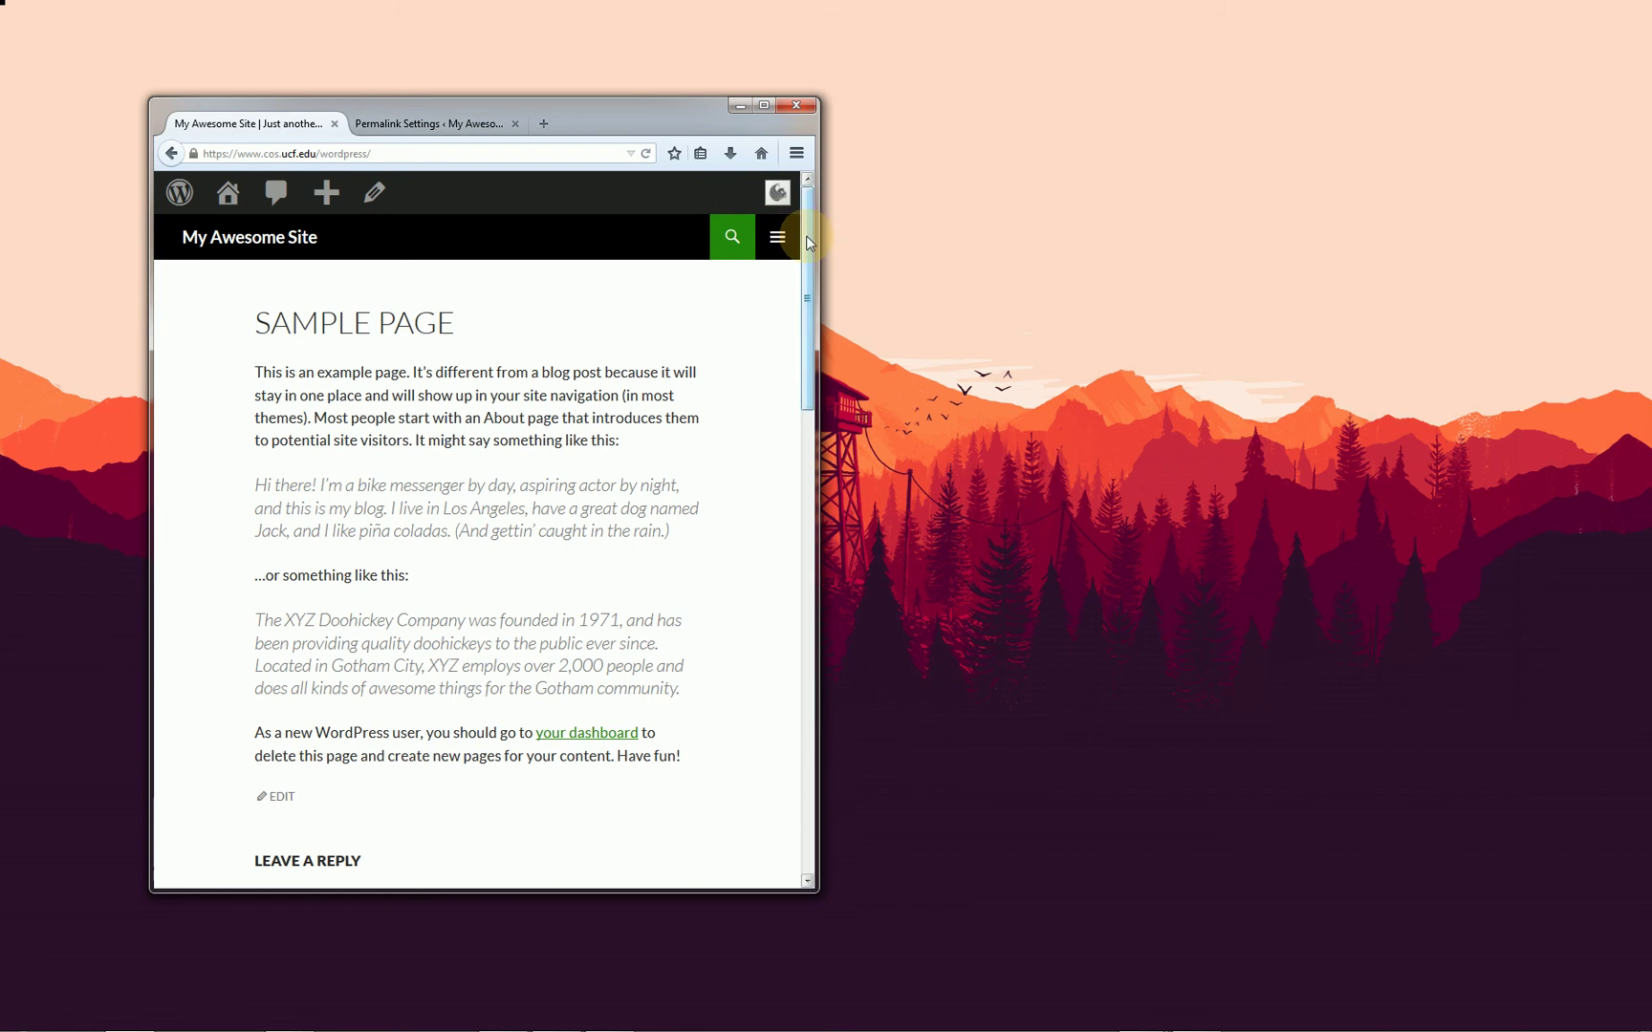
pyautogui.moveTo(817, 241); pyautogui.dragTo(1244, 247)
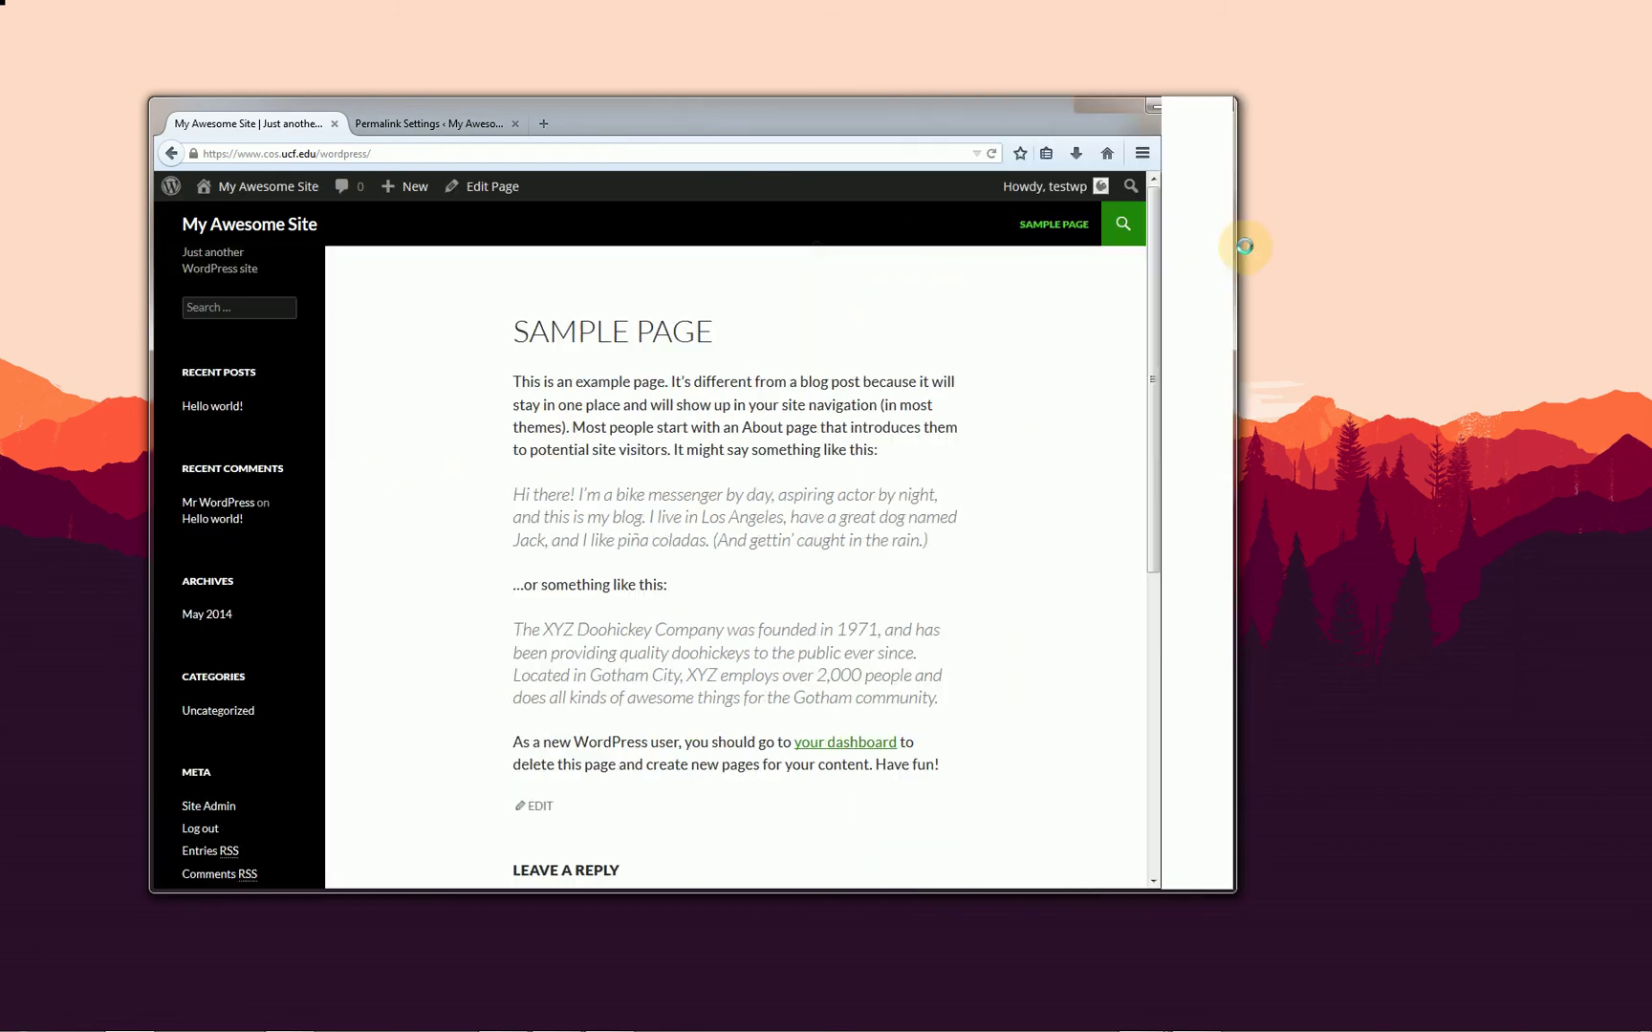
# Open the admin Dashboard, narrow the browser window, and expand and collapse the admin menu
pyautogui.click(413, 125)
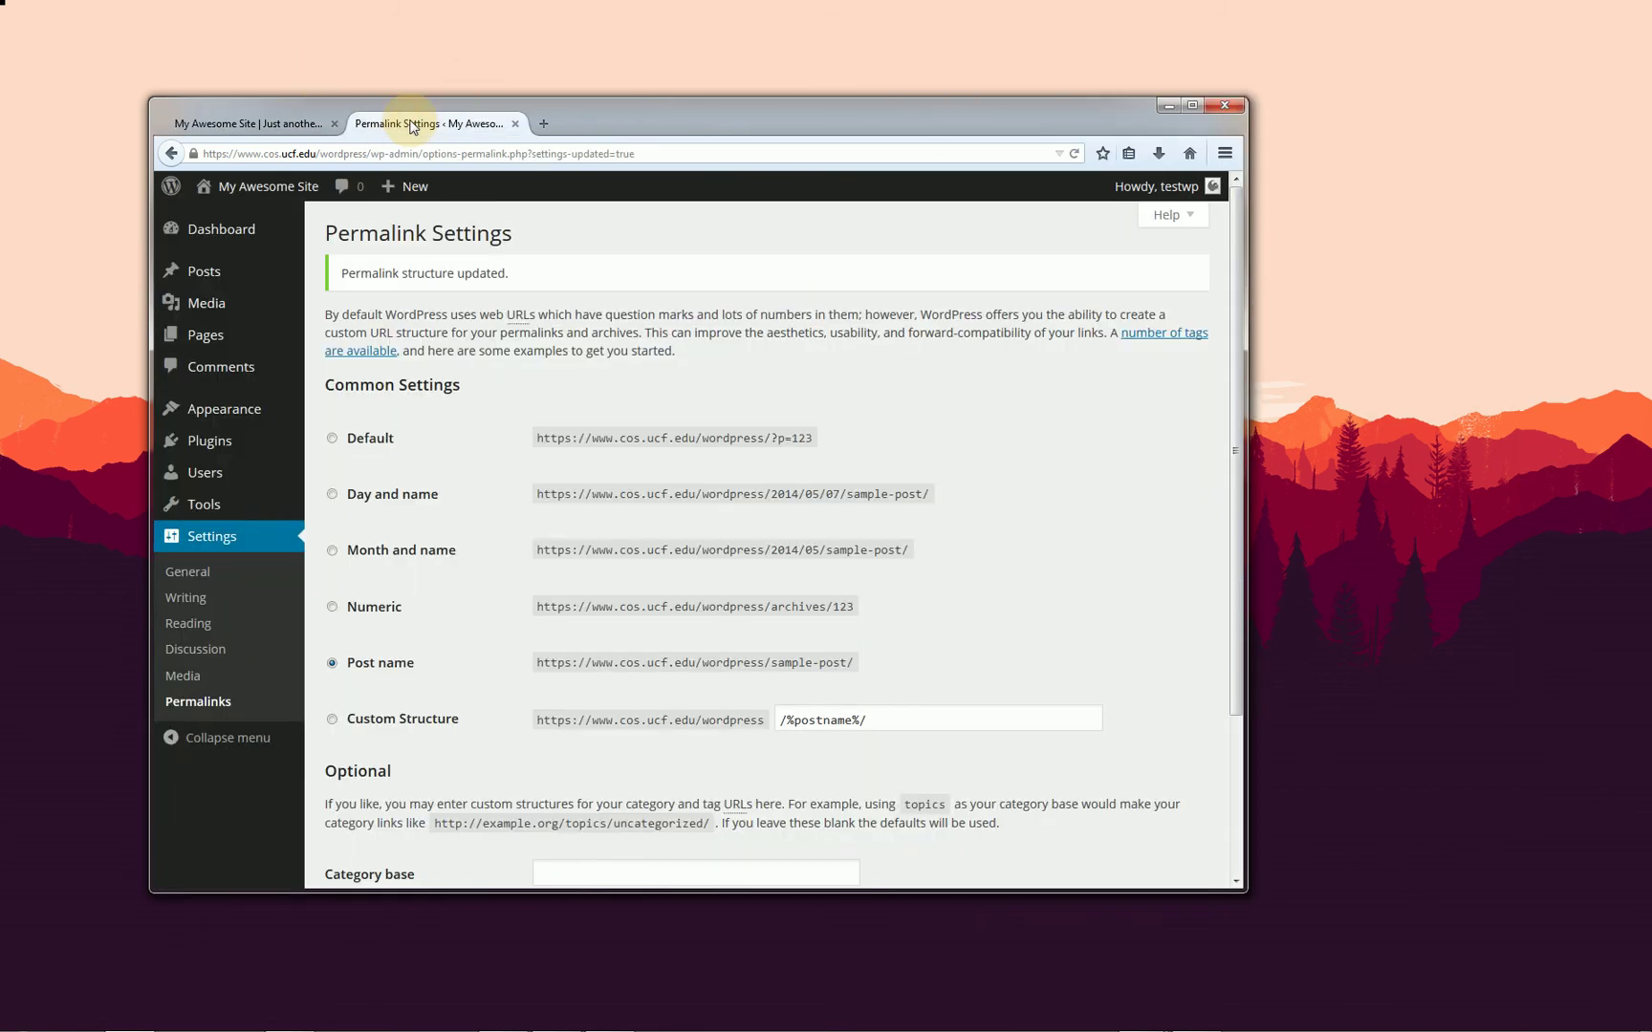
pyautogui.click(256, 234)
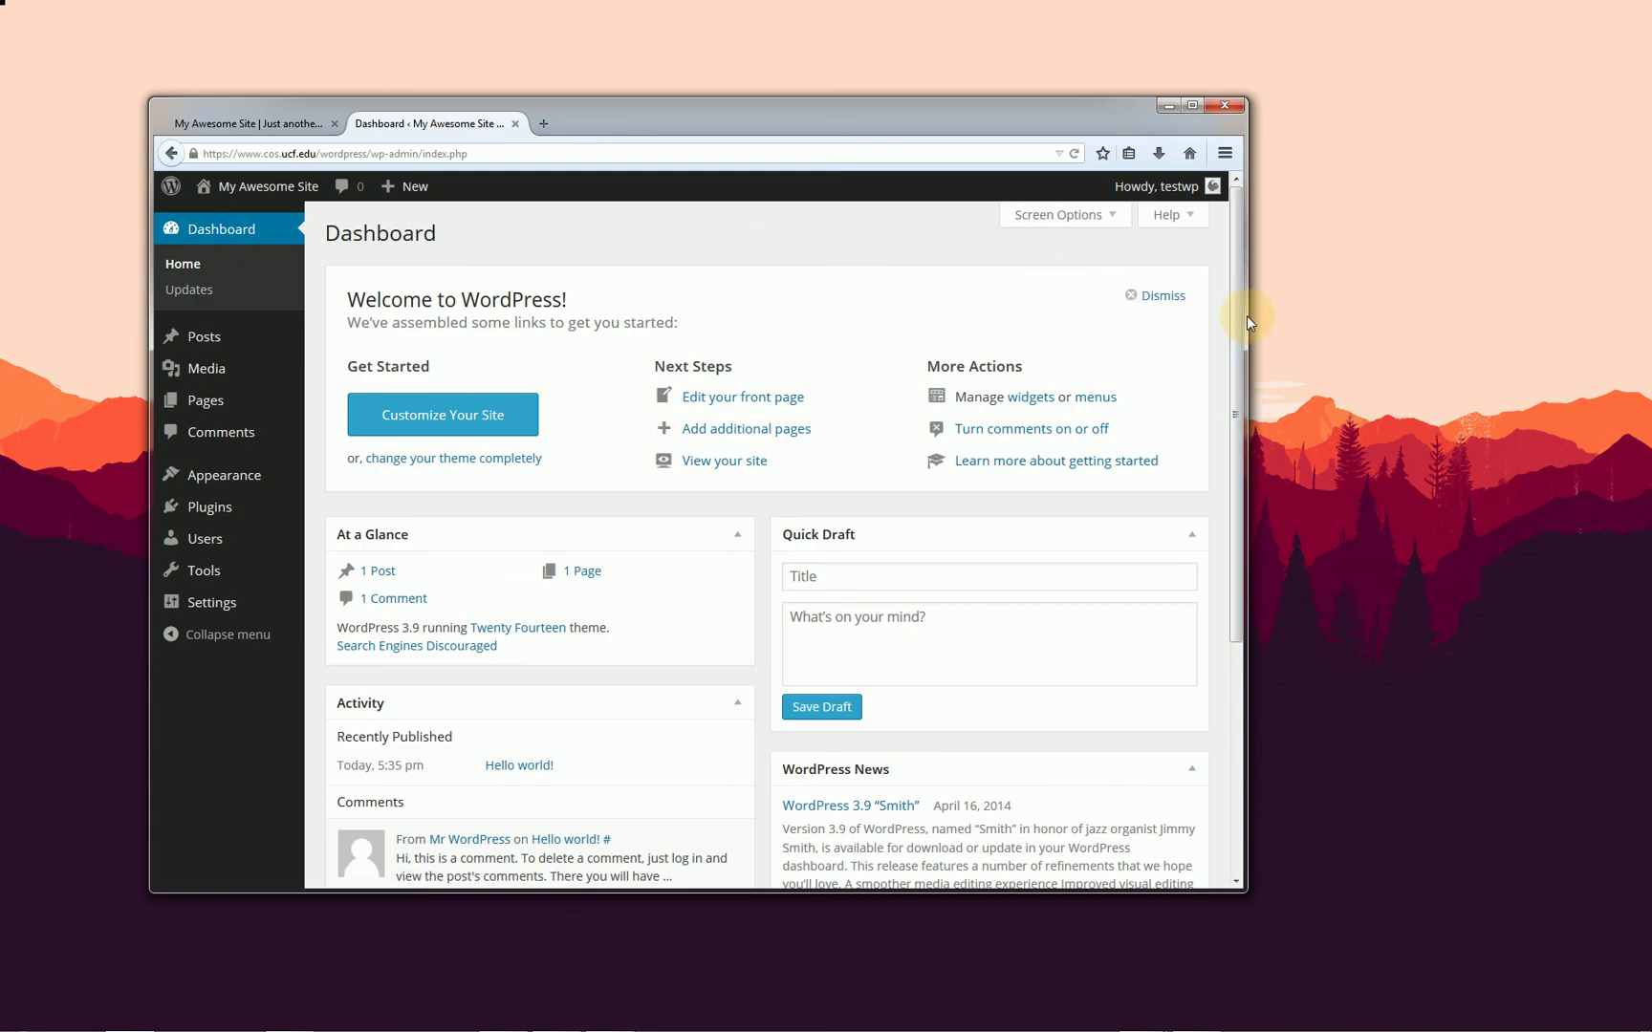
pyautogui.moveTo(1246, 315); pyautogui.dragTo(959, 325)
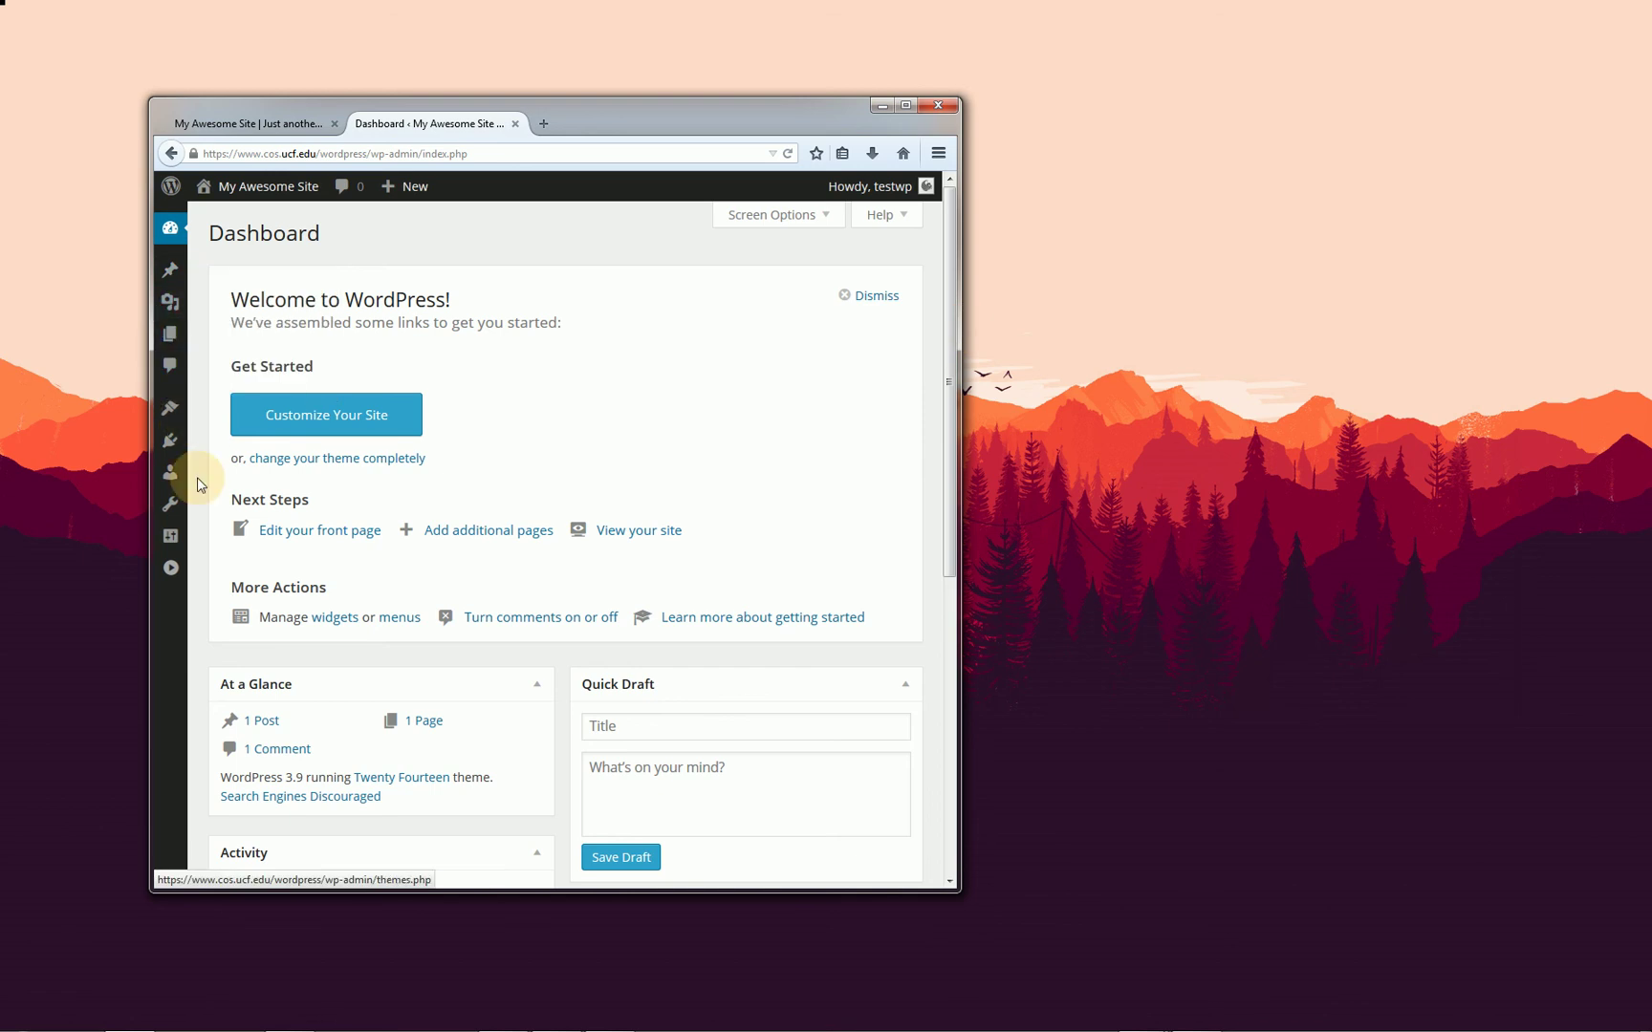
pyautogui.click(171, 571)
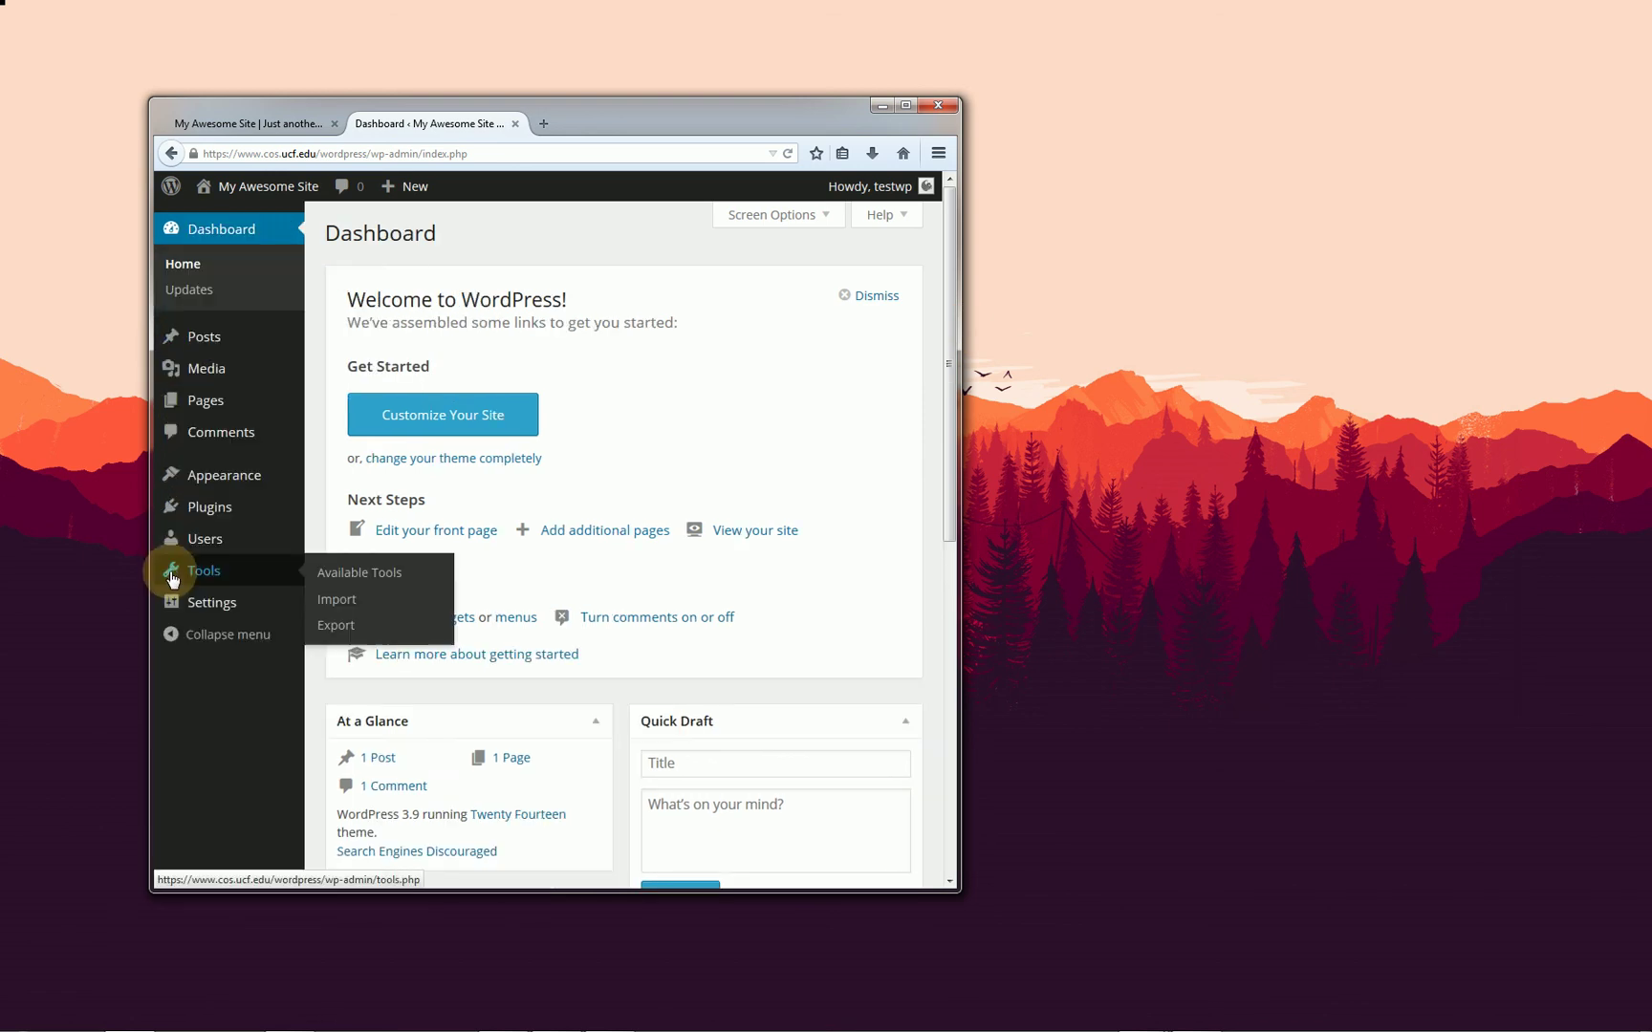
pyautogui.click(196, 643)
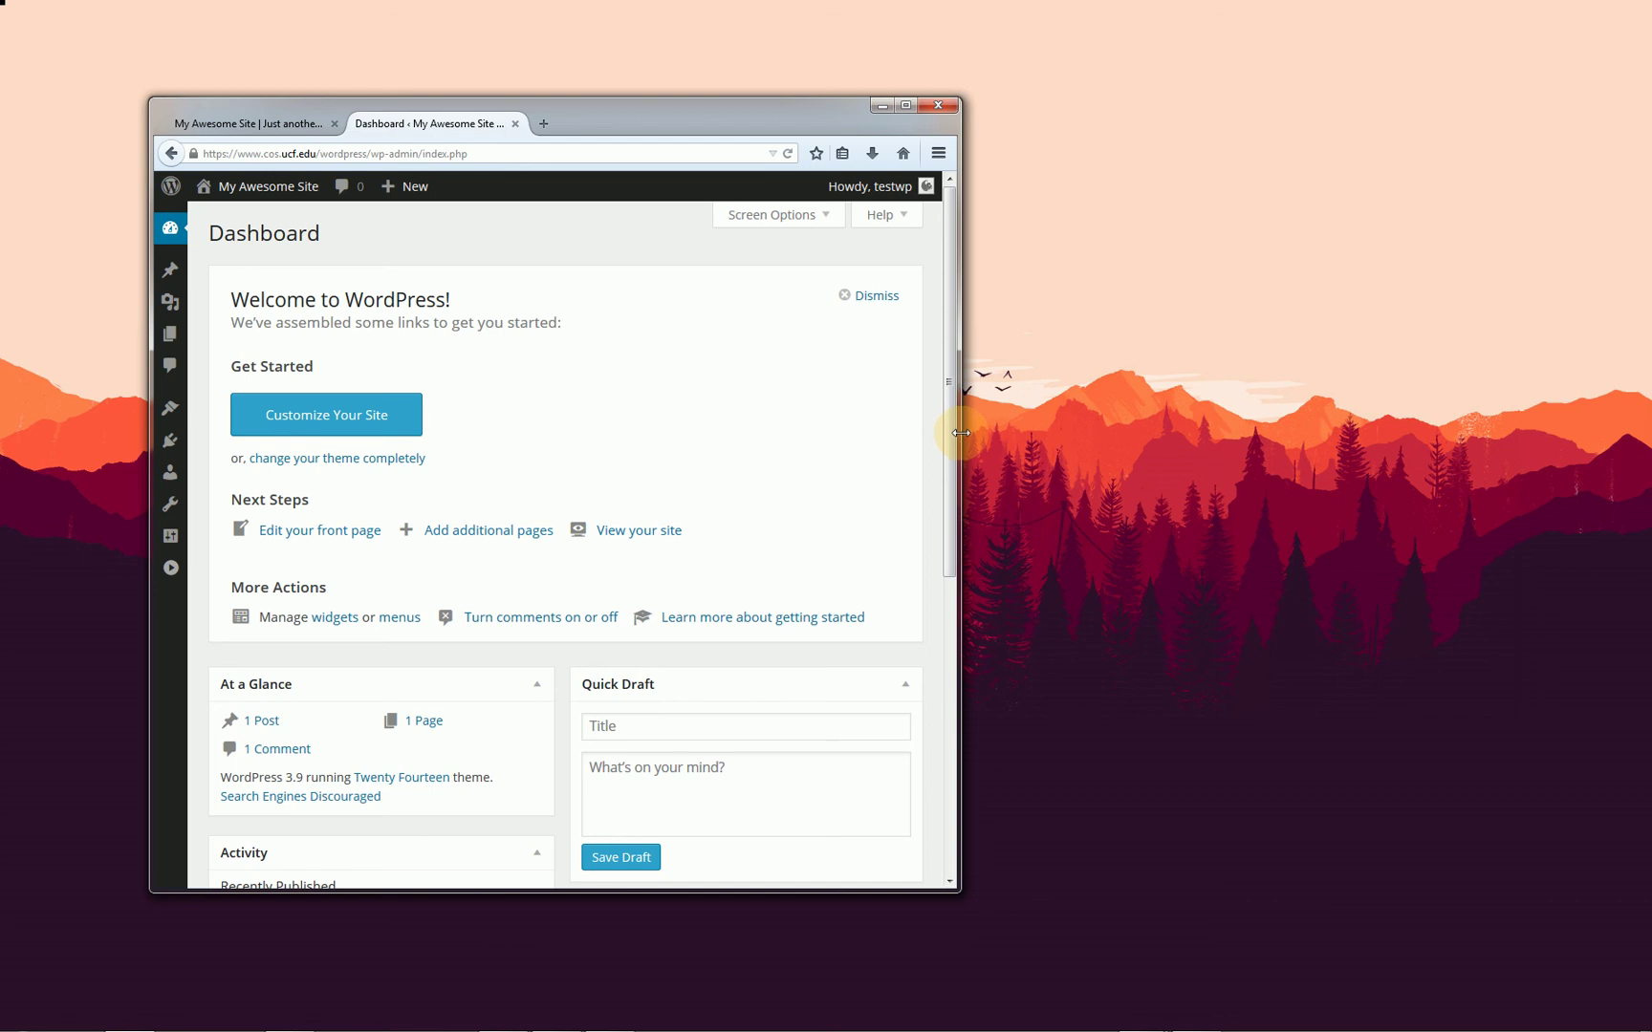
# Narrow the Dashboard to mobile width, show and hide its mobile admin menu, and widen the window again
pyautogui.moveTo(958, 435); pyautogui.dragTo(809, 432)
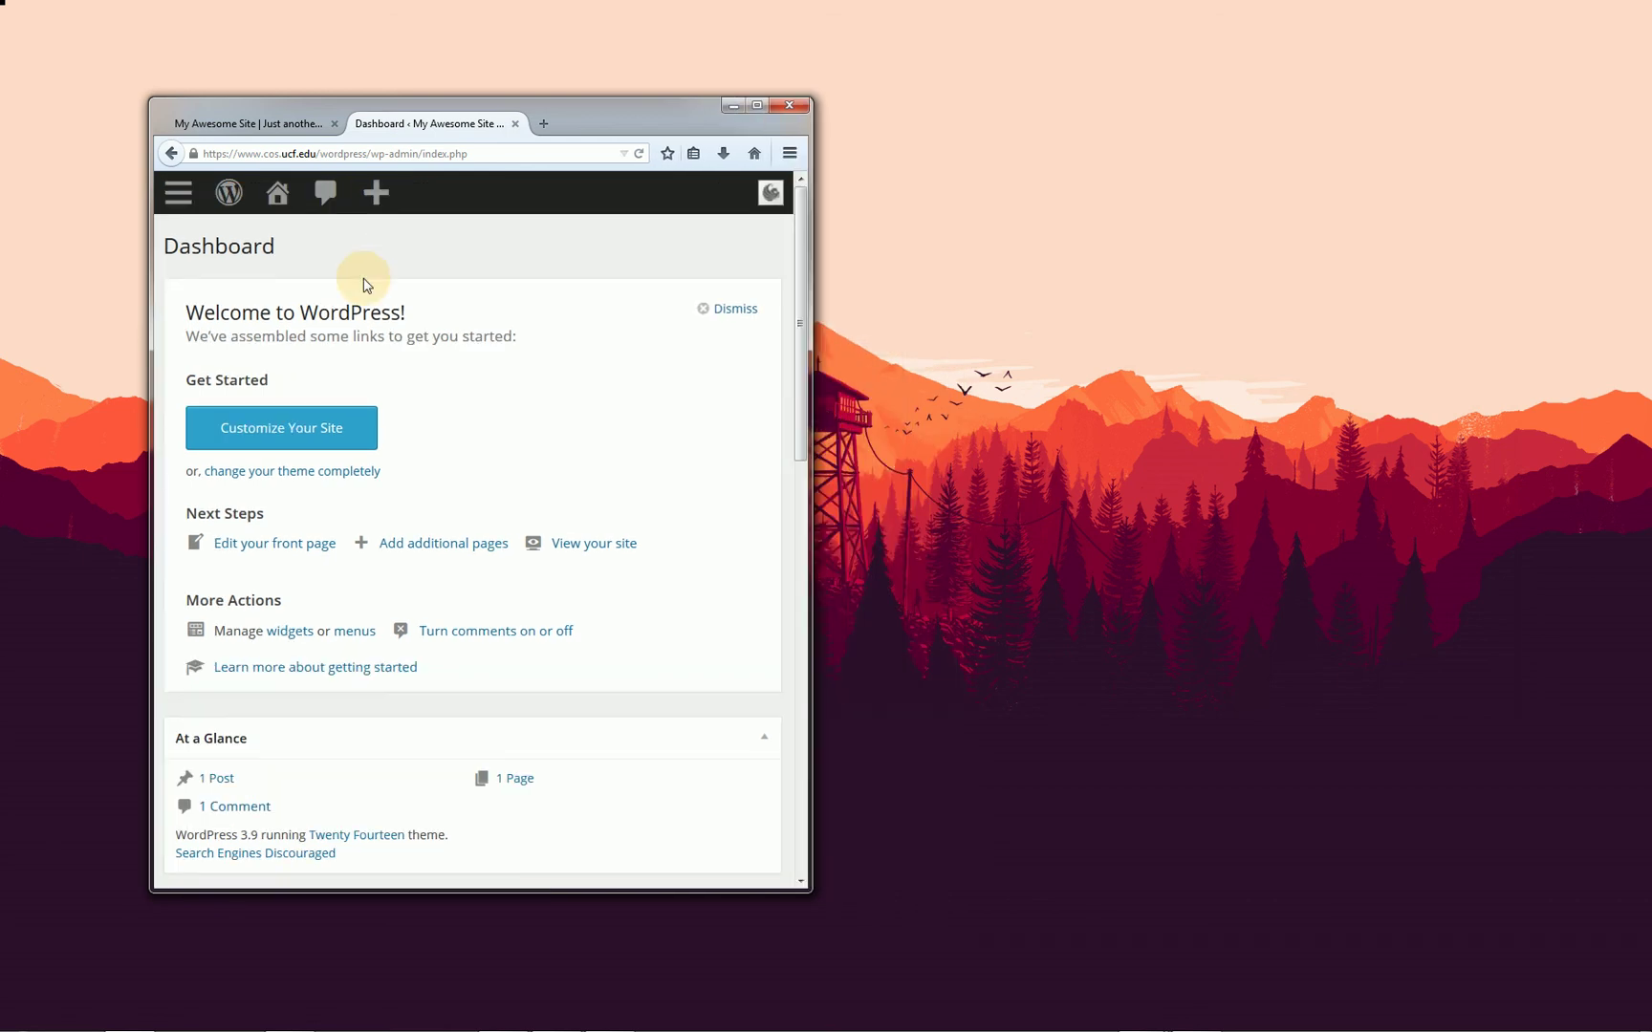
pyautogui.click(182, 201)
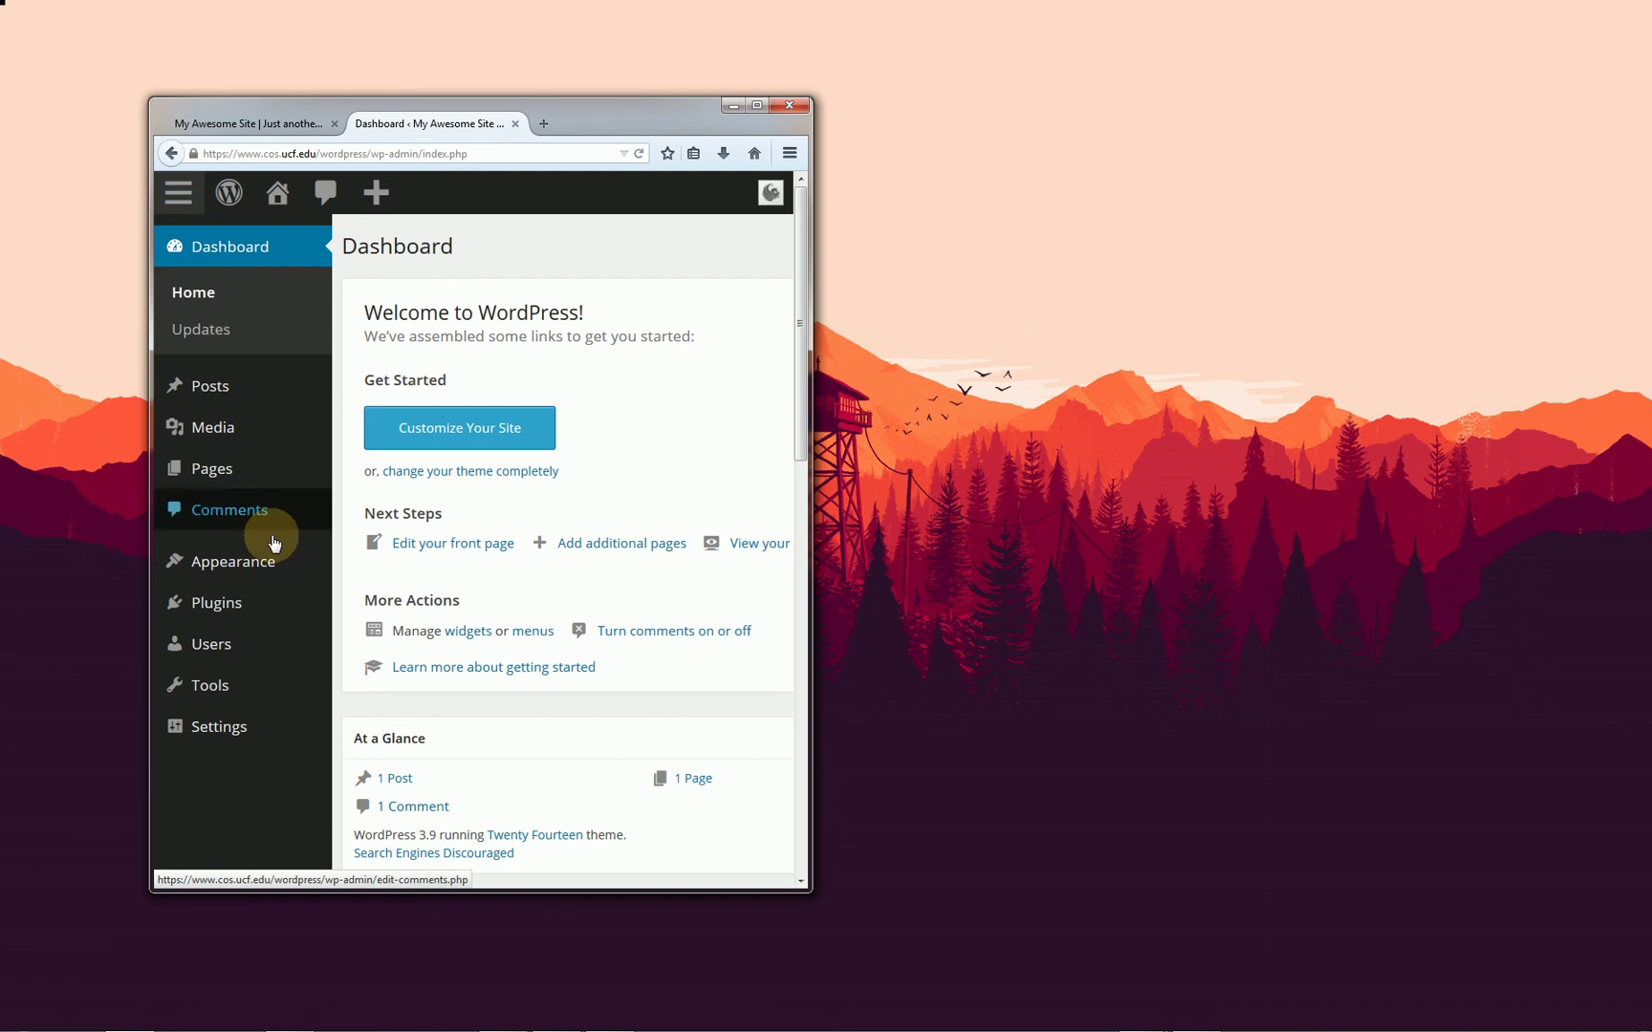
pyautogui.click(177, 199)
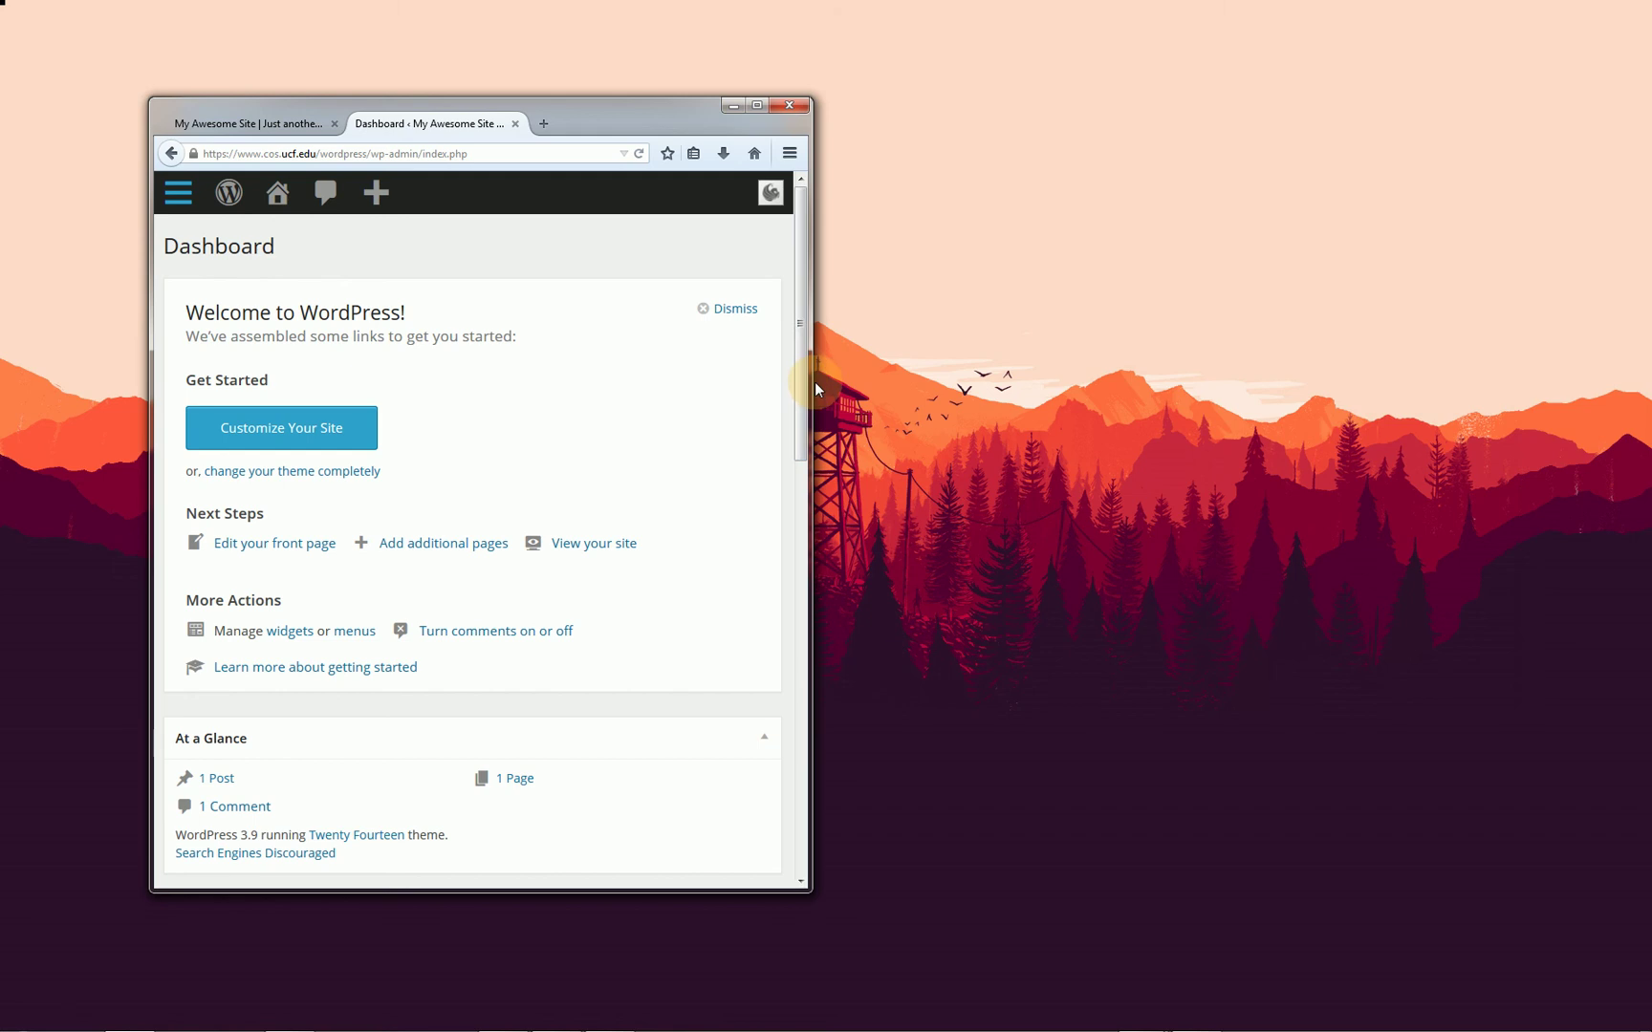
pyautogui.moveTo(814, 382); pyautogui.dragTo(1283, 376)
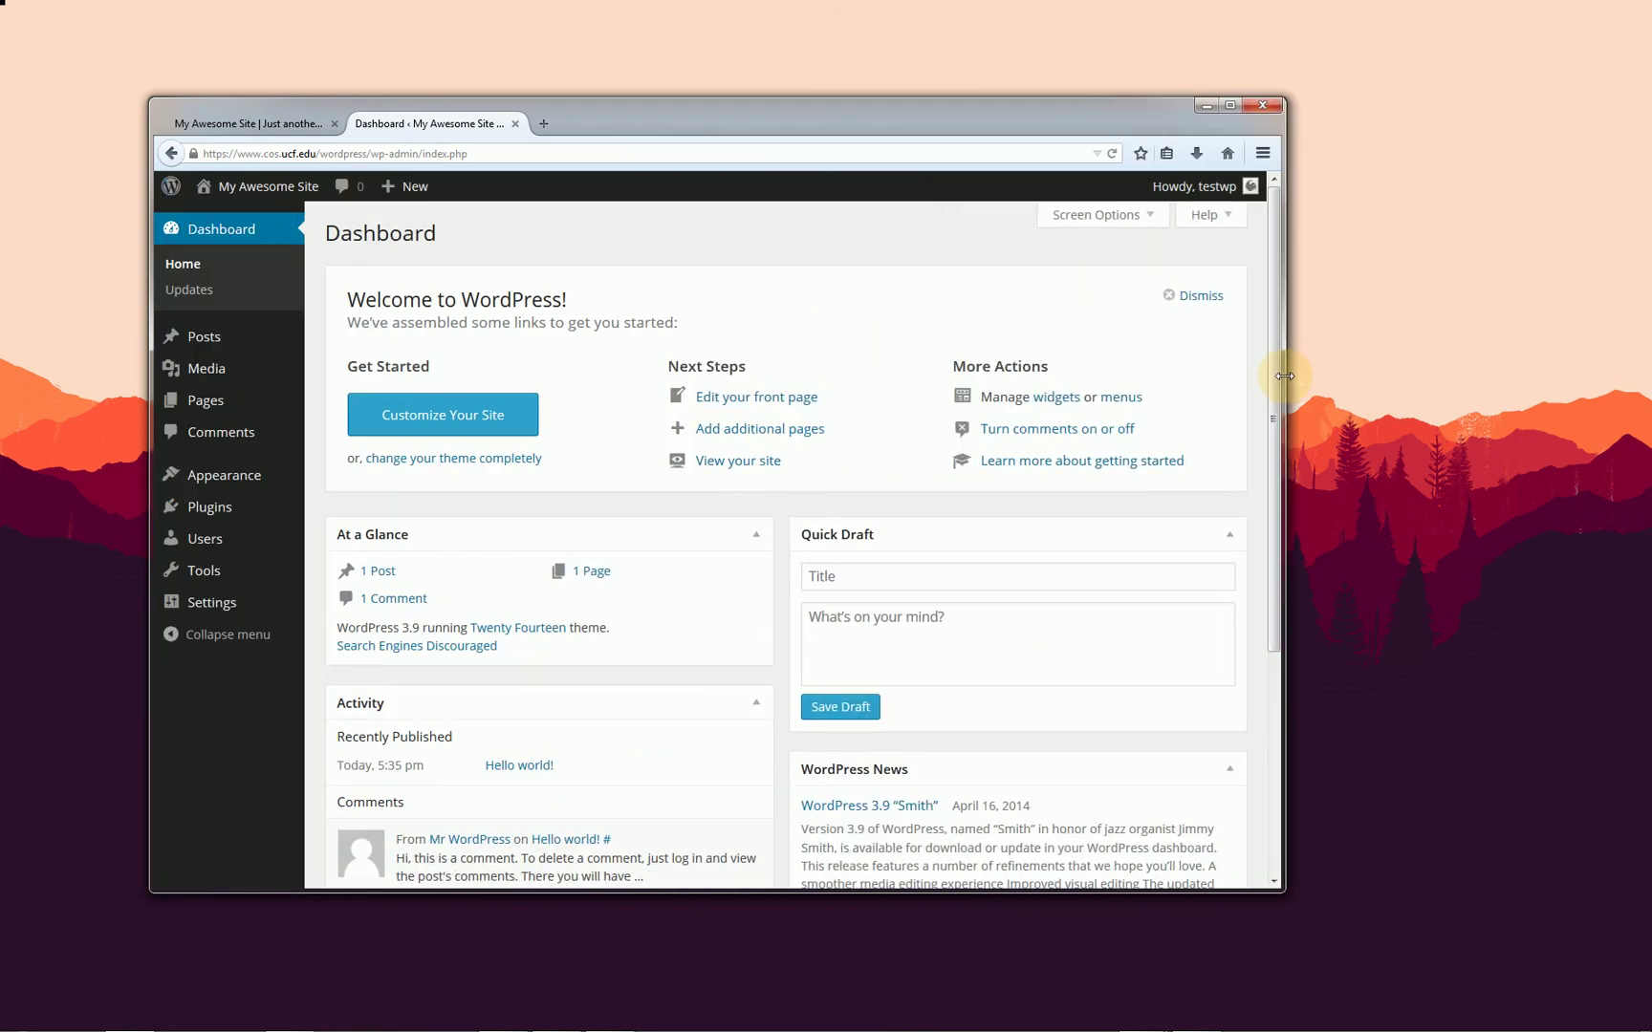